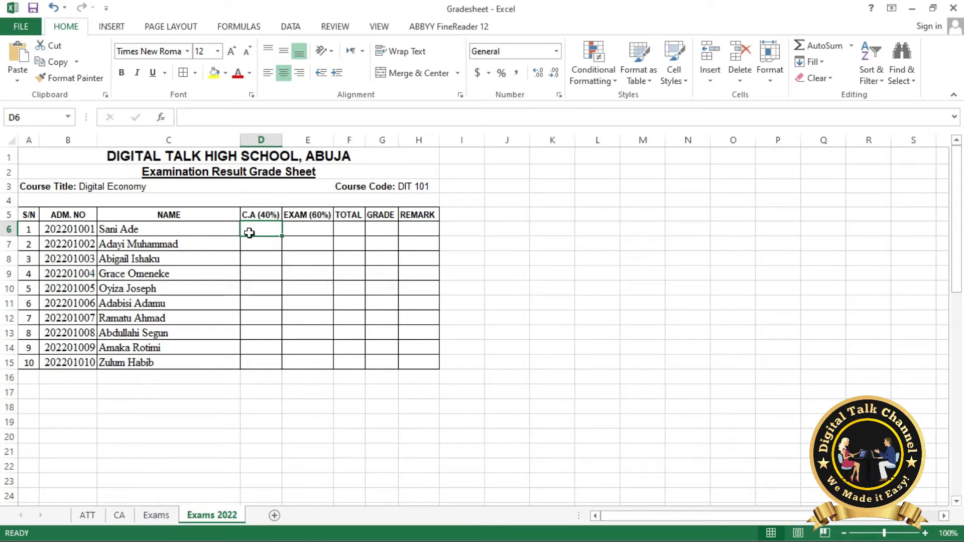
# Step: Enter the formula =SUM(D6:E6) in F6 to total the first student's C.A and exam scores
pyautogui.click(350, 226)
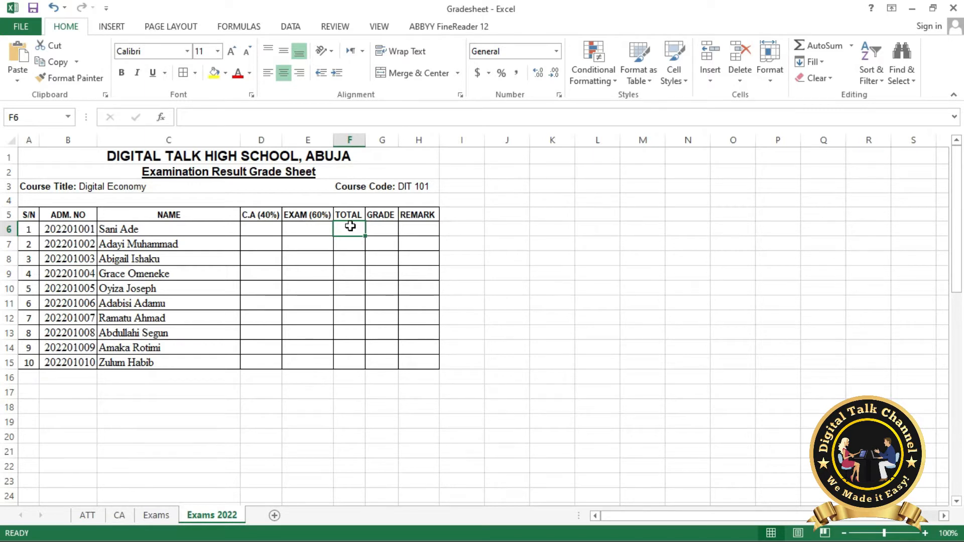
pyautogui.click(277, 233)
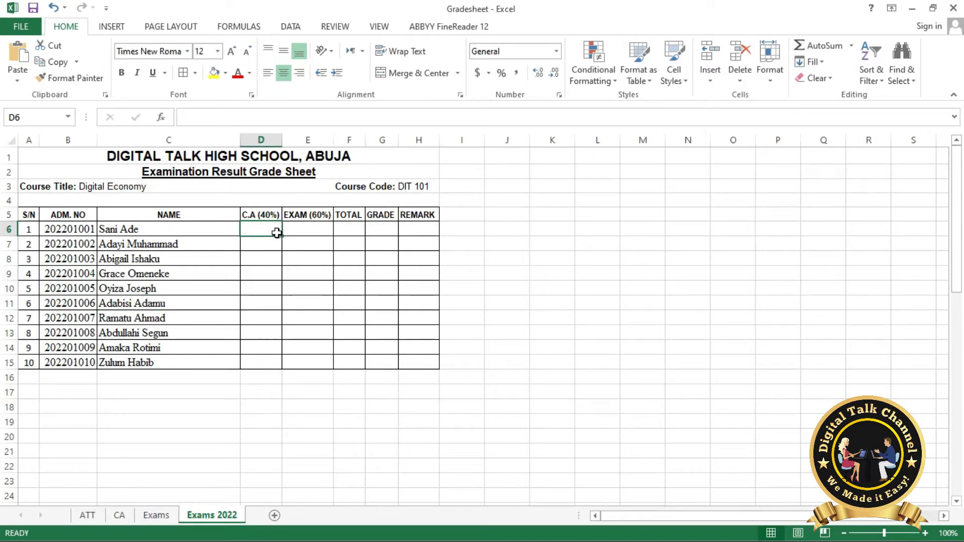
pyautogui.click(349, 233)
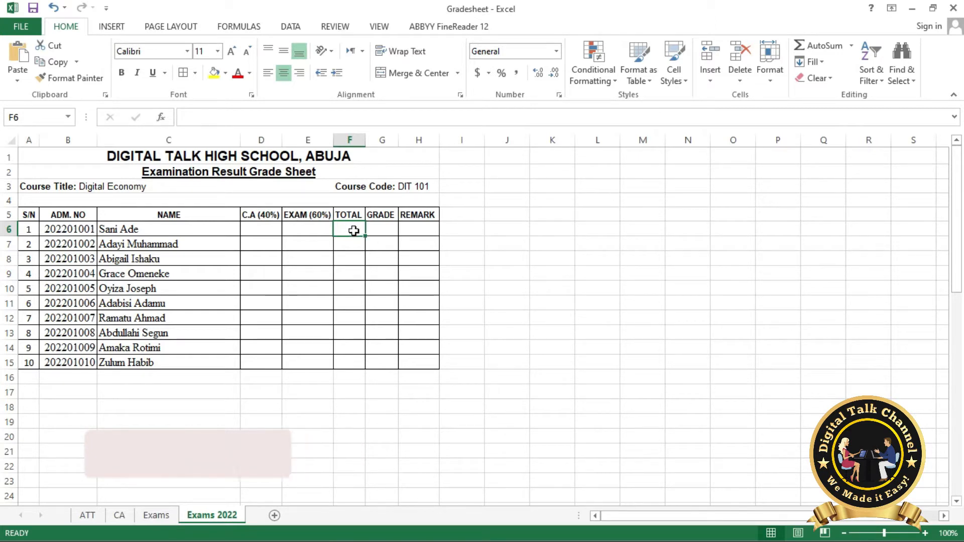
pyautogui.click(290, 117)
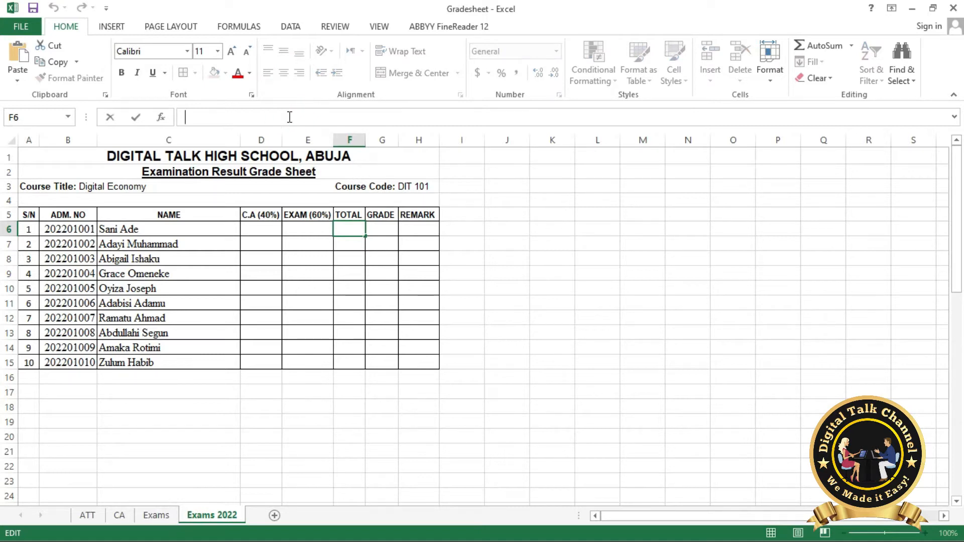
pyautogui.write('=S')
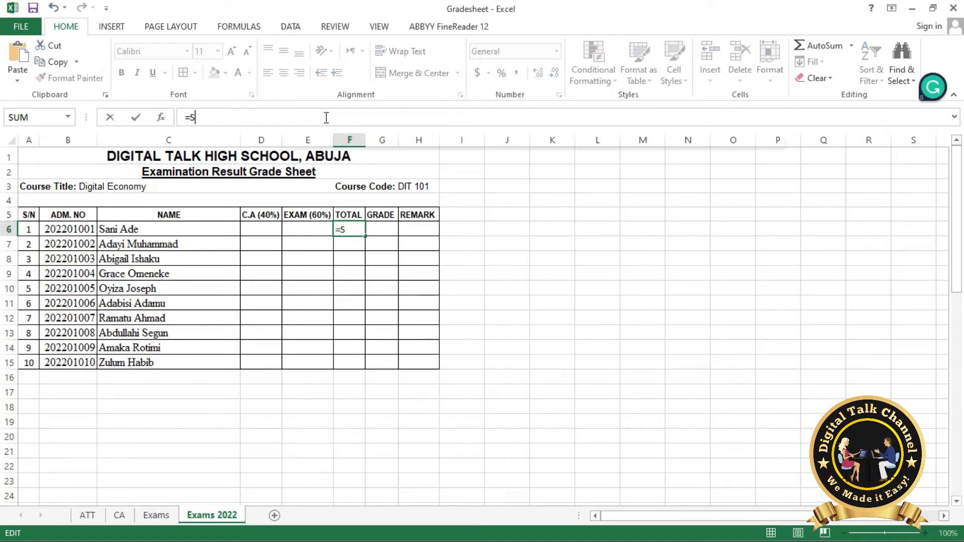
pyautogui.write('UM(D6')
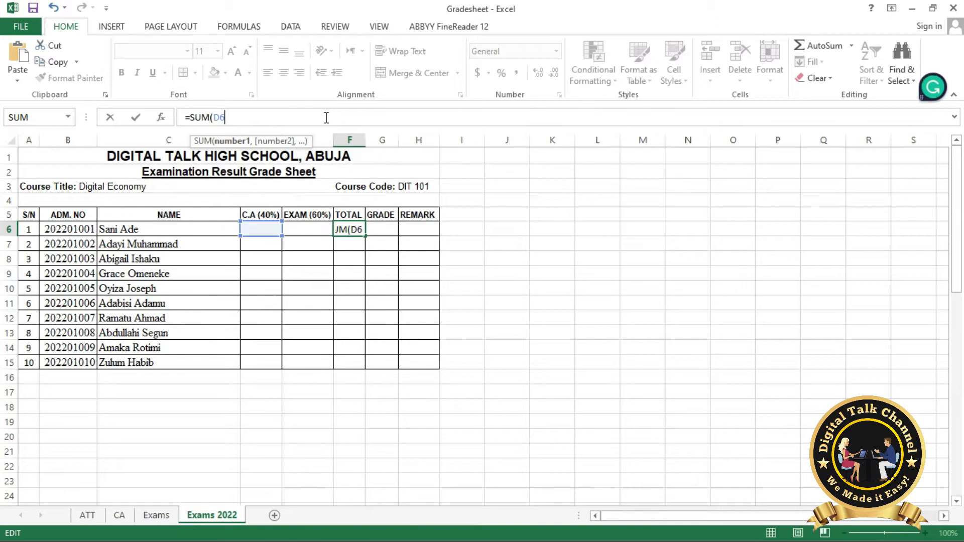
pyautogui.write(':E6)')
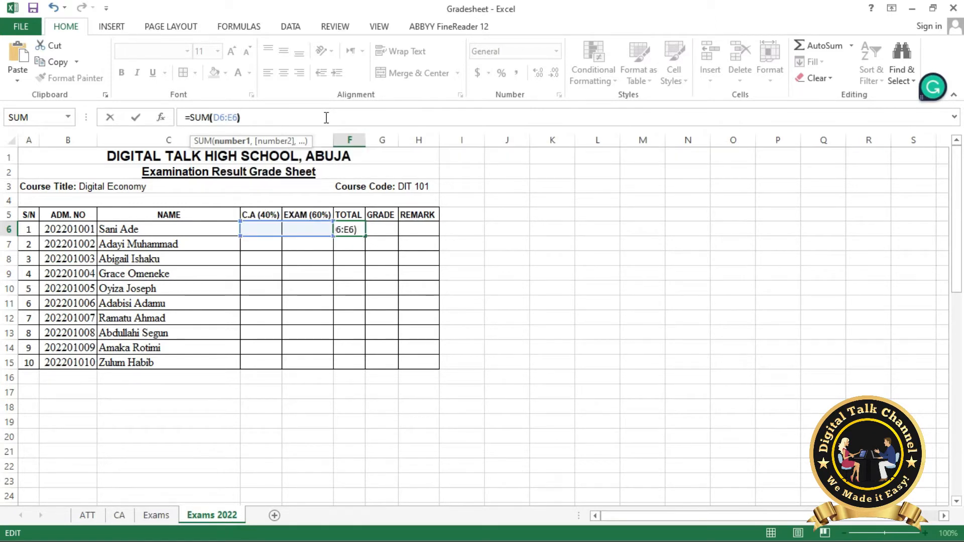
pyautogui.press('Return')
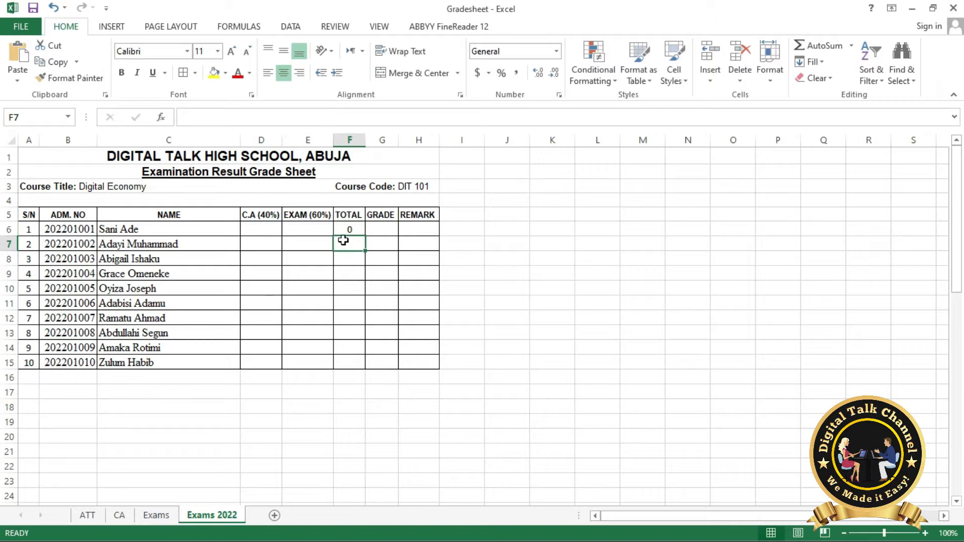
# Step: Enter the grade formula =IF(F6>69, "A", IF(F6>59, "B", IF(F6>49, "C", IF(F6>39, "D", "F")))) in G6 for the first student
pyautogui.click(355, 230)
pyautogui.click(377, 228)
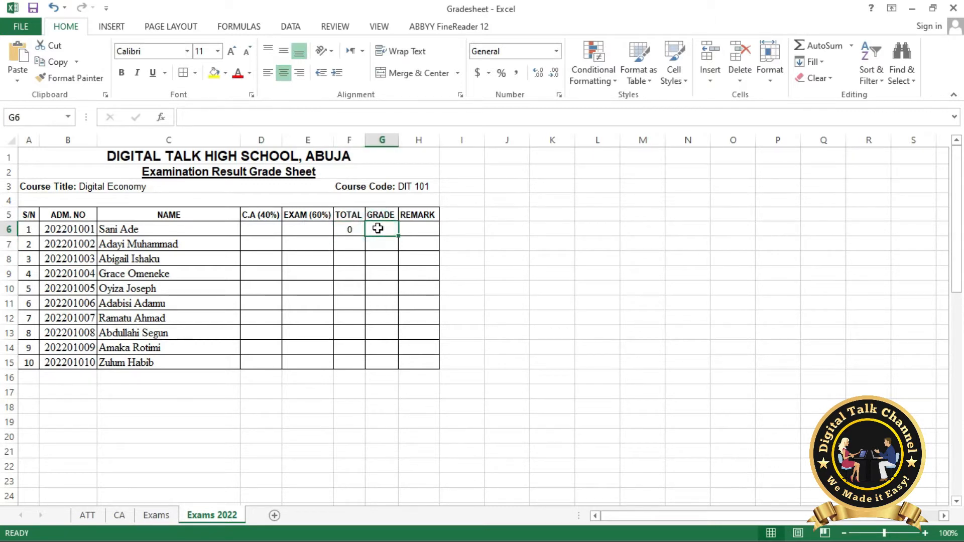
pyautogui.click(258, 121)
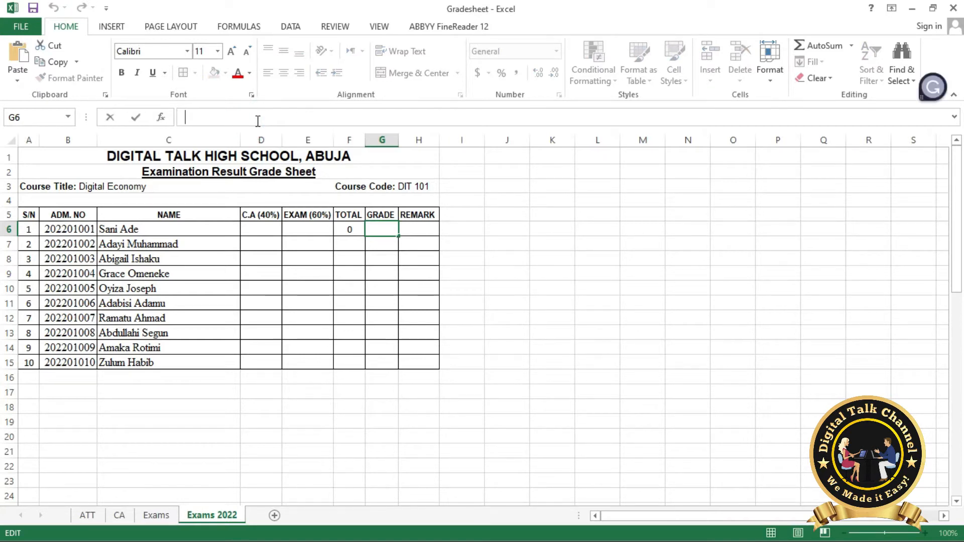
pyautogui.write('=IF(F')
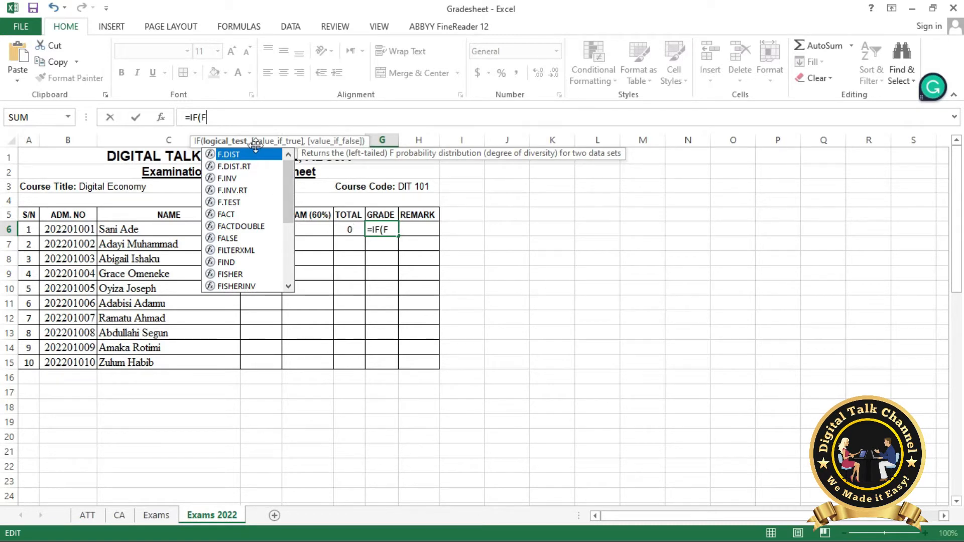
pyautogui.write('6')
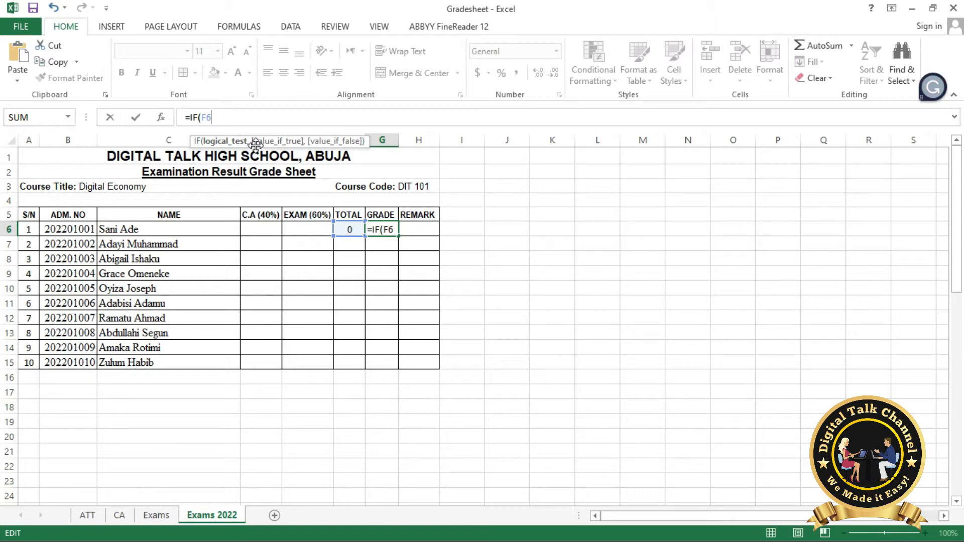
pyautogui.write('>69')
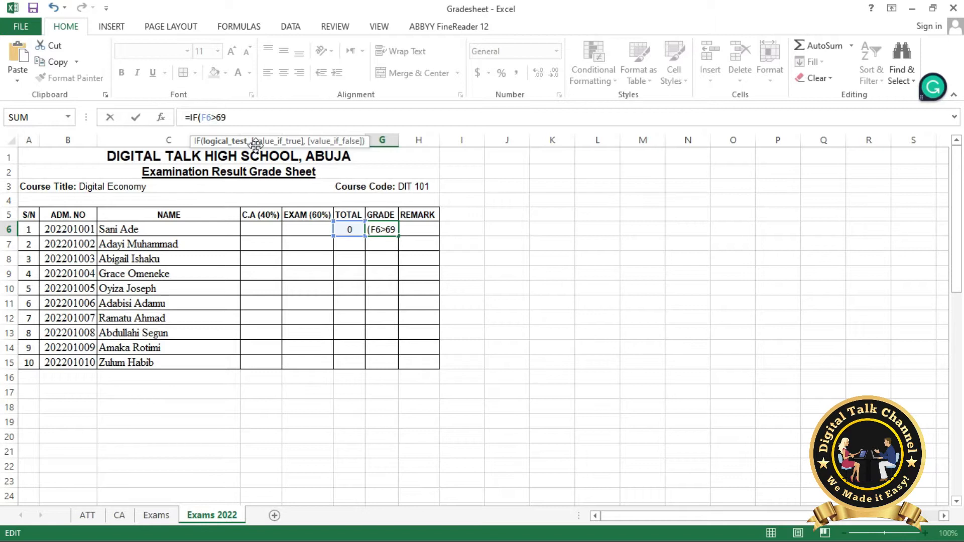
pyautogui.write(', ')
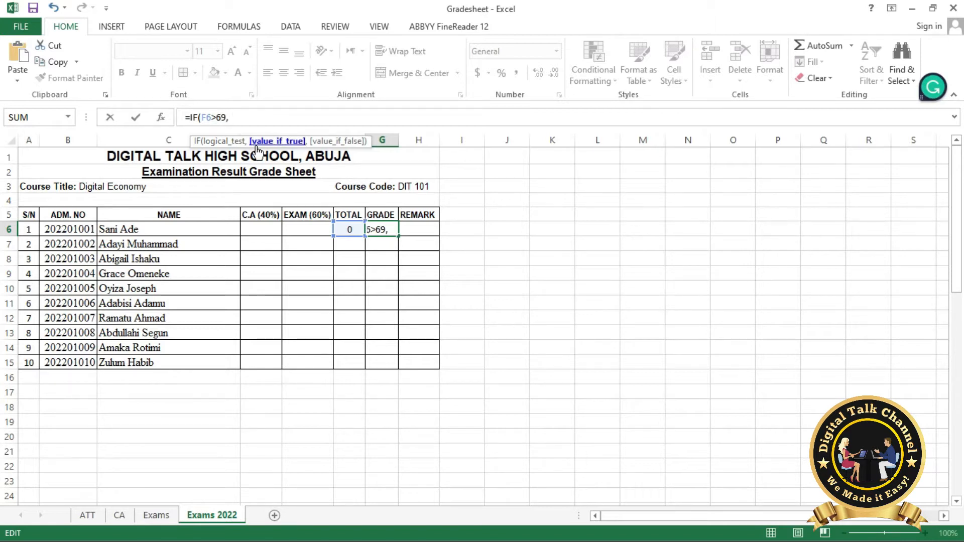
pyautogui.write('"A", IF')
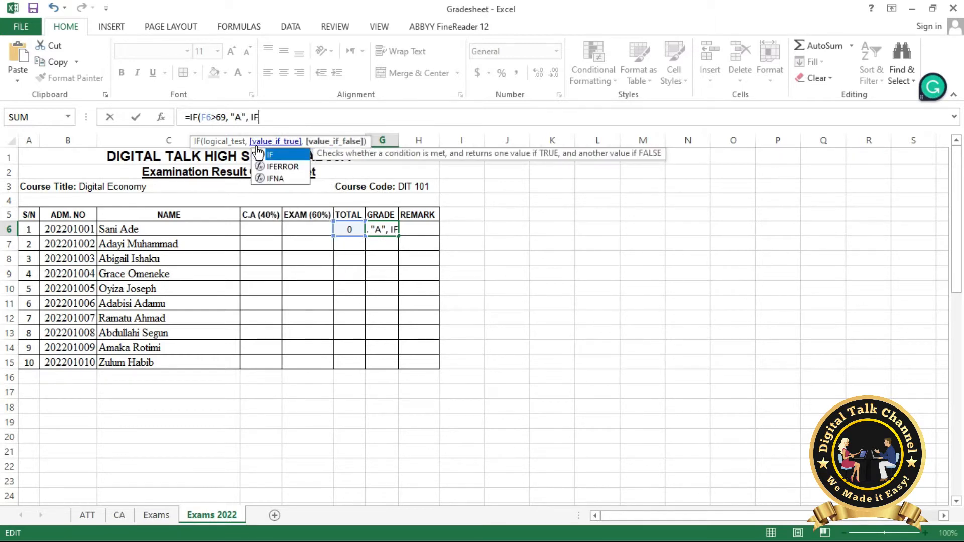
pyautogui.write('(F')
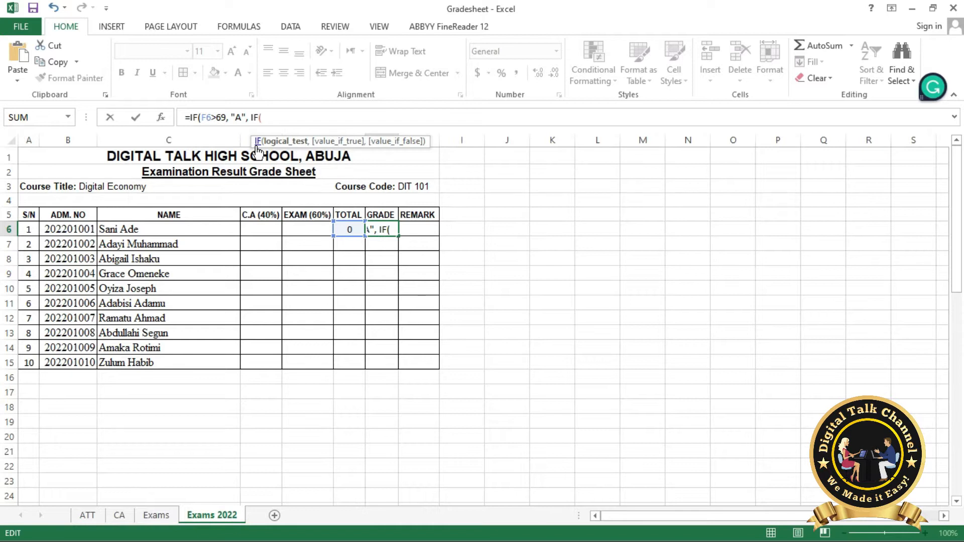
pyautogui.write('6>')
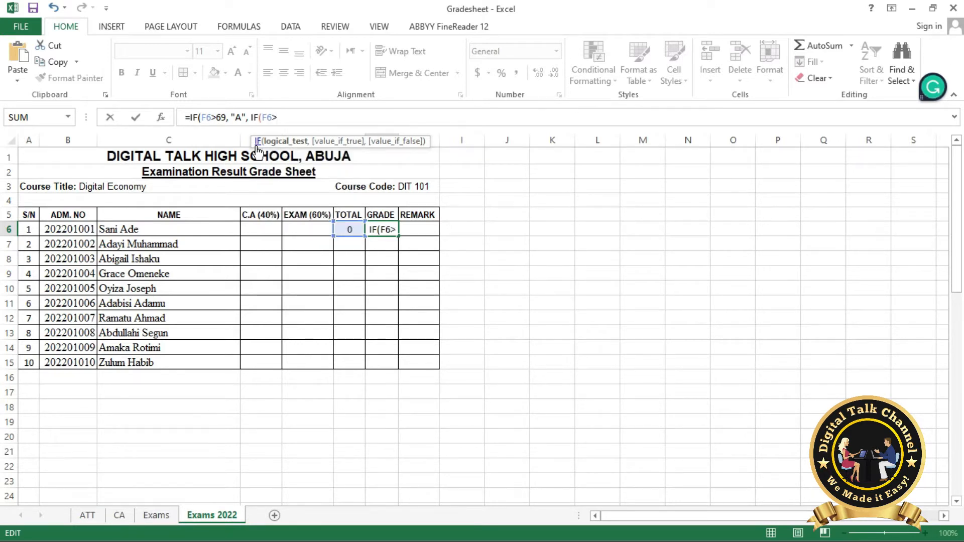
pyautogui.write('5')
pyautogui.write('9')
pyautogui.write(', ')
pyautogui.write('"B')
pyautogui.write('", ')
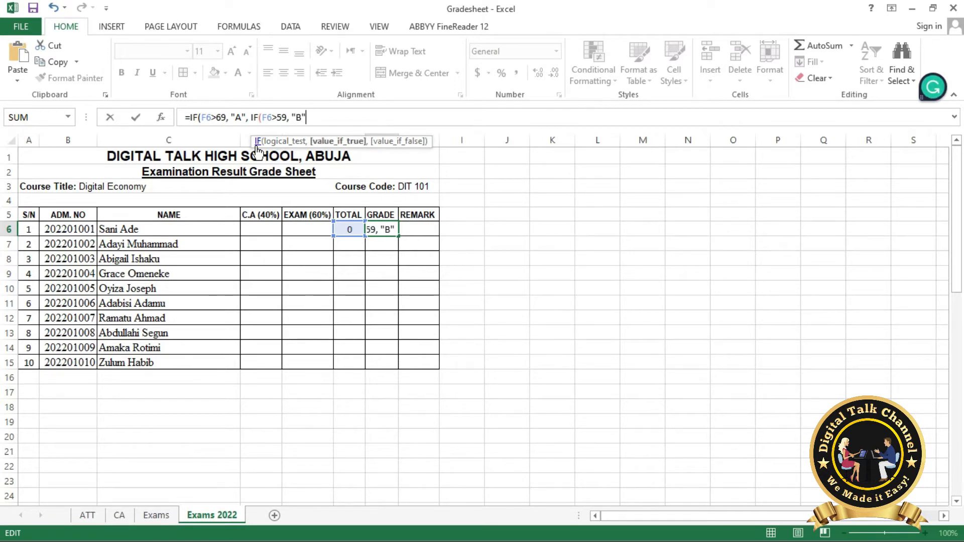
pyautogui.write('IF')
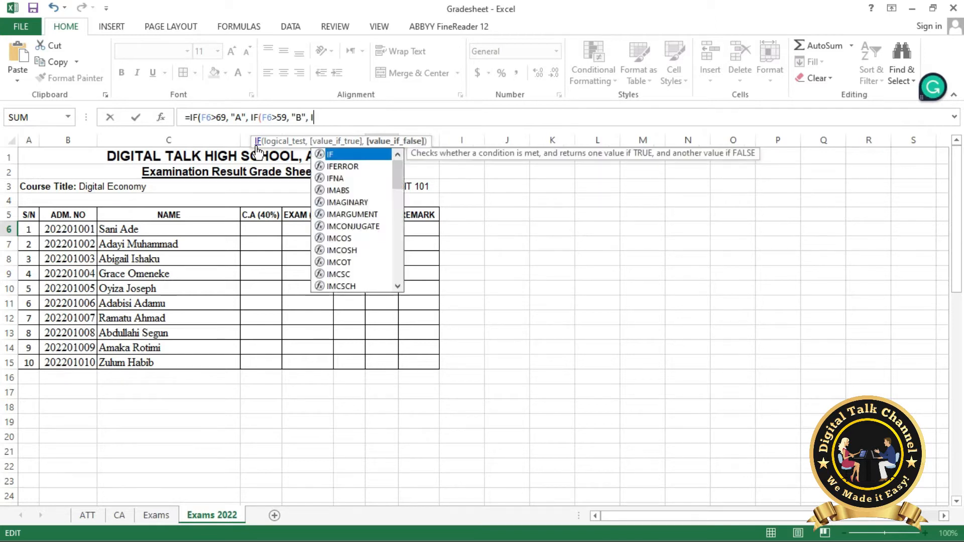
pyautogui.write('(F')
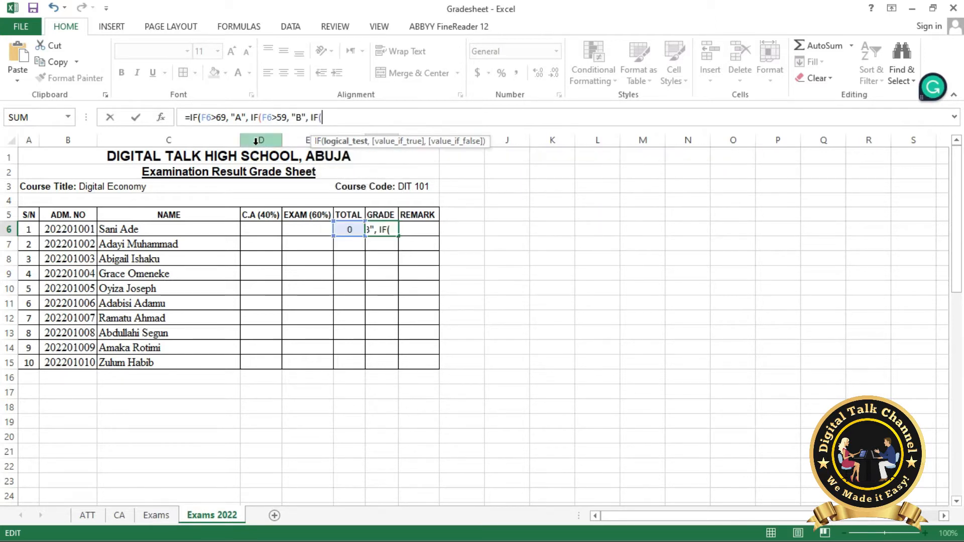
pyautogui.write('6')
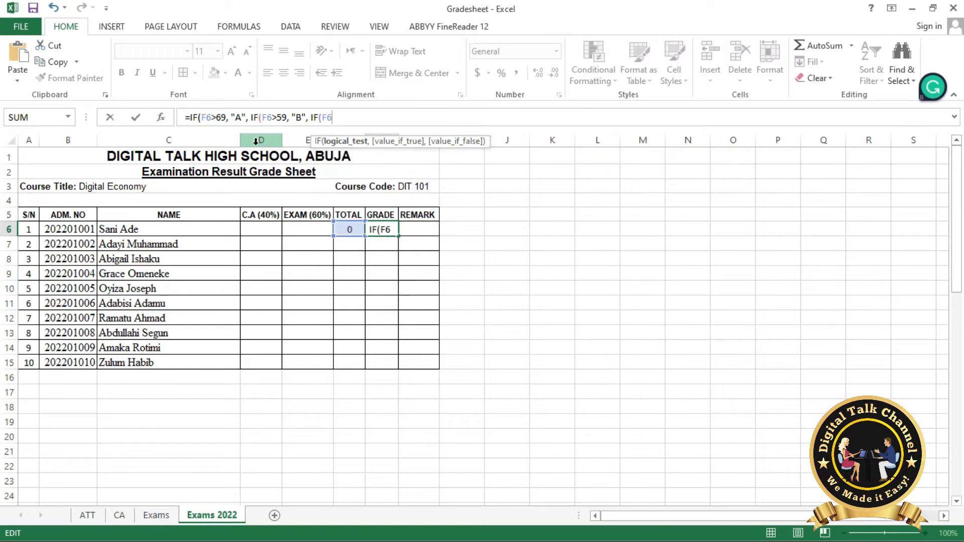
pyautogui.write('>49,')
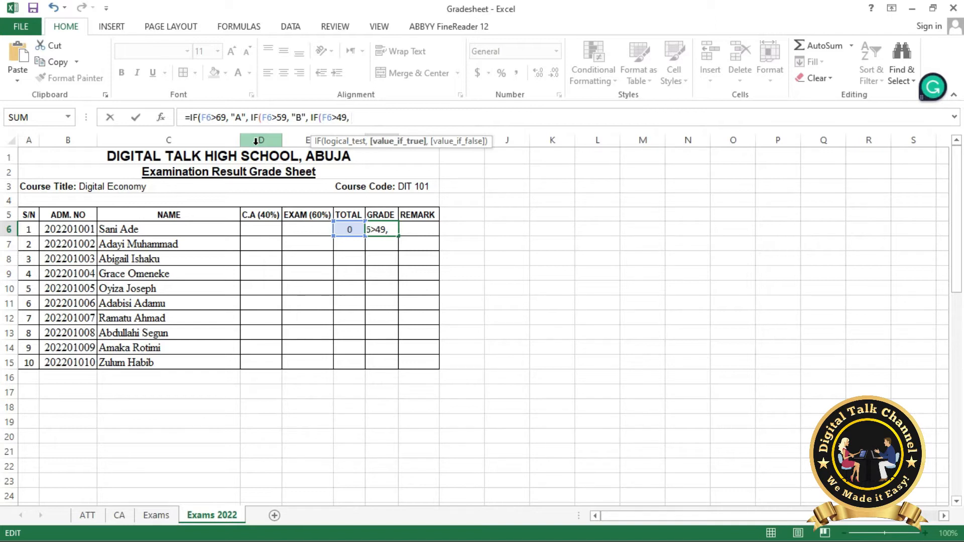
pyautogui.write(' "C",')
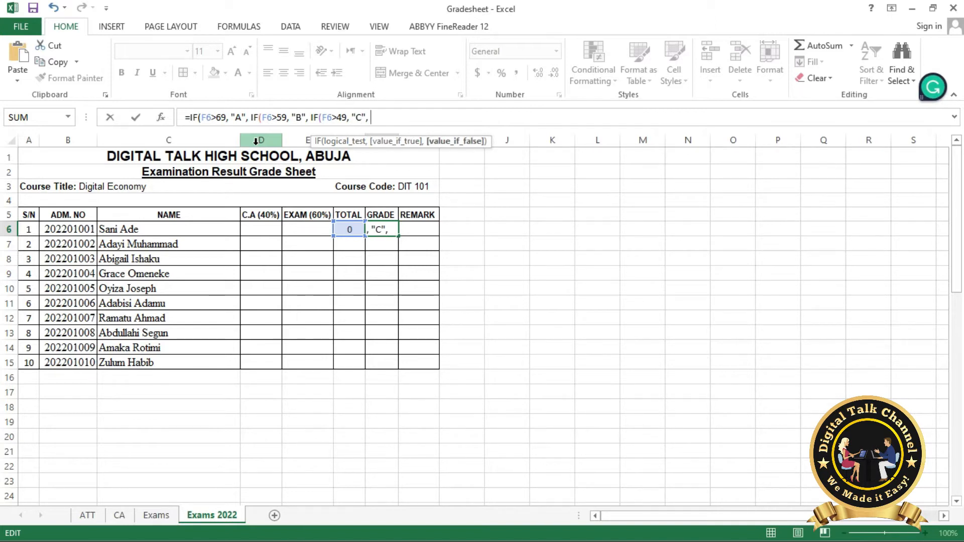
pyautogui.write(' IF')
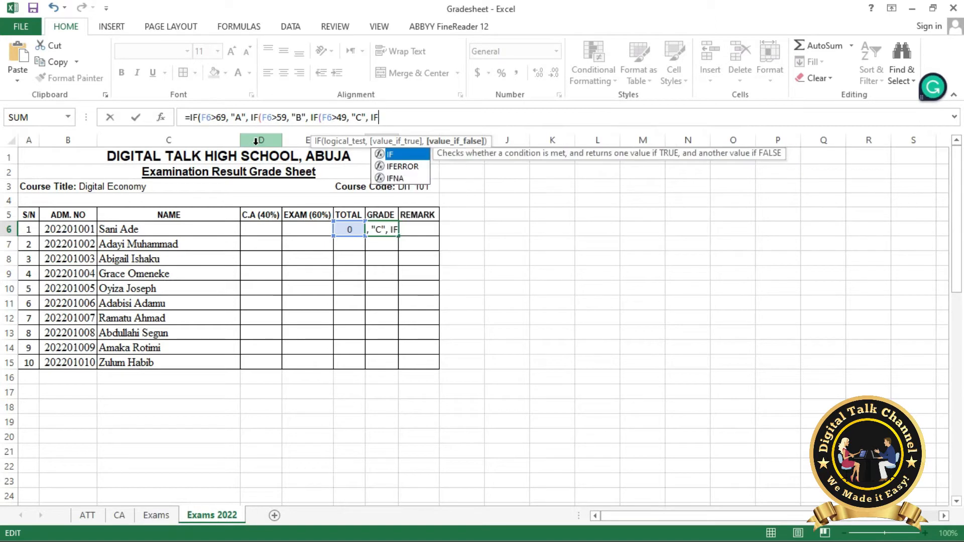
pyautogui.write('(F6')
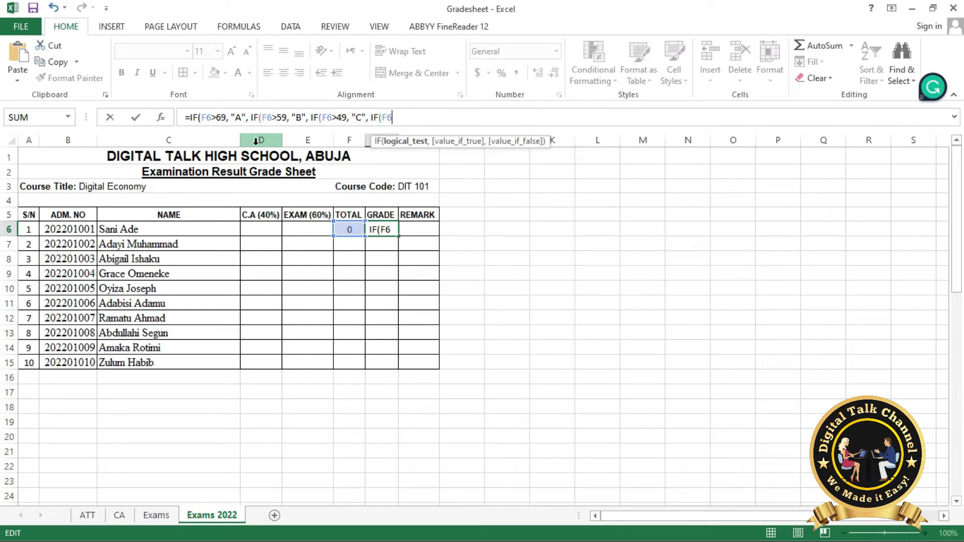
pyautogui.write('>39')
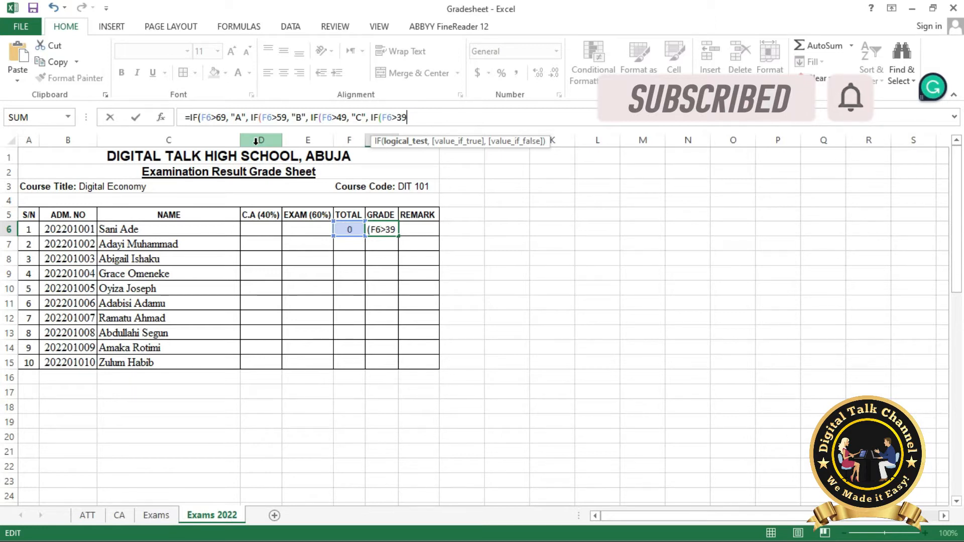
pyautogui.write(', ')
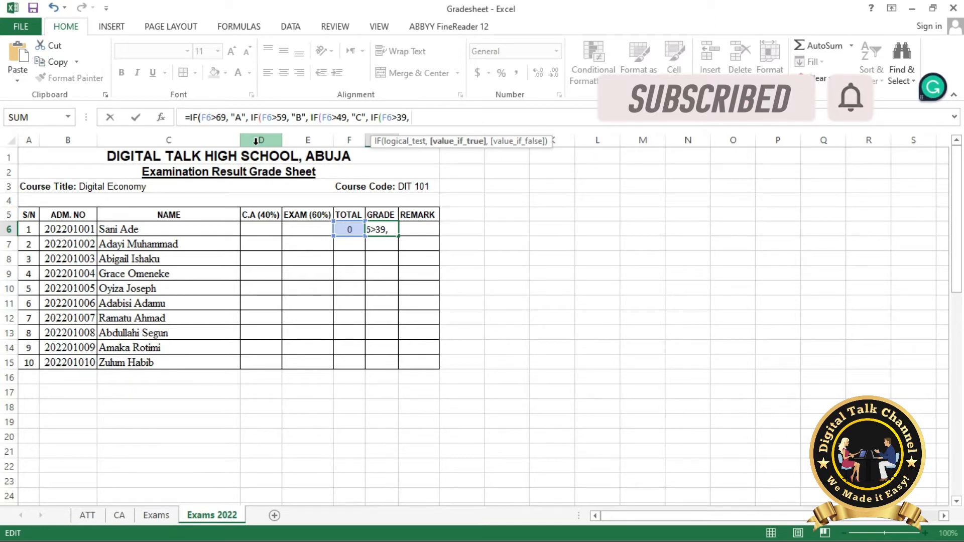
pyautogui.write('"D", ')
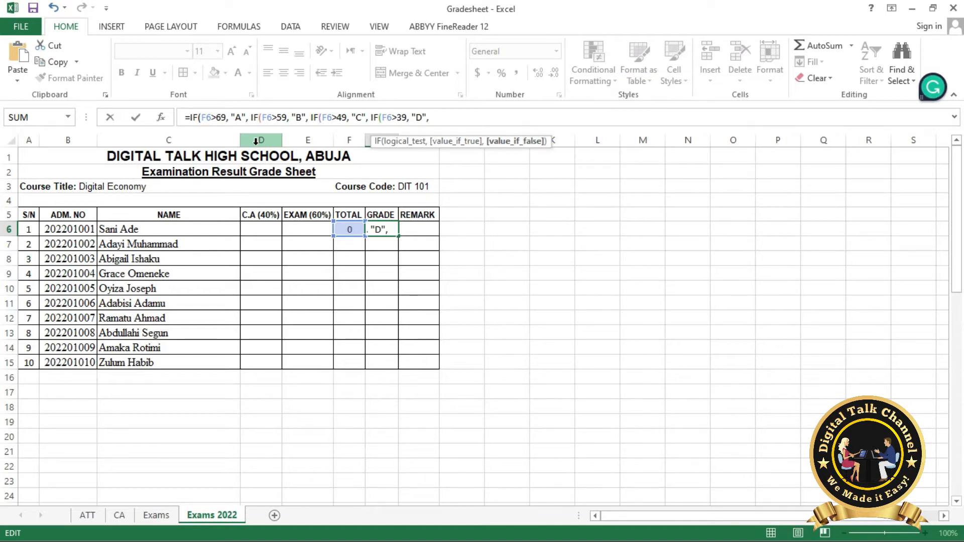
pyautogui.write('"F"))))')
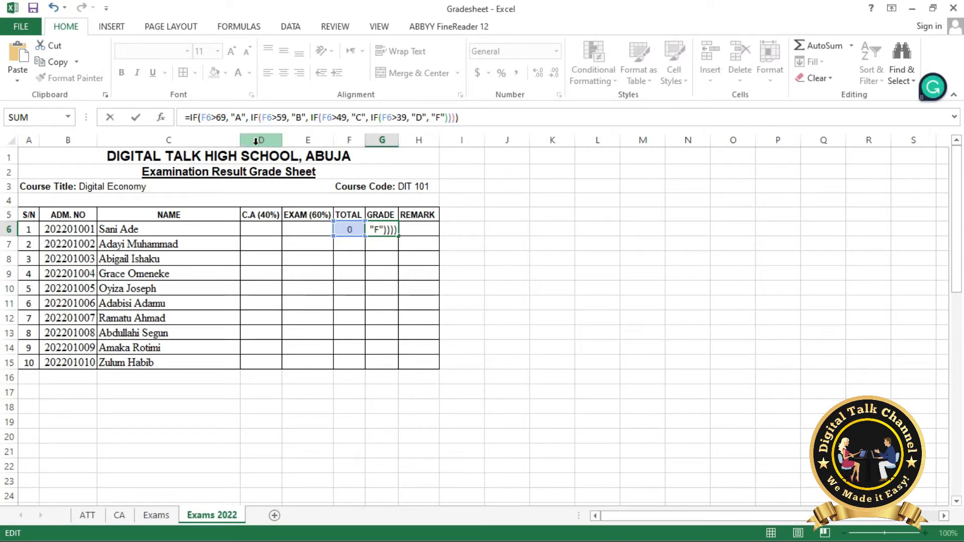
pyautogui.press('Return')
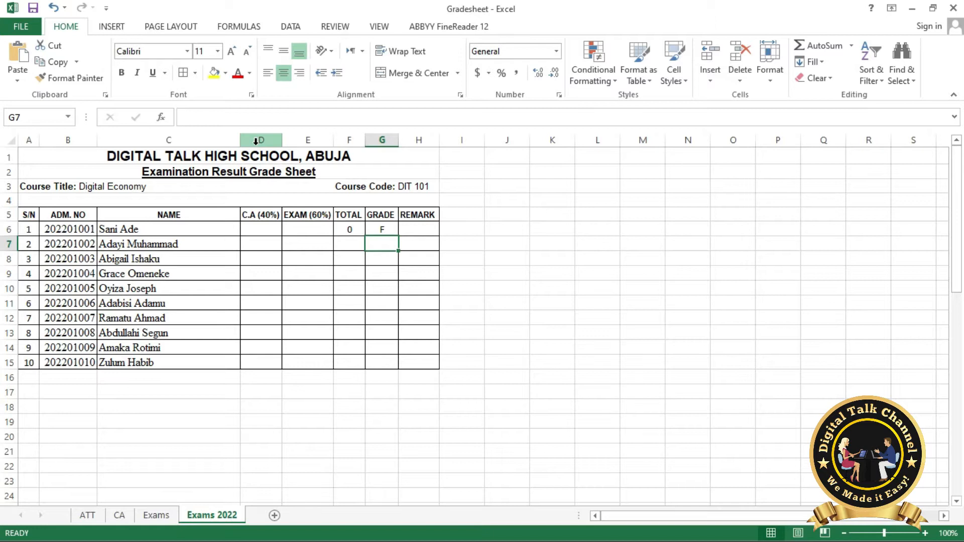
# Step: Enter the remark formula =IF(F6>39, "PASS", "FAIL") in H6 for the first student
pyautogui.click(351, 230)
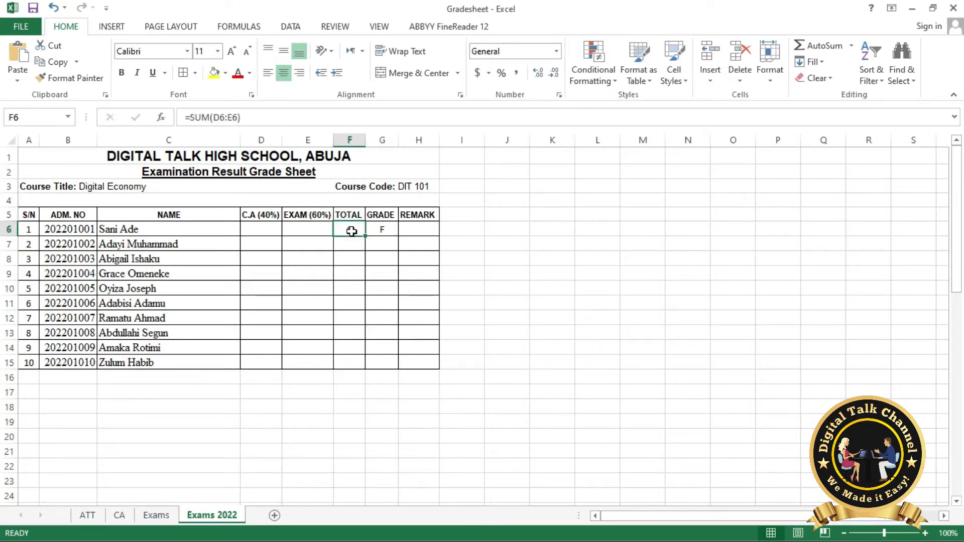
pyautogui.click(417, 232)
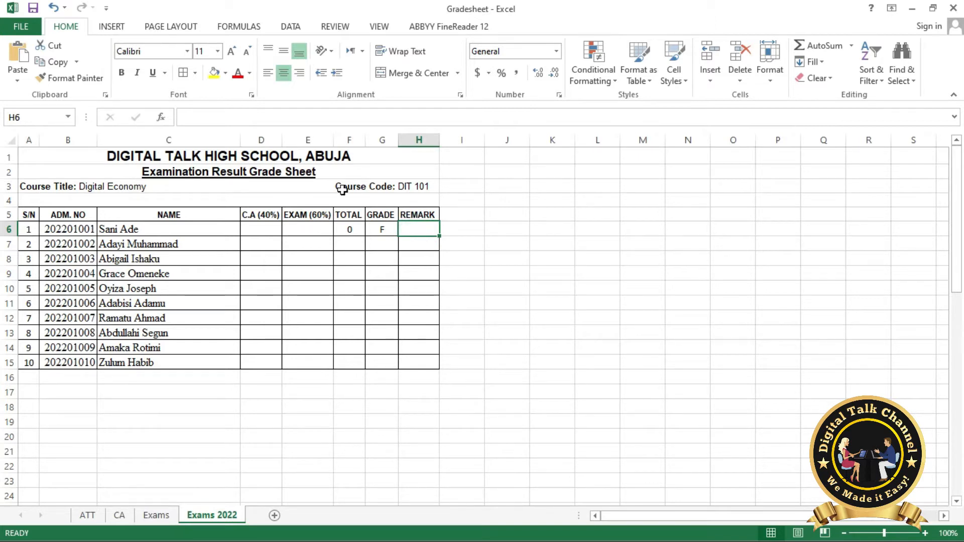
pyautogui.click(240, 118)
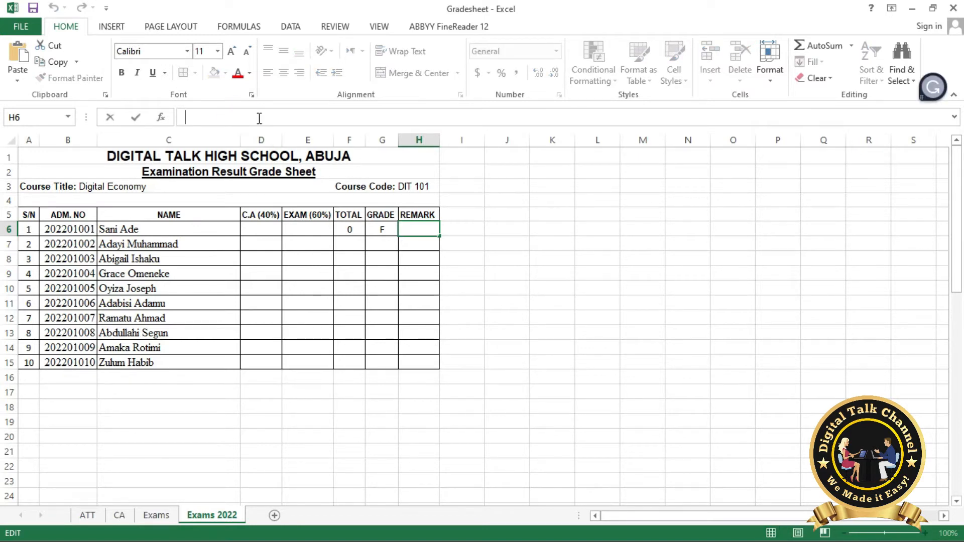
pyautogui.click(421, 231)
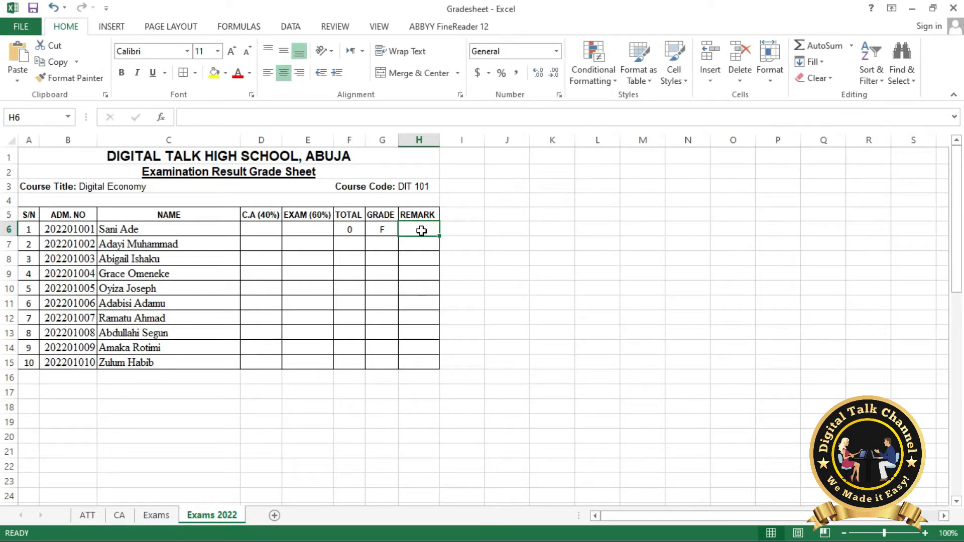
pyautogui.click(240, 114)
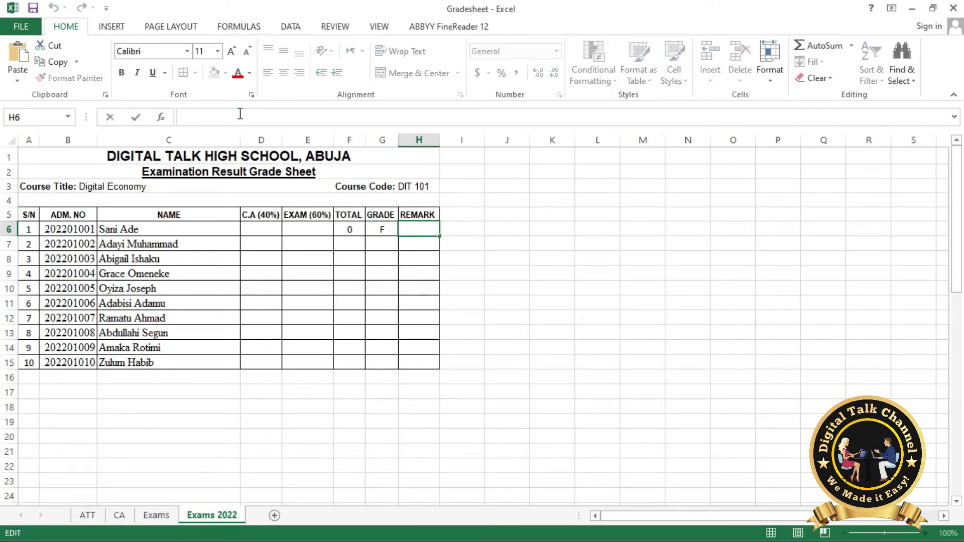
pyautogui.write('=')
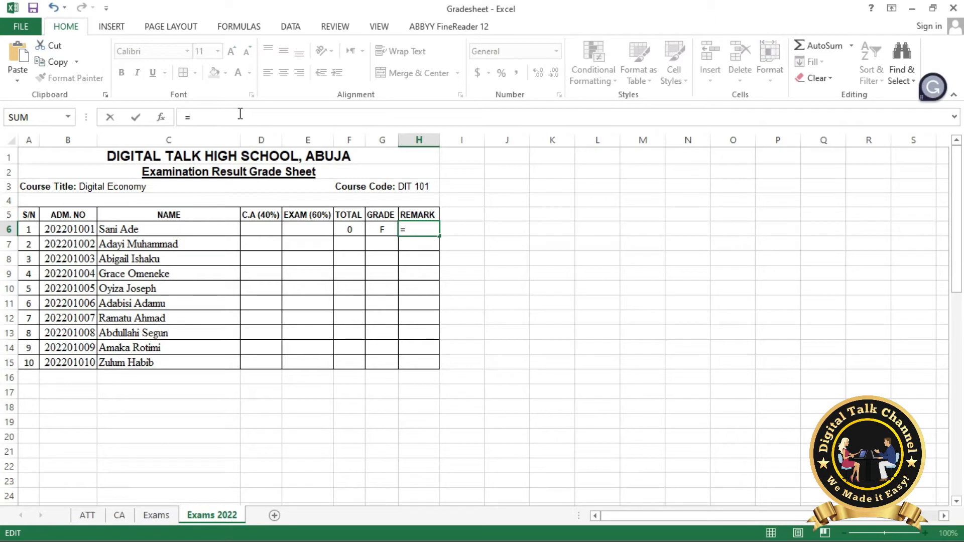
pyautogui.write('if(F')
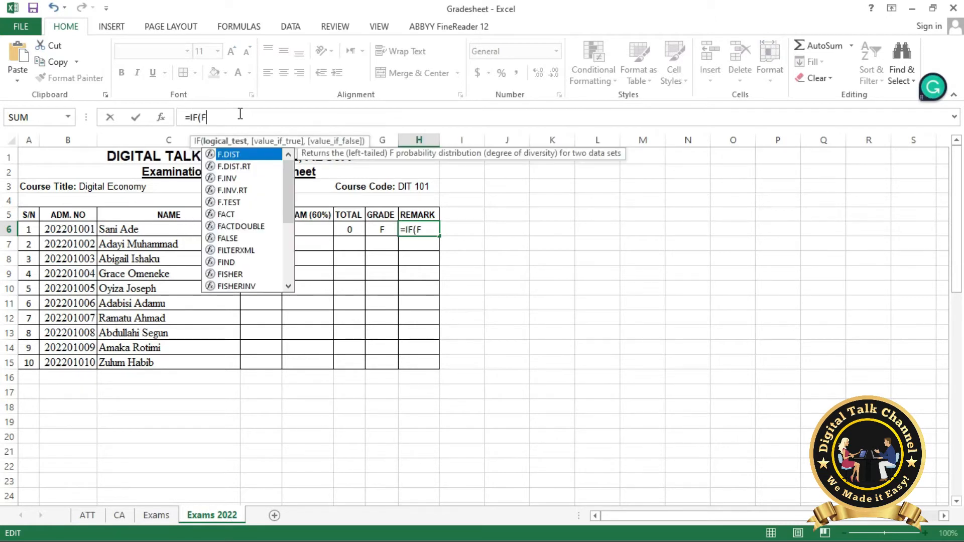
pyautogui.write('6>3')
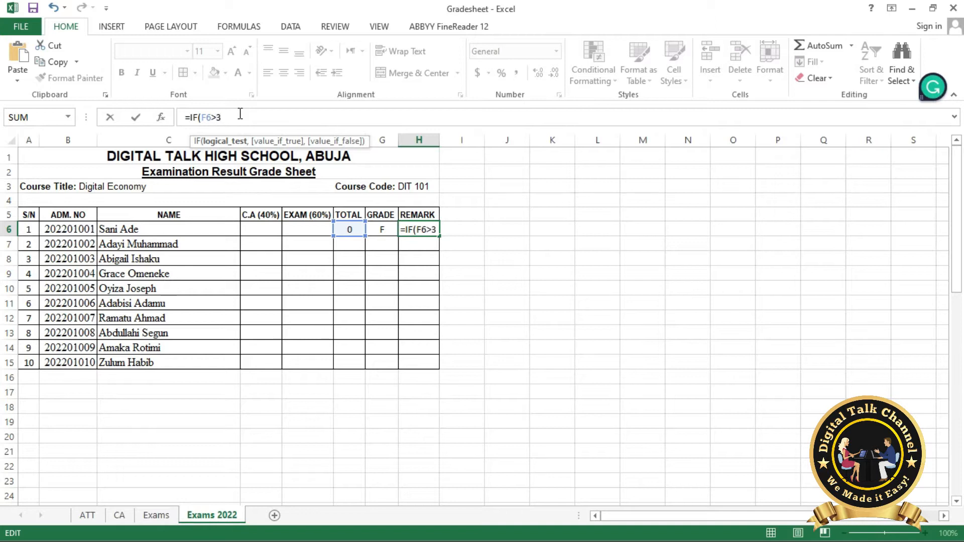
pyautogui.write('9')
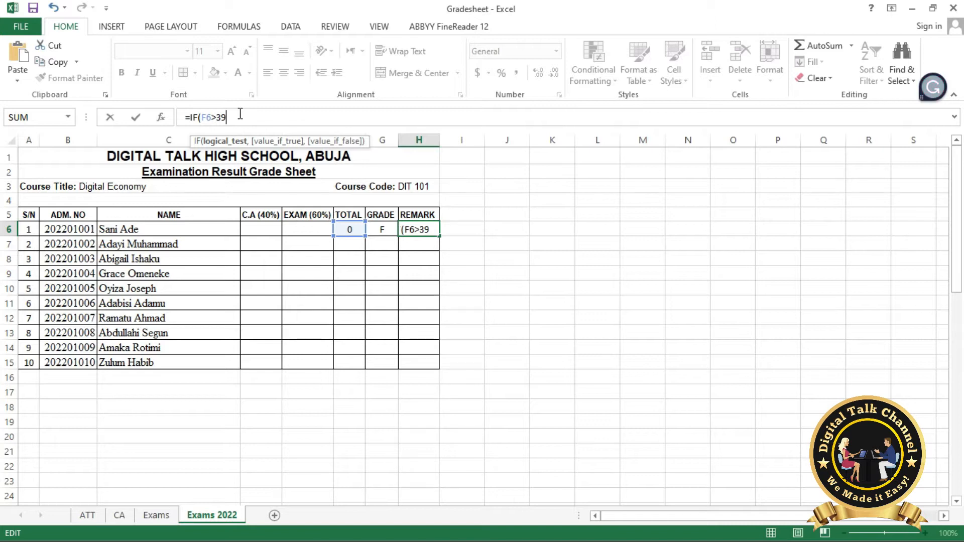
pyautogui.write(',')
pyautogui.write('"PA')
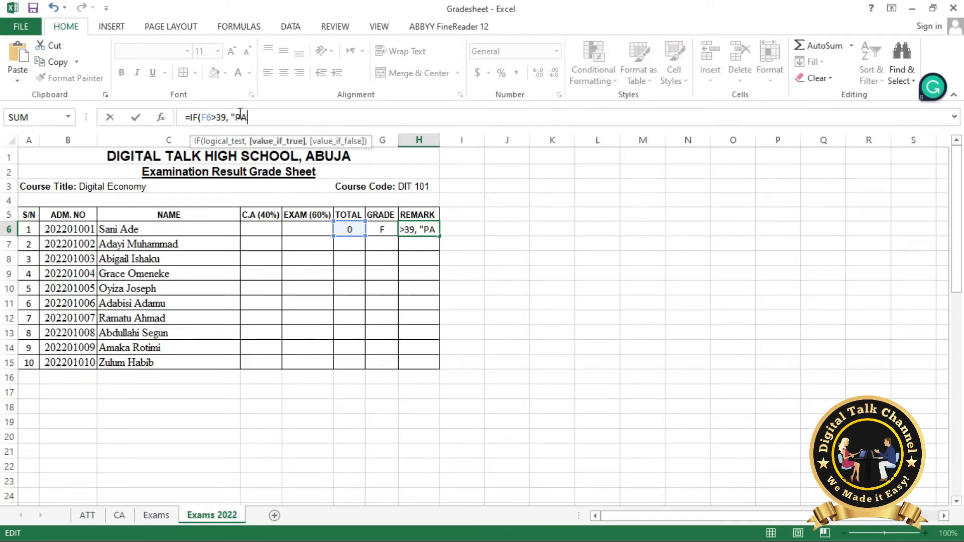
pyautogui.write('SS", "')
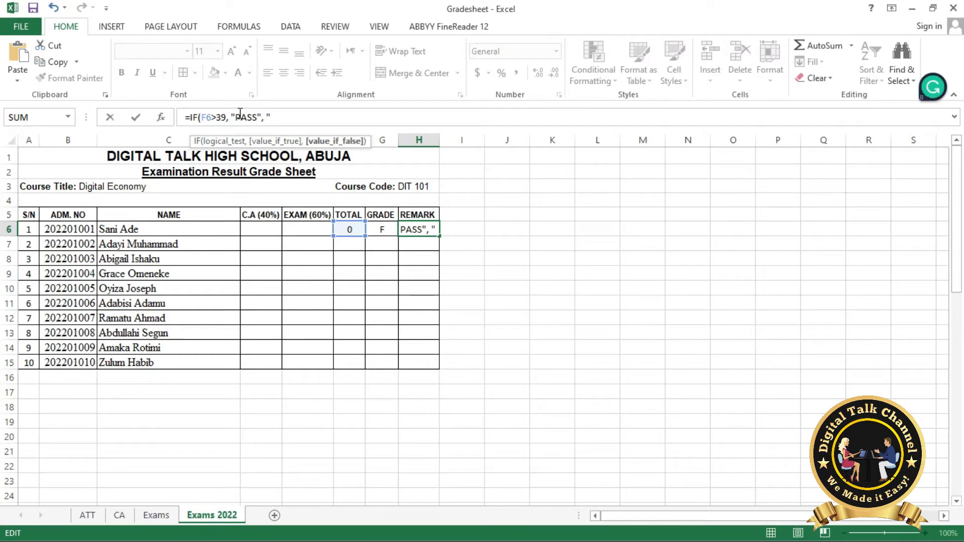
pyautogui.write('FAIL")')
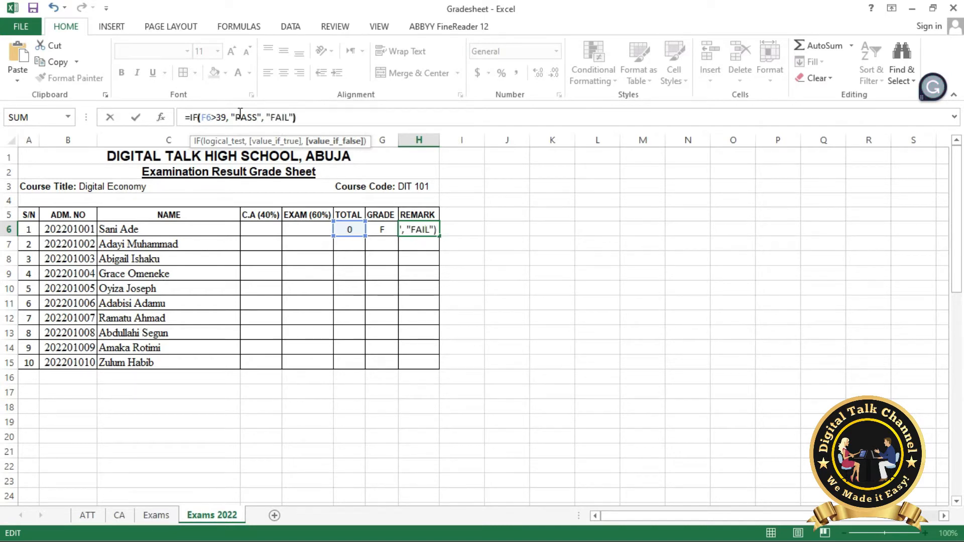
pyautogui.press('Return')
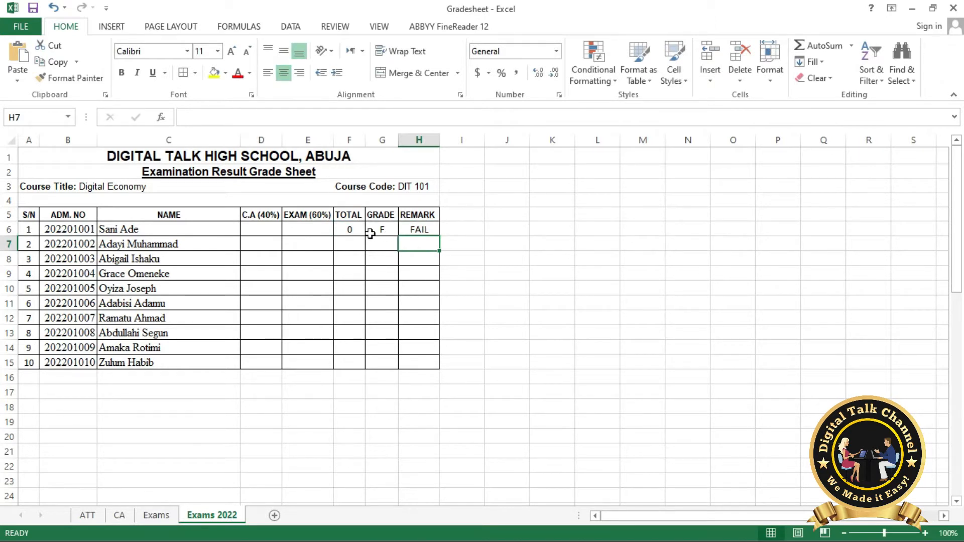
# Step: Fill the Total, Grade and Remark formulas in F6:H6 down to row 15 for all ten students
pyautogui.click(352, 231)
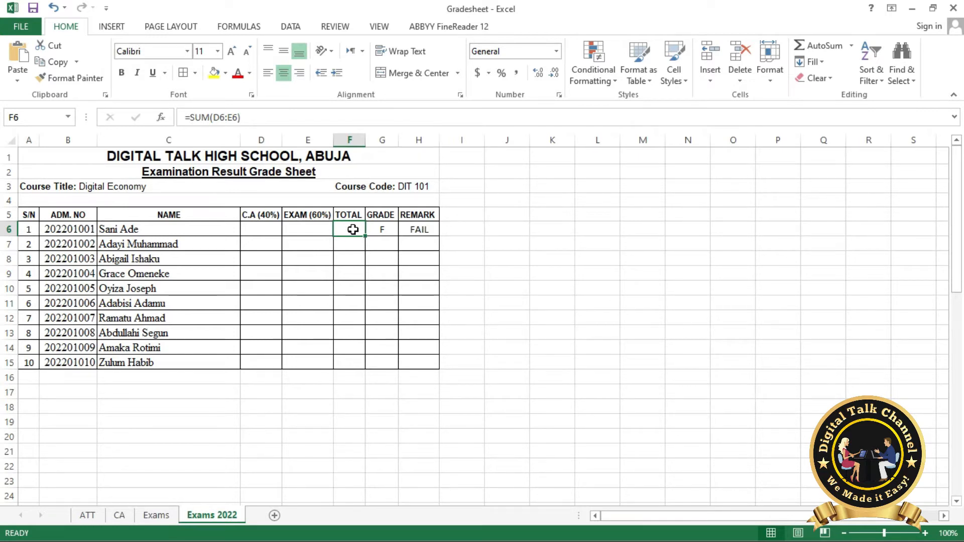
pyautogui.moveTo(353, 230); pyautogui.dragTo(420, 231)
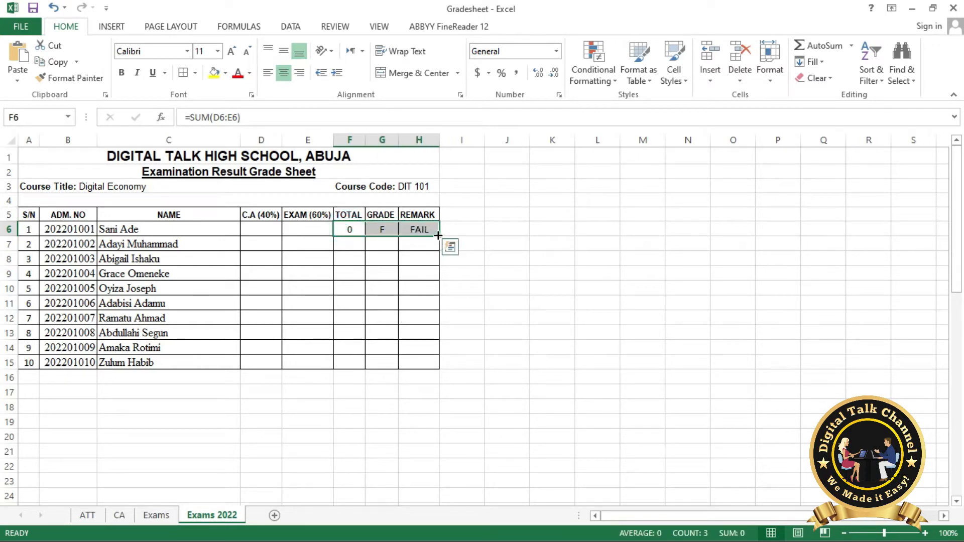
pyautogui.moveTo(437, 235); pyautogui.dragTo(438, 363)
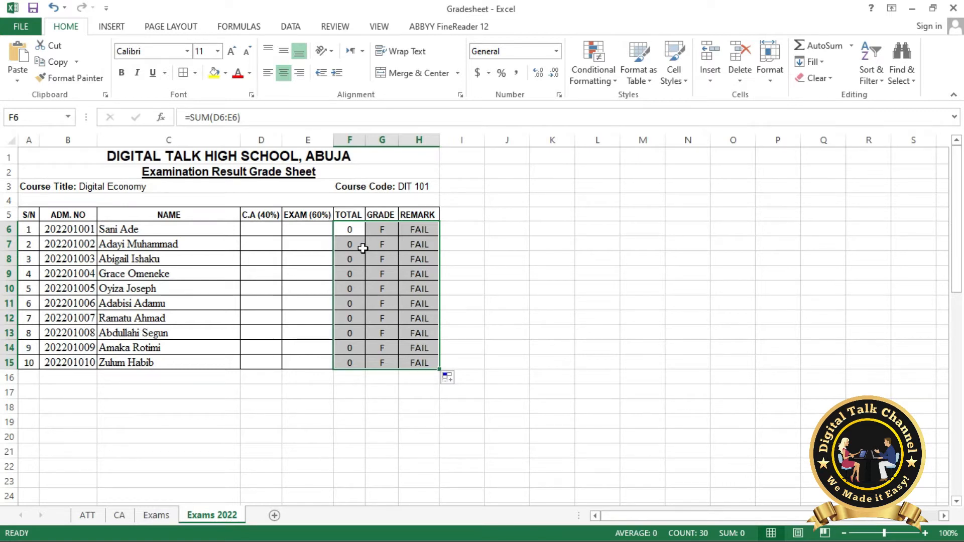
# Step: Enter C.A and exam scores of 20 and 35 in row 6, and 14 and 44 in row 7
pyautogui.click(266, 233)
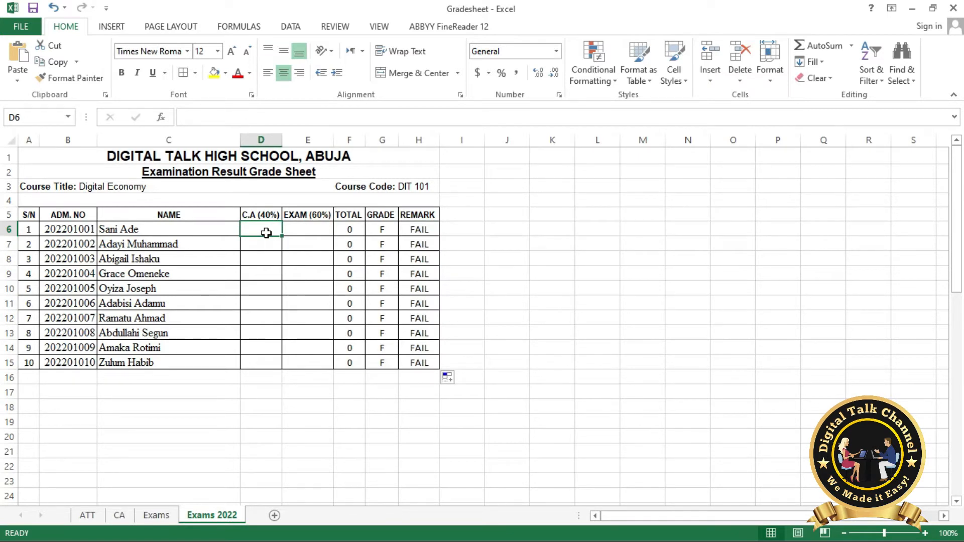
pyautogui.write('20')
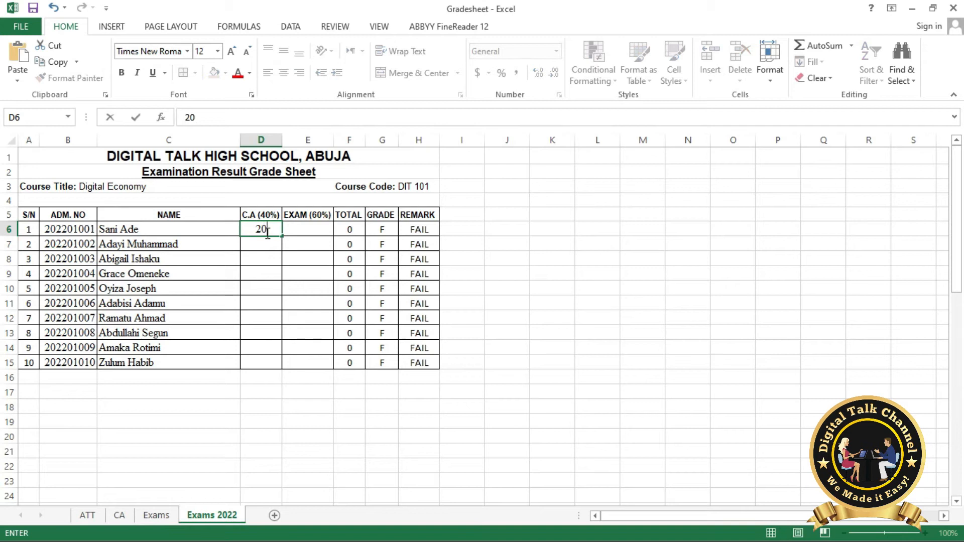
pyautogui.press('Tab')
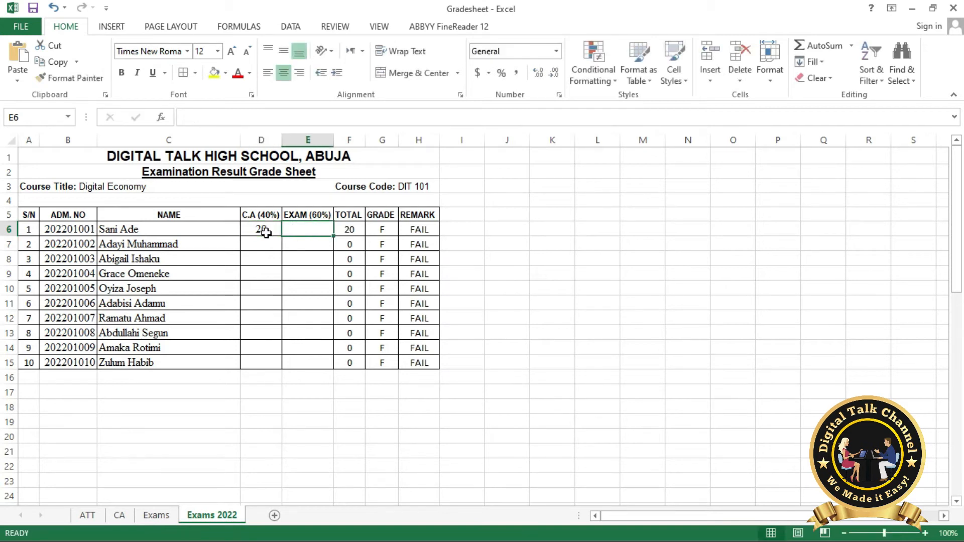
pyautogui.write('35')
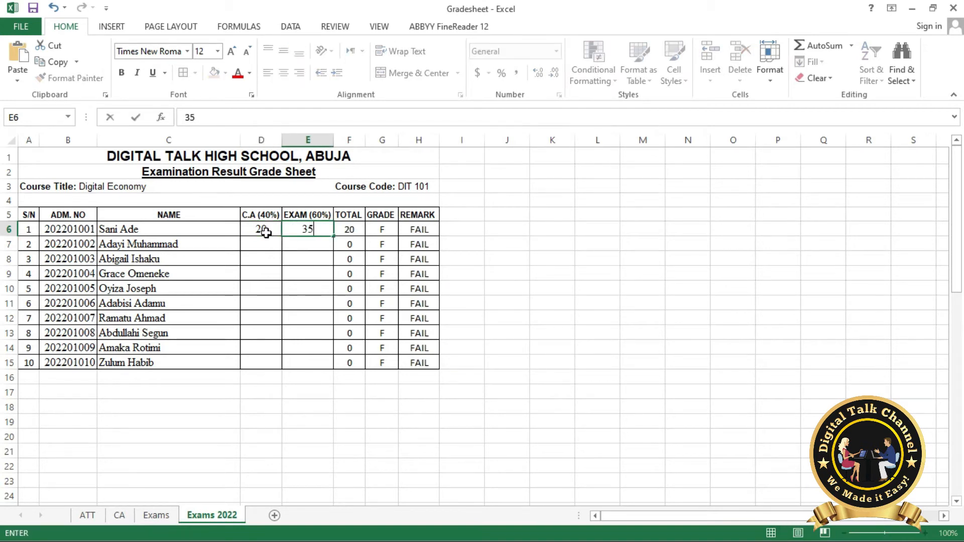
pyautogui.press('Return')
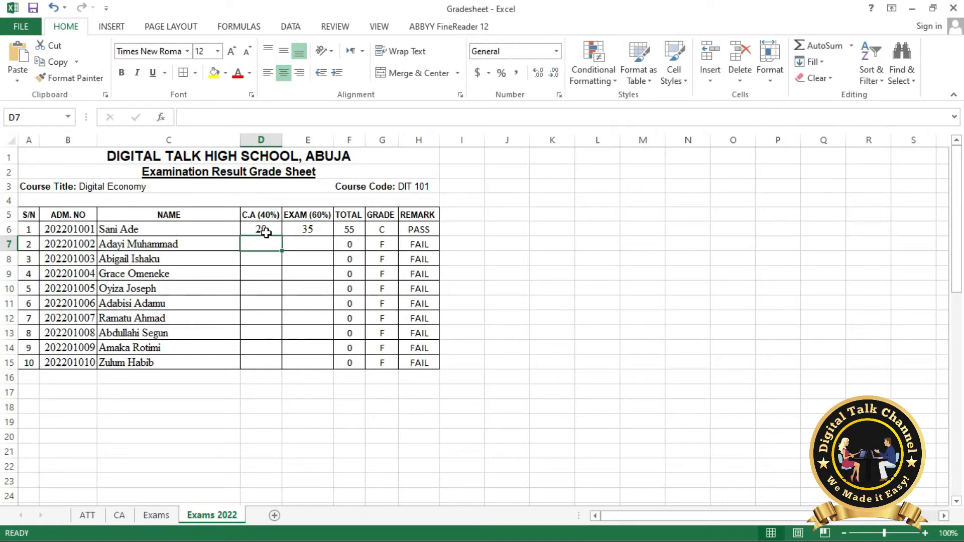
pyautogui.write('14')
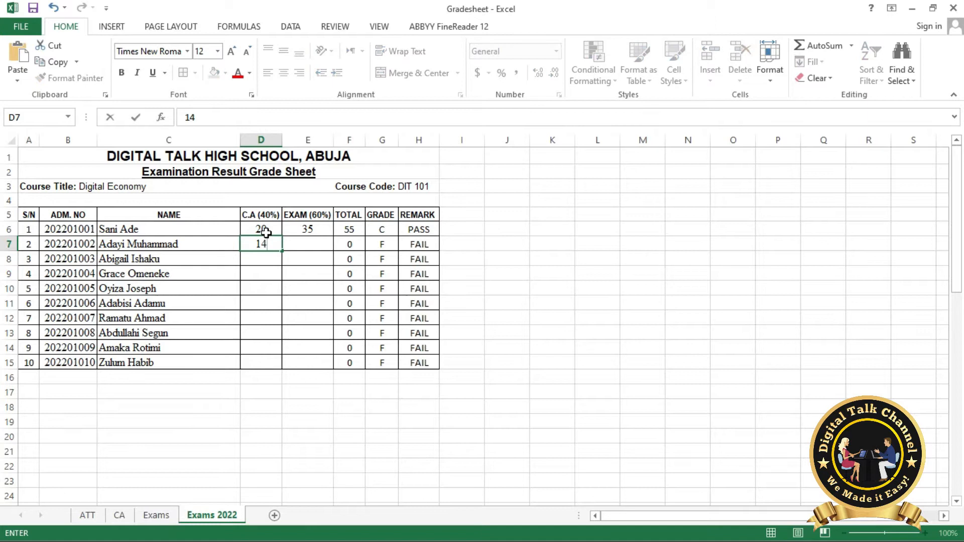
pyautogui.press('Tab')
pyautogui.write('44')
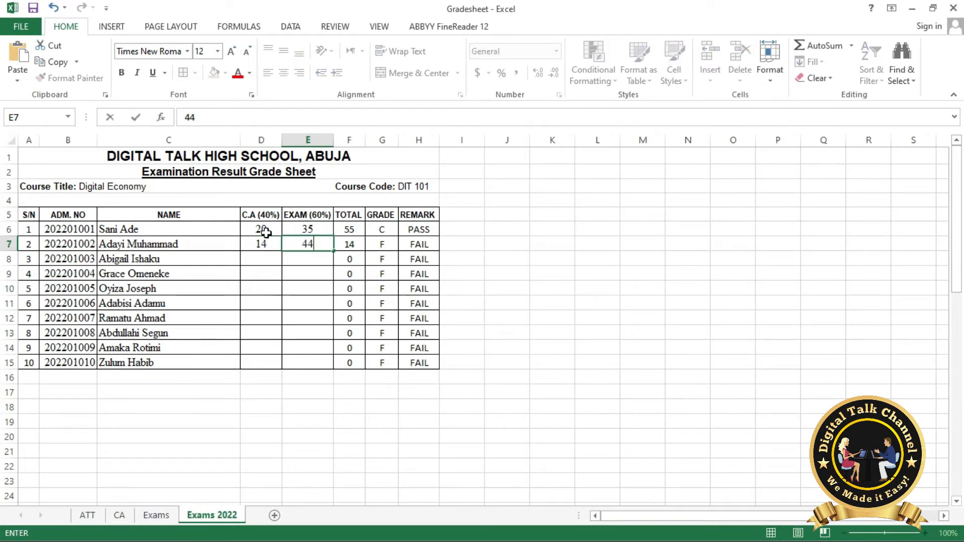
pyautogui.press('Return')
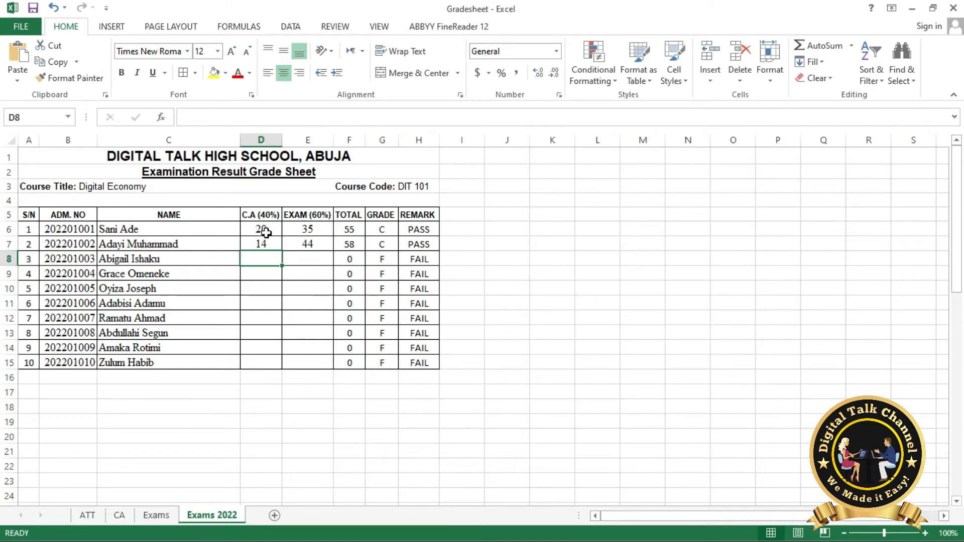
# Step: Enter C.A and exam scores of 30 and 50 in row 8, and 28 and 36 in row 9
pyautogui.write('30')
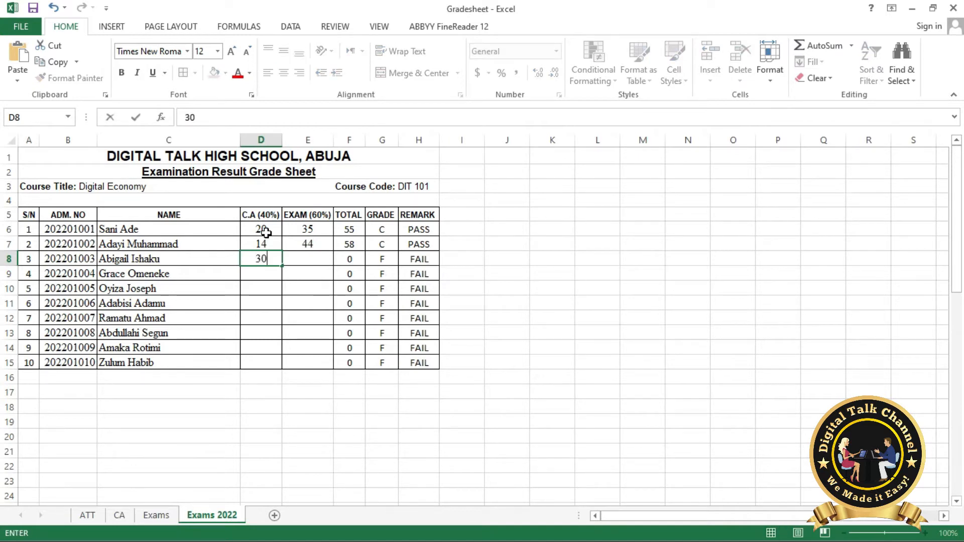
pyautogui.press('Tab')
pyautogui.write('50')
pyautogui.press('Return')
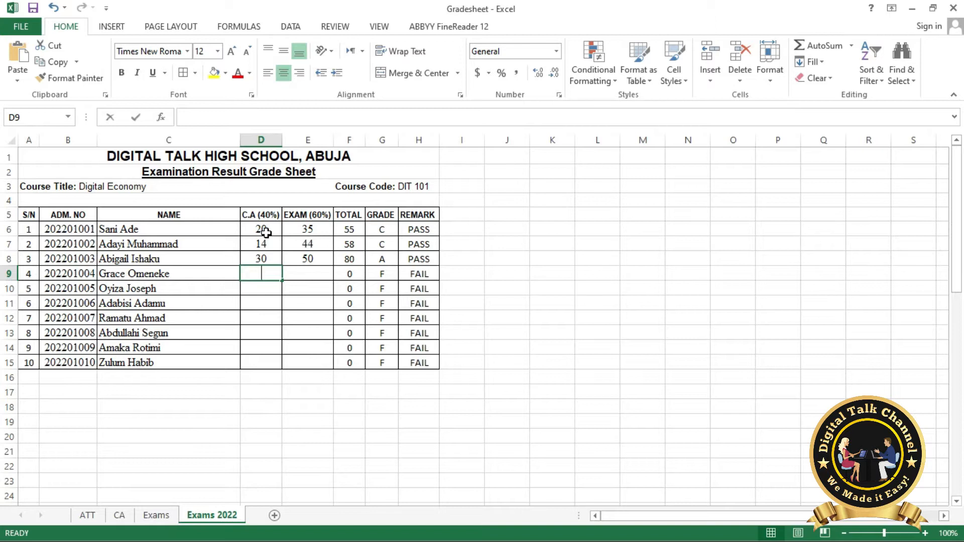
pyautogui.write('28')
pyautogui.press('Tab')
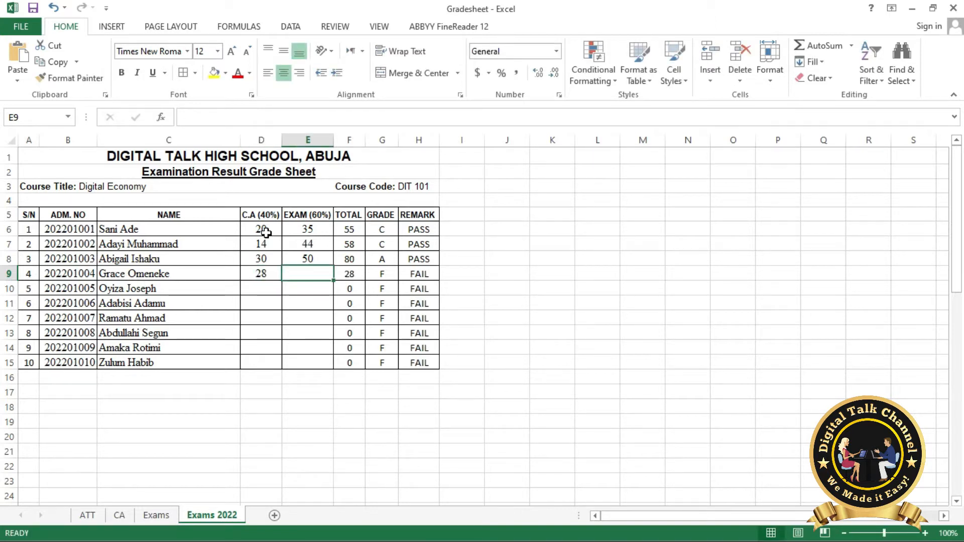
pyautogui.write('36')
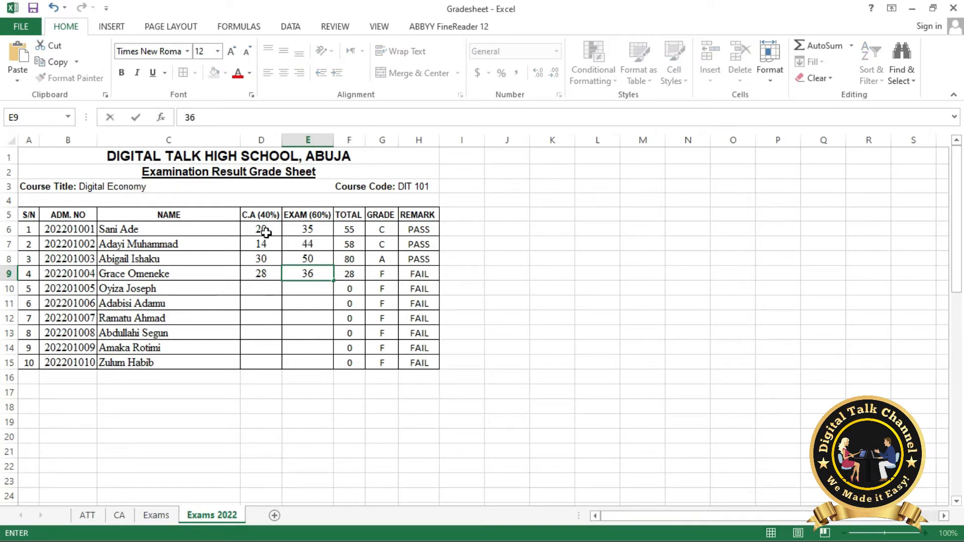
pyautogui.press('Return')
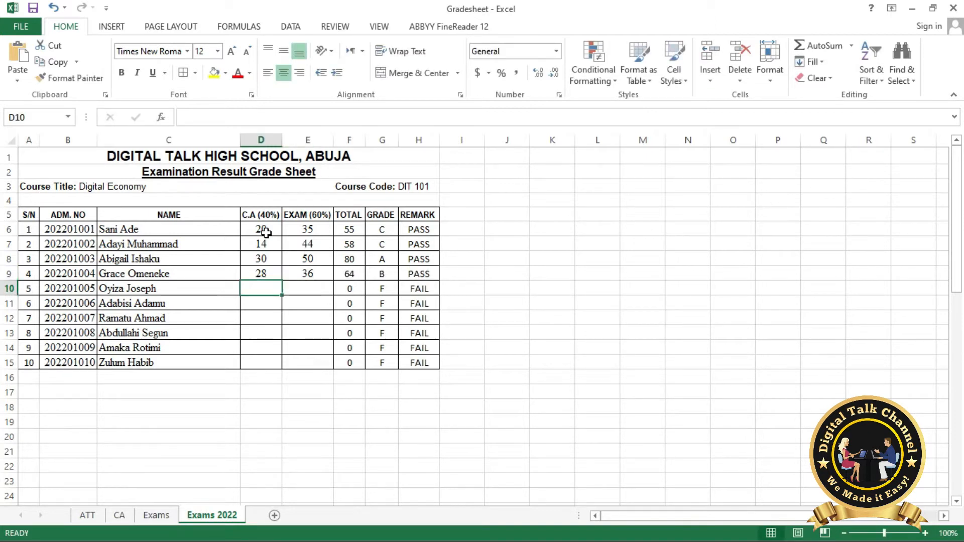
# Step: Enter C.A and exam scores of 24 and 30 in row 10, and 28 and 20 in row 11
pyautogui.write('24')
pyautogui.press('Tab')
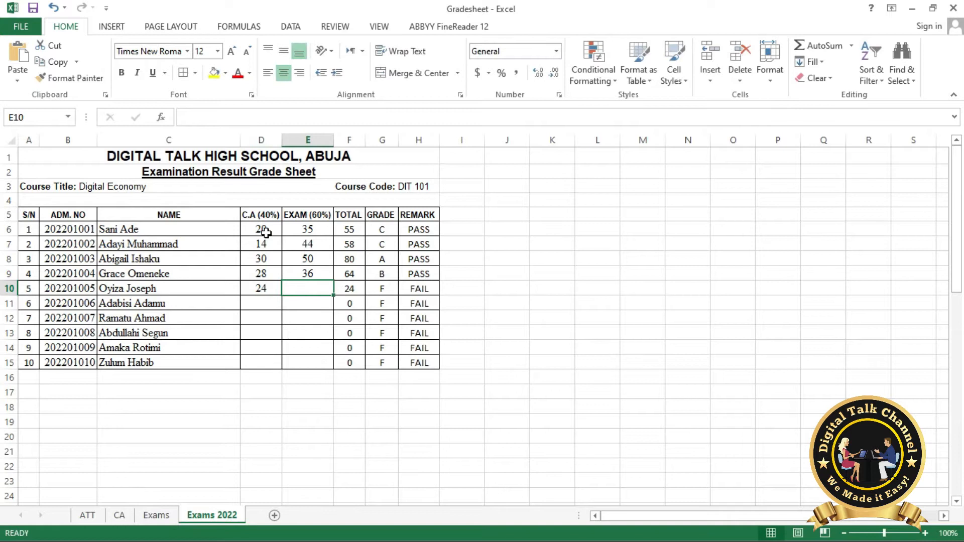
pyautogui.write('30')
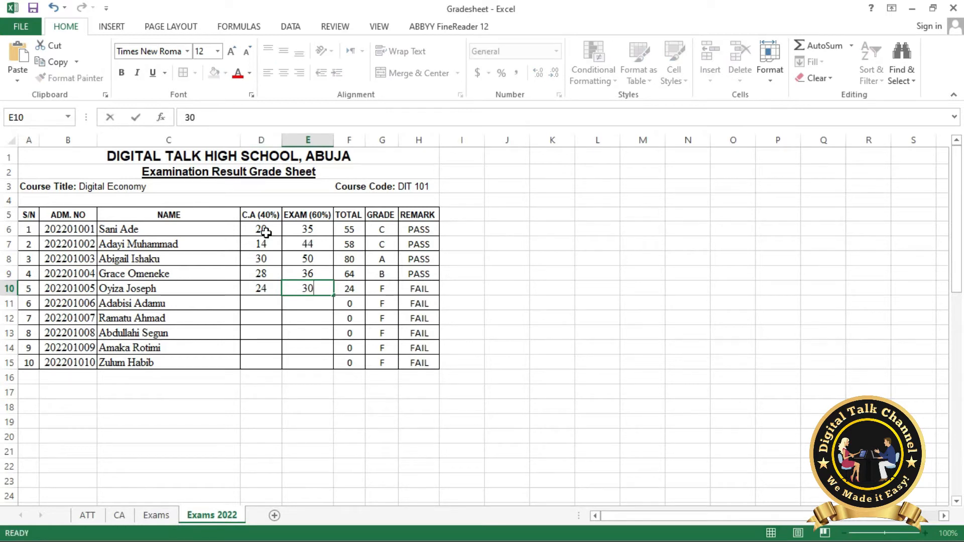
pyautogui.press('Return')
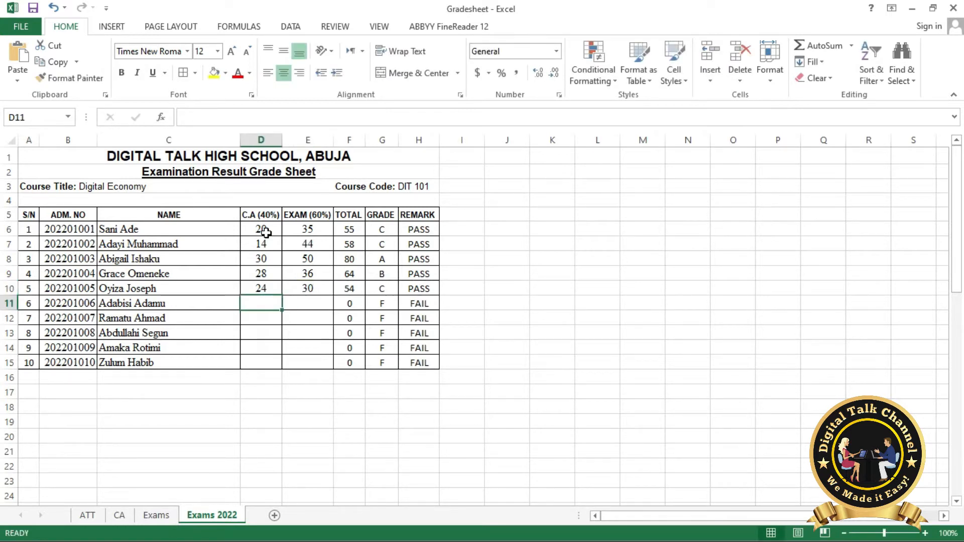
pyautogui.write('28')
pyautogui.press('Tab')
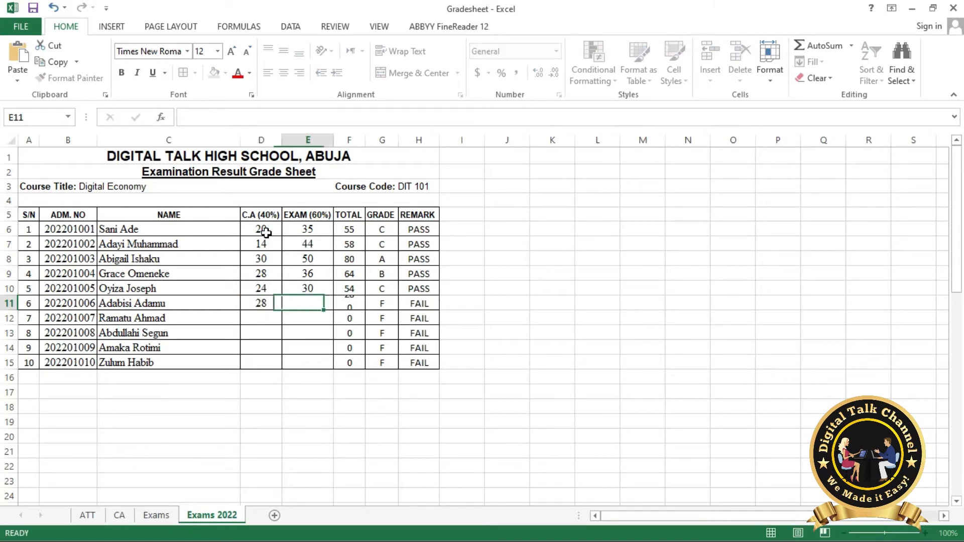
pyautogui.write('20')
pyautogui.press('Return')
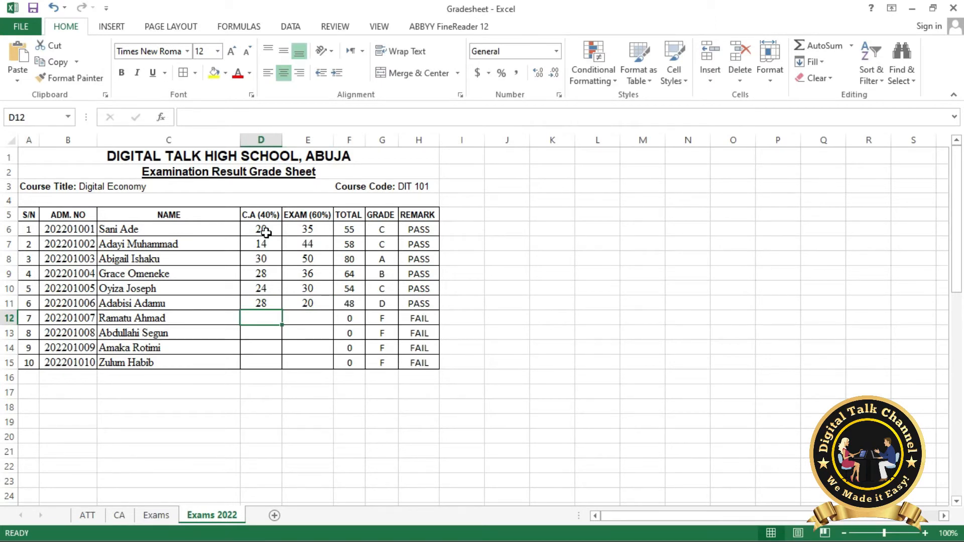
# Step: Enter a C.A score of 15 and an exam score of 35 in row 12
pyautogui.write('15')
pyautogui.press('Tab')
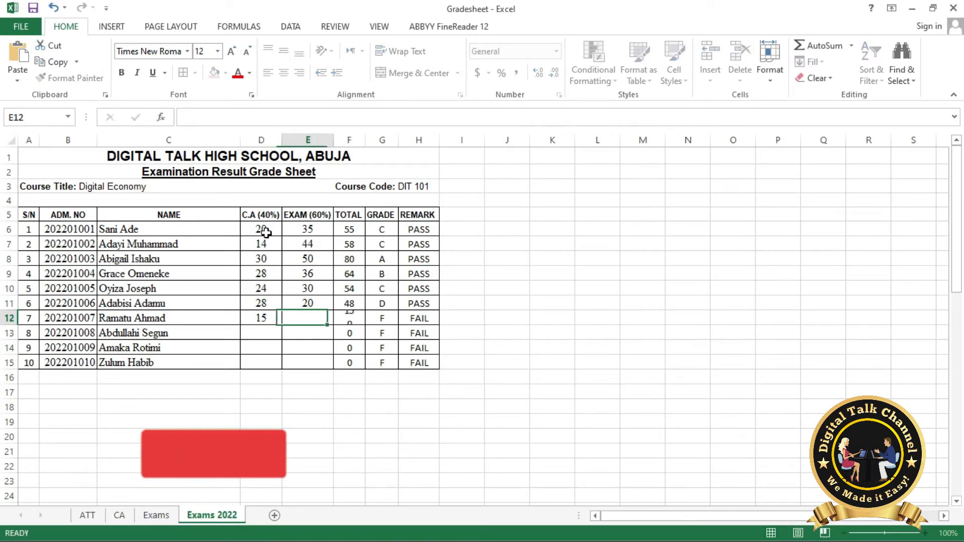
pyautogui.write('35')
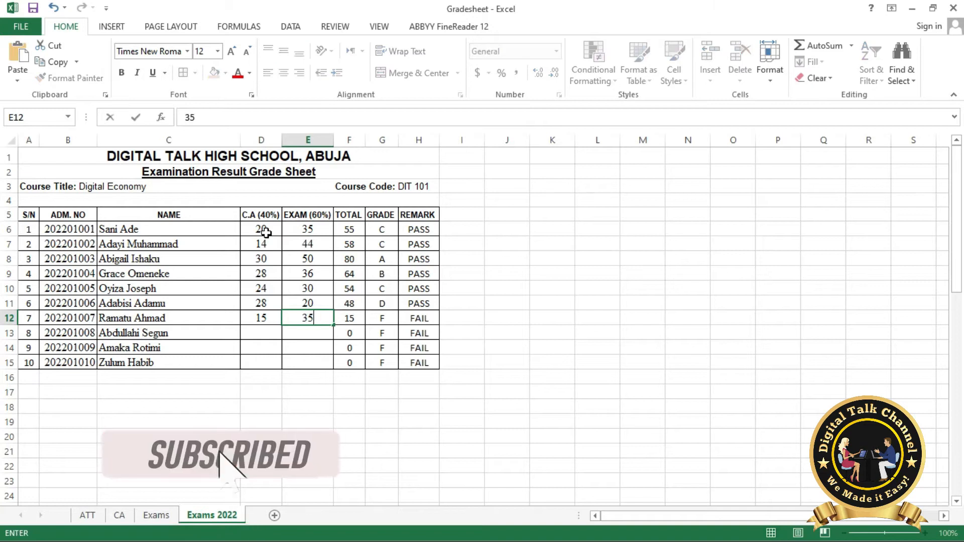
pyautogui.press('Return')
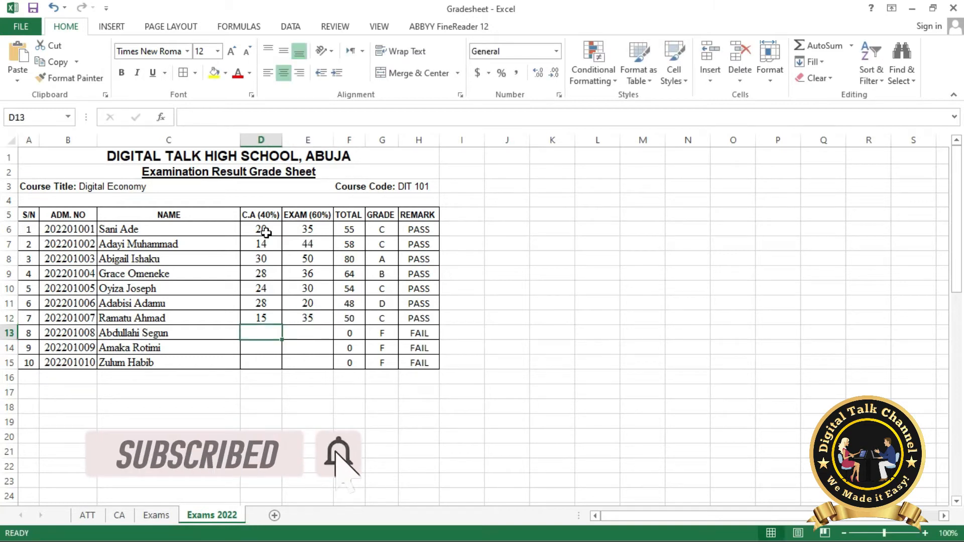
# Step: Enter a C.A score of 26 and an exam score of 24 in row 13
pyautogui.write('26')
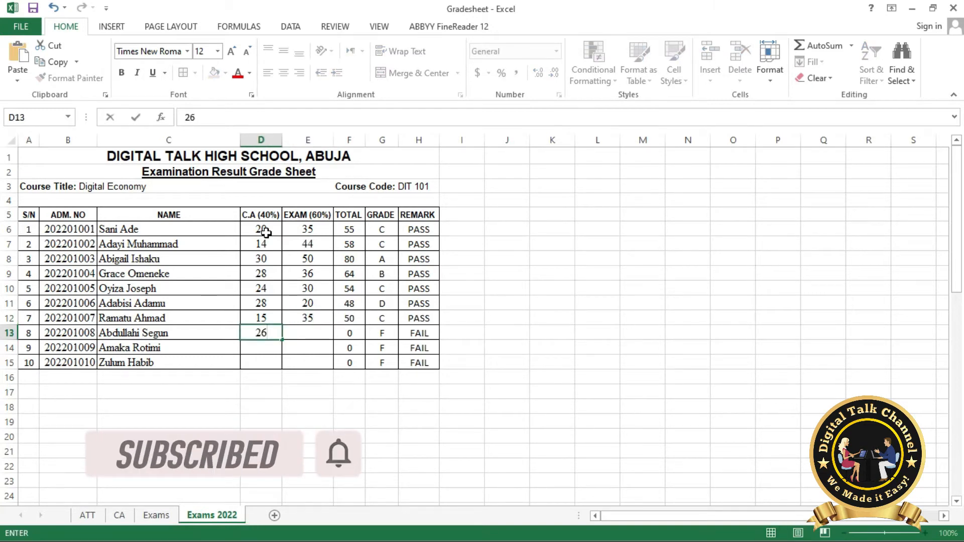
pyautogui.press('Tab')
pyautogui.write('2')
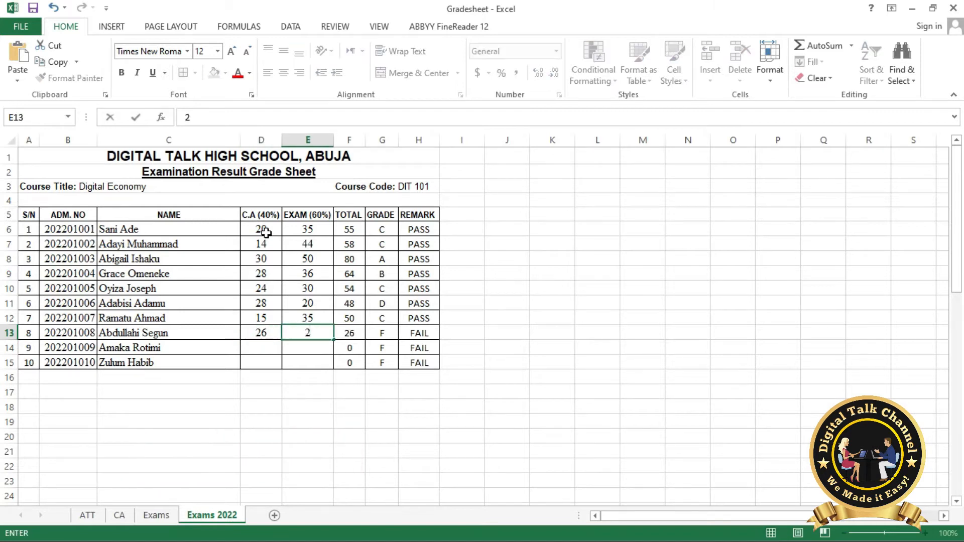
pyautogui.write('4')
pyautogui.press('Return')
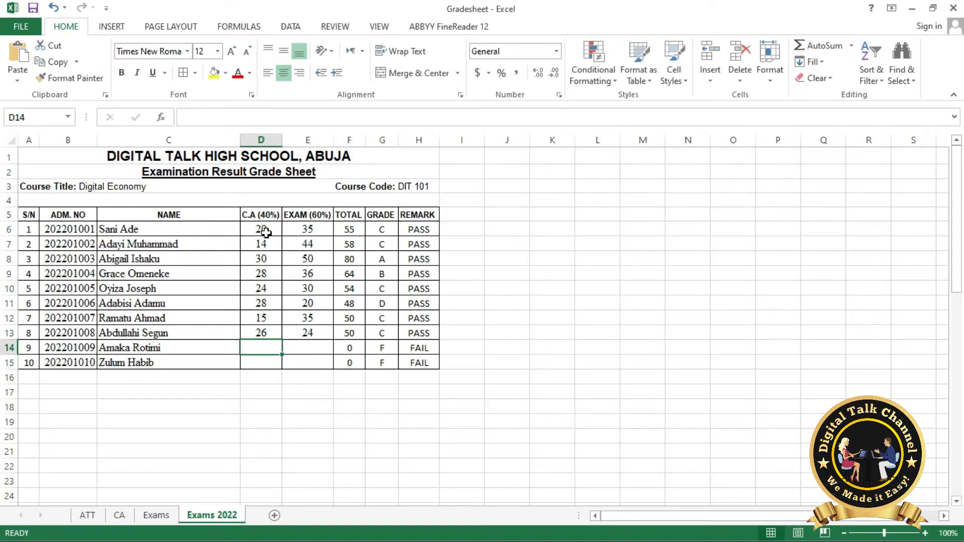
# Step: Enter C.A and exam scores of 23 and 35 in row 14, and 22 and 40 in row 15
pyautogui.write('23')
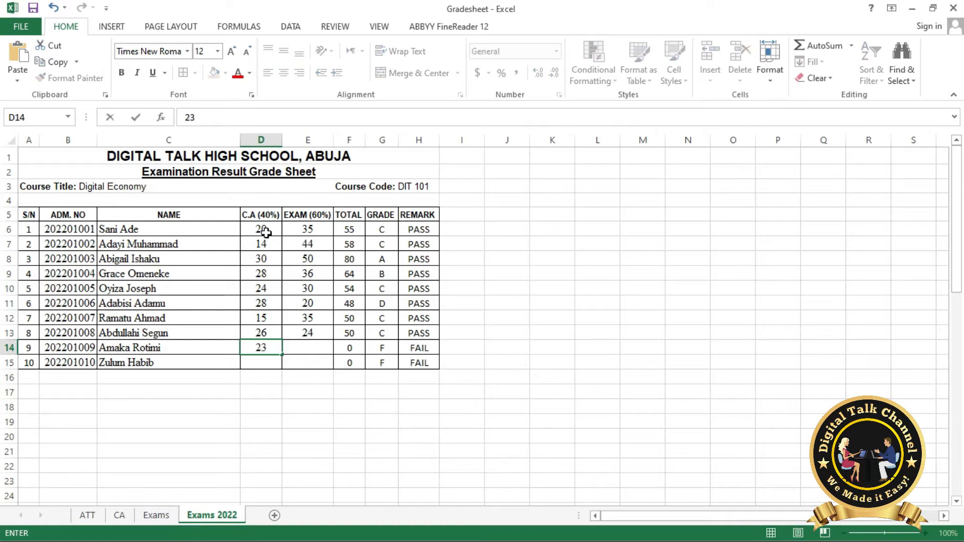
pyautogui.press('Tab')
pyautogui.write('35')
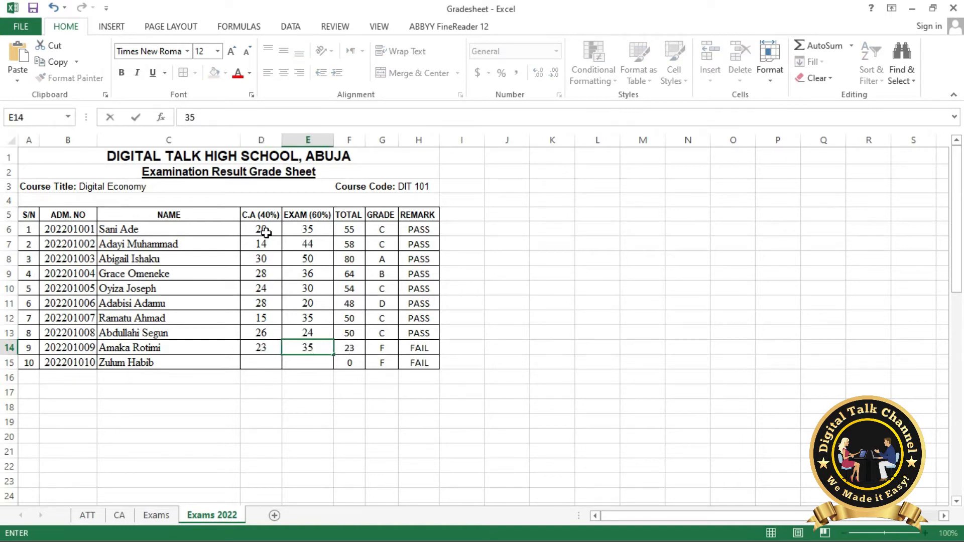
pyautogui.press('Return')
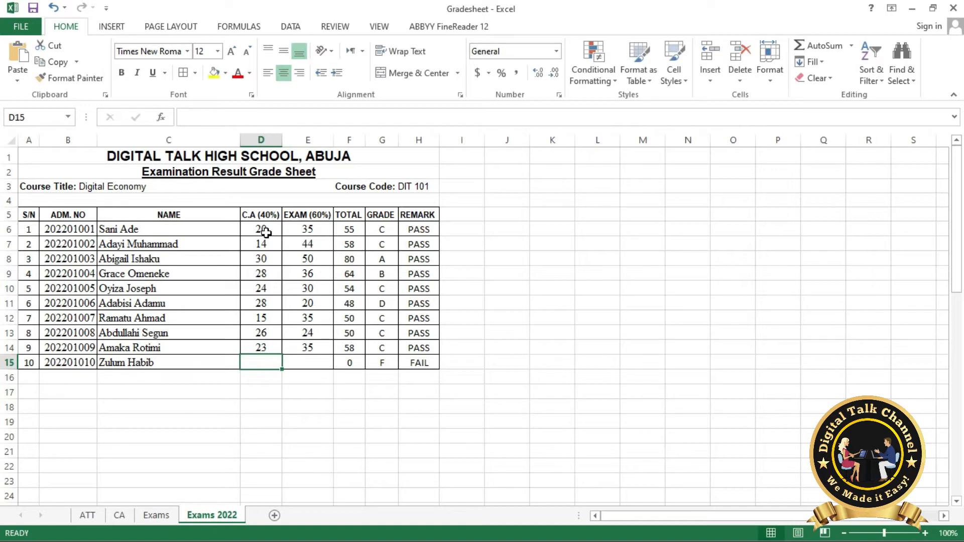
pyautogui.write('22')
pyautogui.press('Tab')
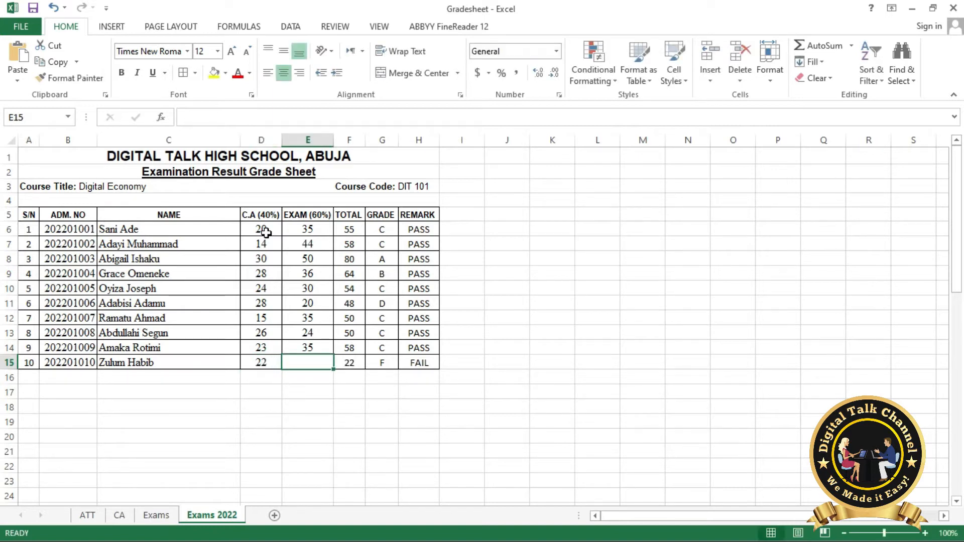
pyautogui.write('40')
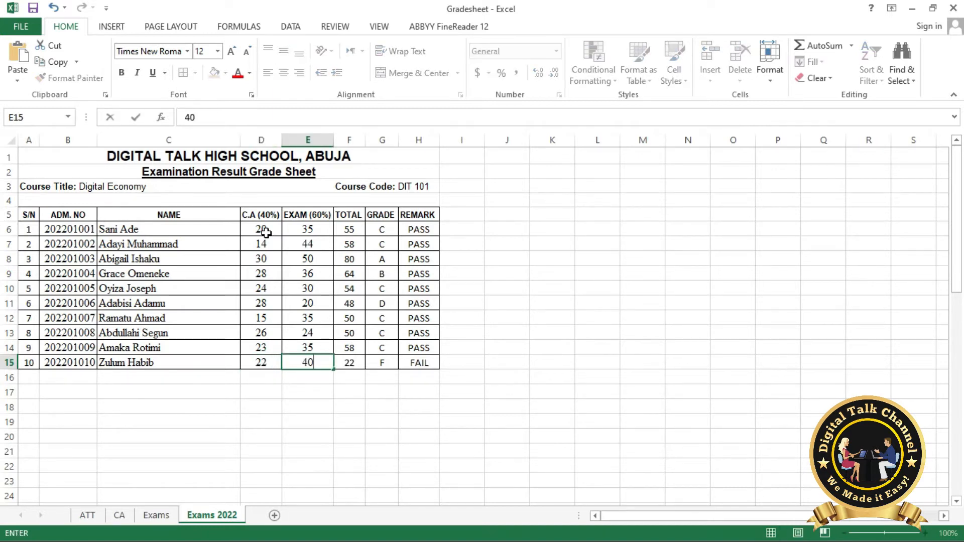
pyautogui.press('Return')
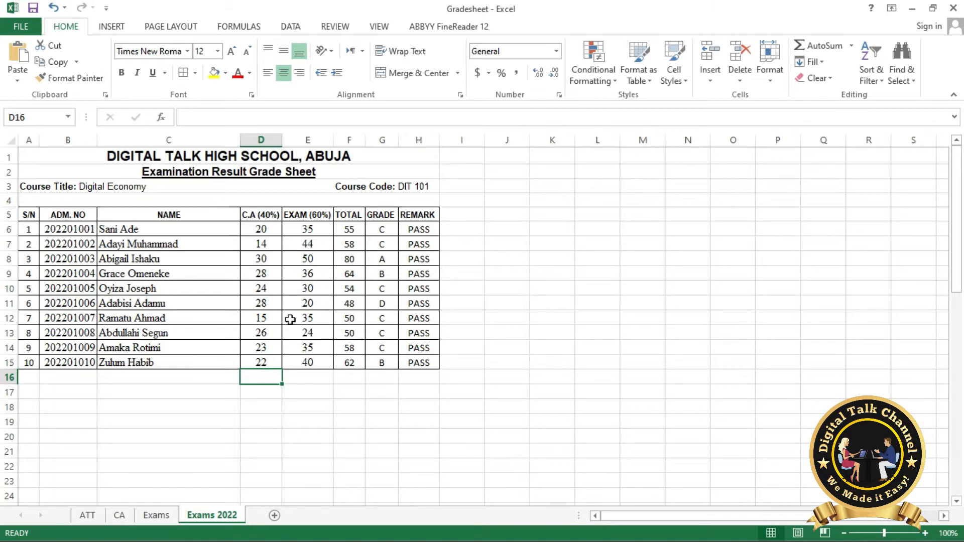
# Step: Change the scores in row 13 to 10 for C.A and 15 for the exam
pyautogui.click(261, 330)
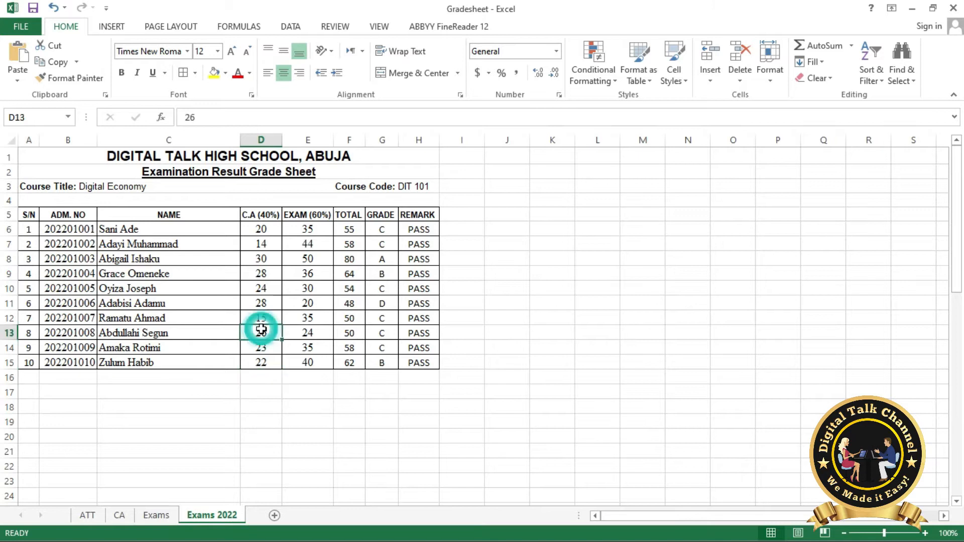
pyautogui.write('2')
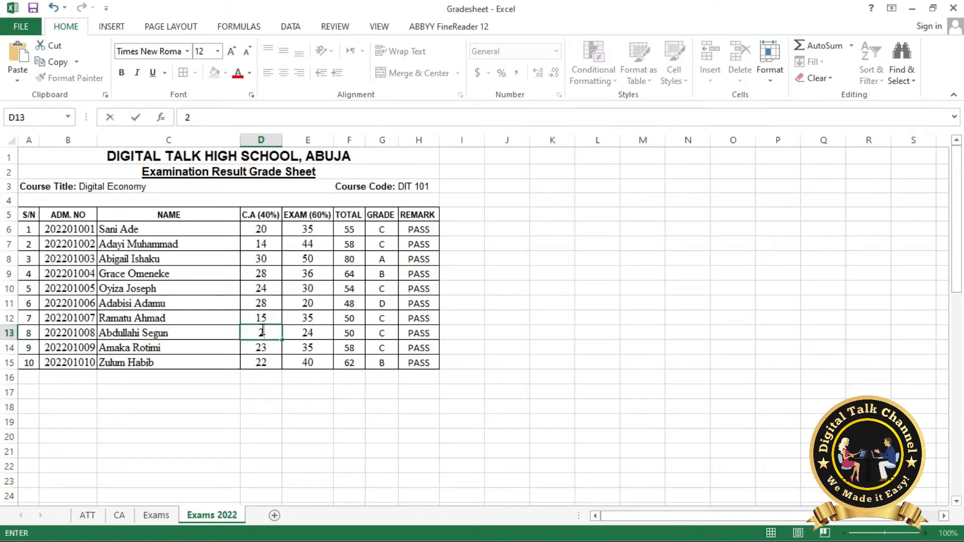
pyautogui.press('BackSpace')
pyautogui.write('10')
pyautogui.press('Tab')
pyautogui.write('15')
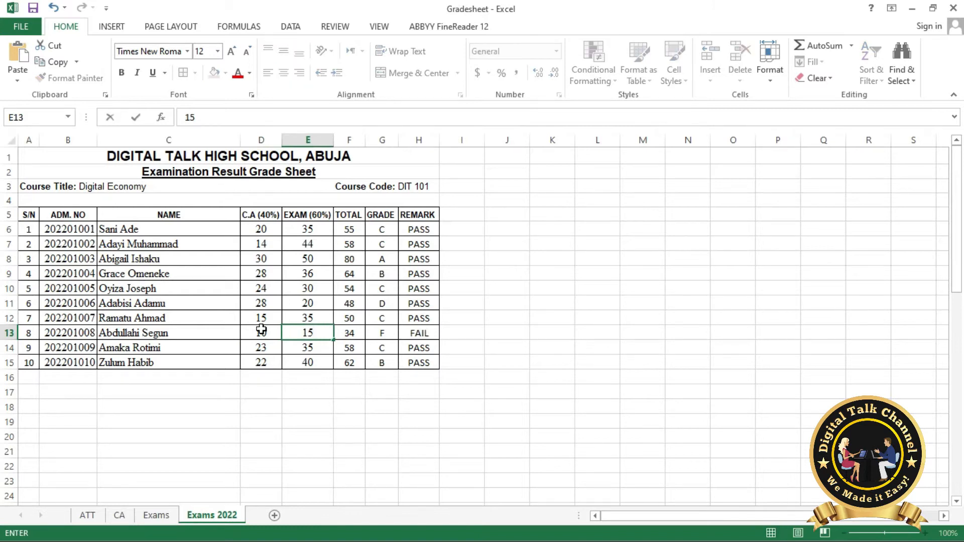
pyautogui.press('Return')
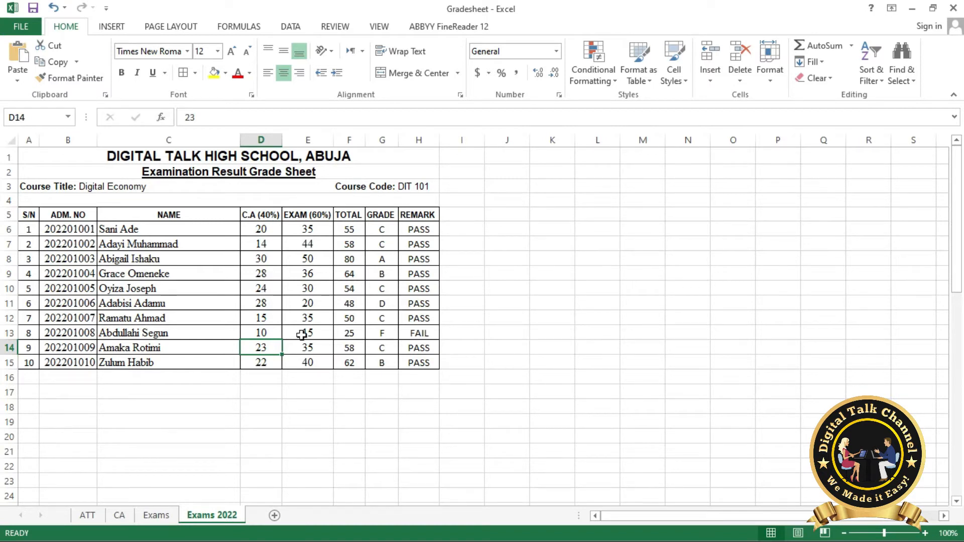
# Step: Add the heading "Result Summary" in C17 below the grade table and make it bold
pyautogui.click(116, 393)
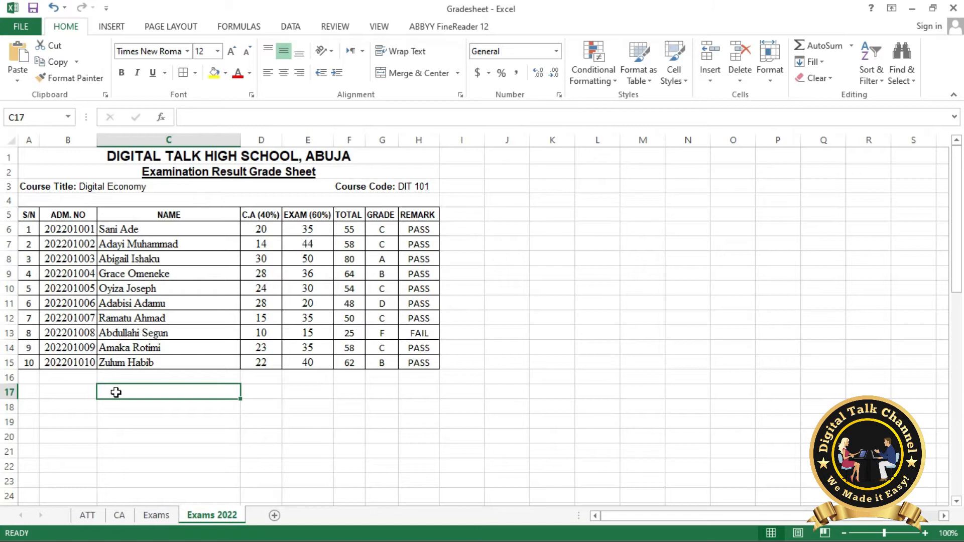
pyautogui.write('Resul')
pyautogui.press('BackSpace')
pyautogui.write('lt Summary')
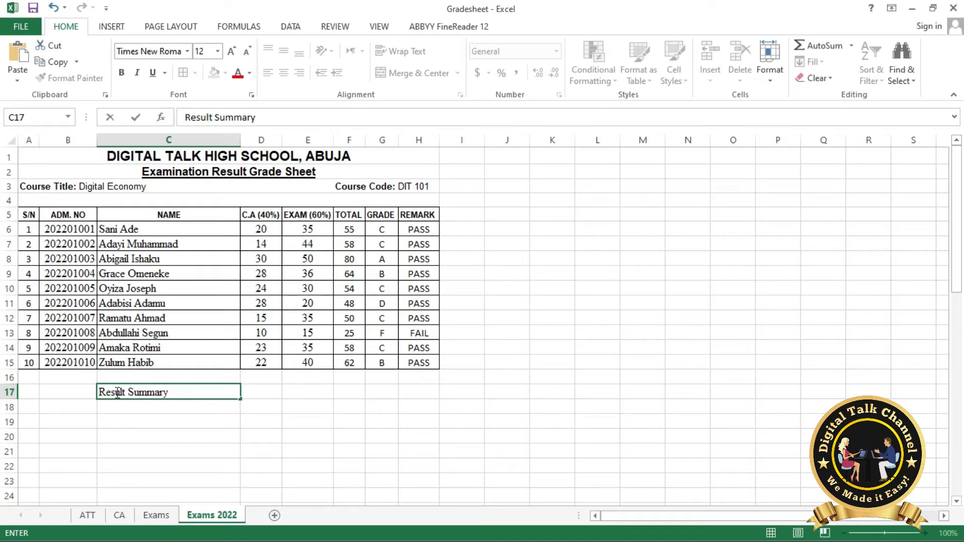
pyautogui.press('Return')
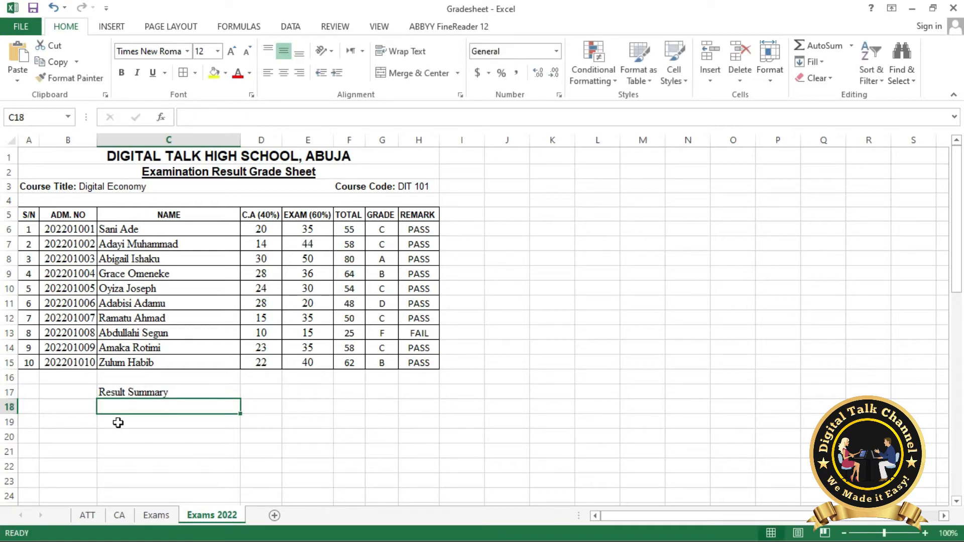
pyautogui.click(131, 393)
pyautogui.click(121, 72)
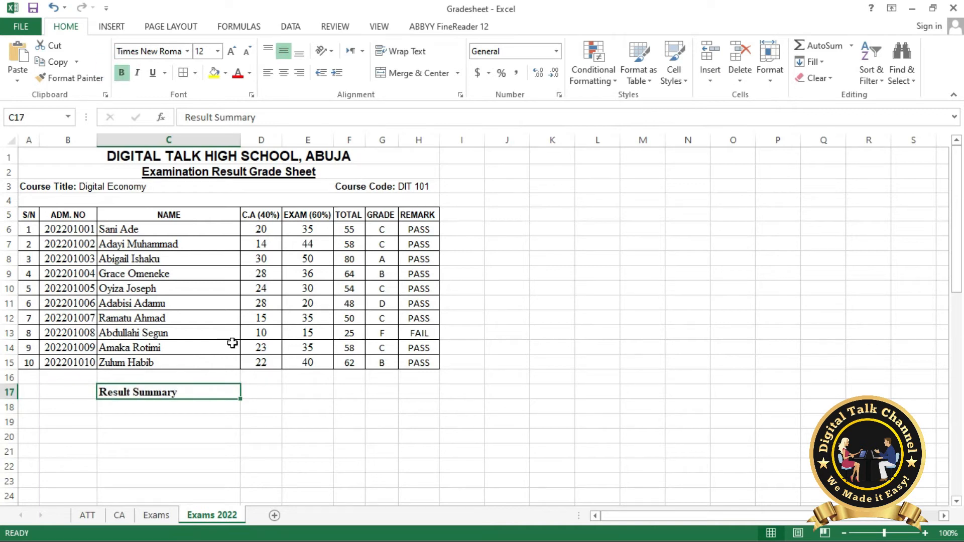
# Step: Enter the summary label "No. of Students Pass" in C18
pyautogui.click(160, 407)
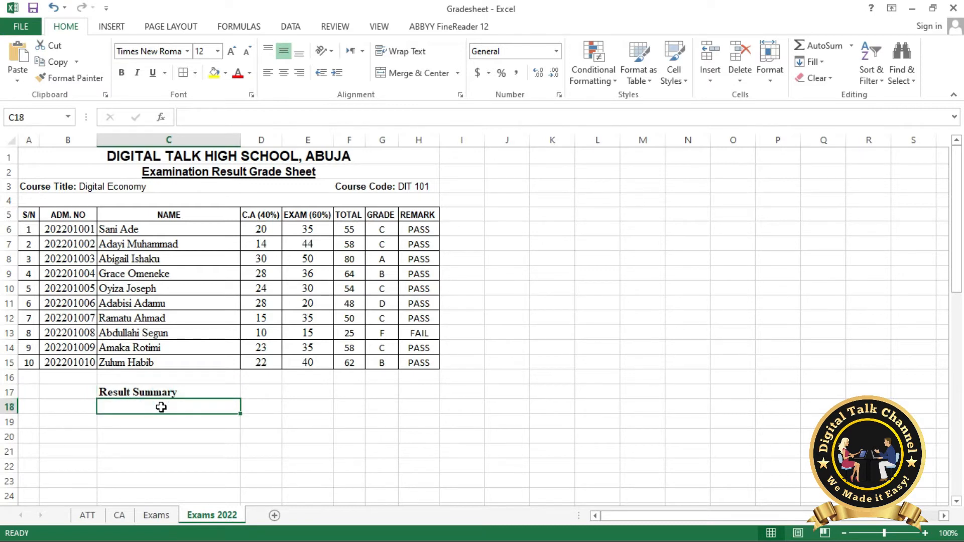
pyautogui.write('N')
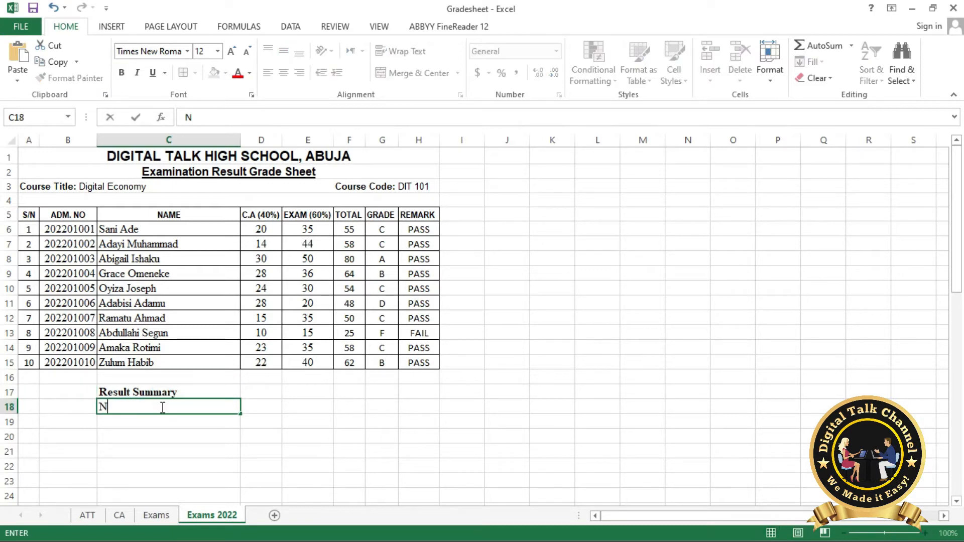
pyautogui.write('o. of STudent')
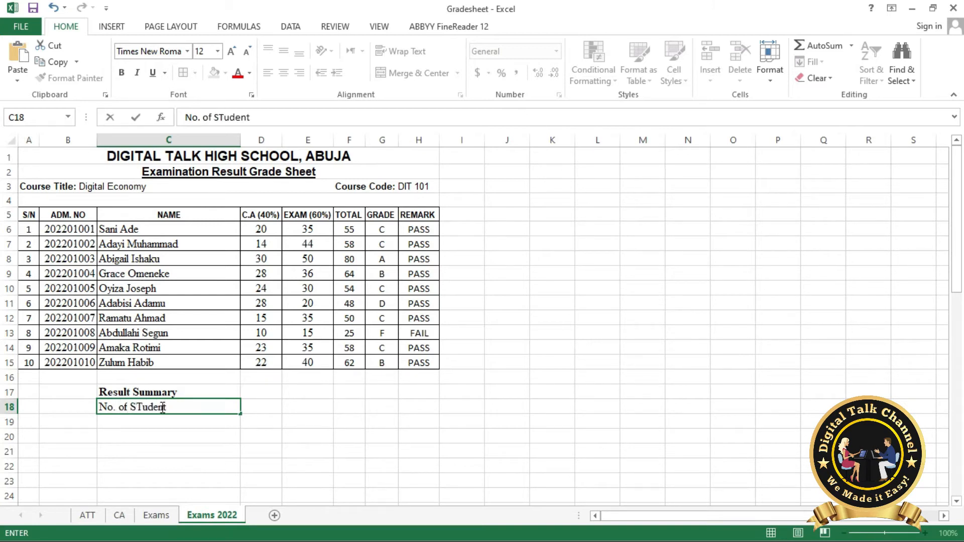
pyautogui.press('BackSpace')
pyautogui.press('BackSpace')
pyautogui.press('BackSpace')
pyautogui.press('BackSpace')
pyautogui.press('BackSpace')
pyautogui.press('BackSpace')
pyautogui.write('ta')
pyautogui.press('BackSpace')
pyautogui.write('udents Pass')
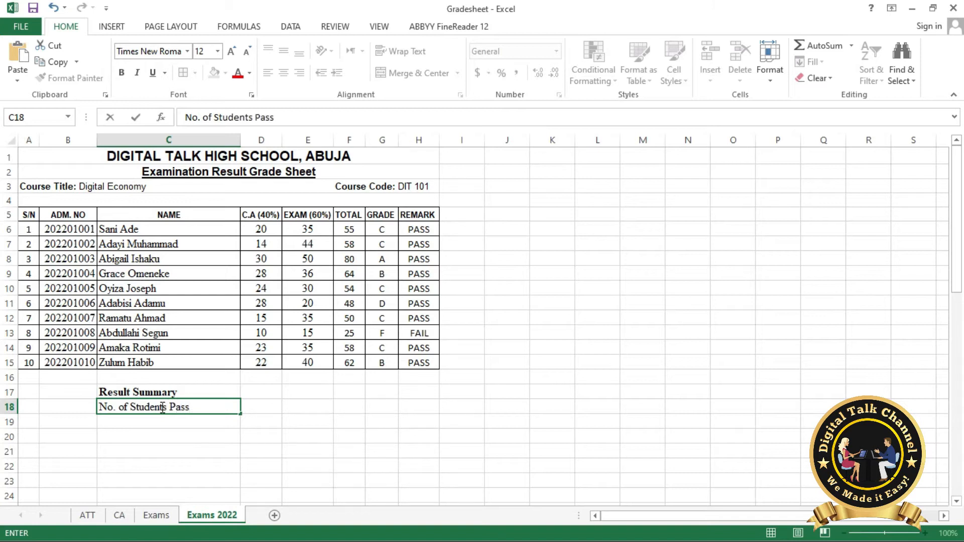
pyautogui.press('Return')
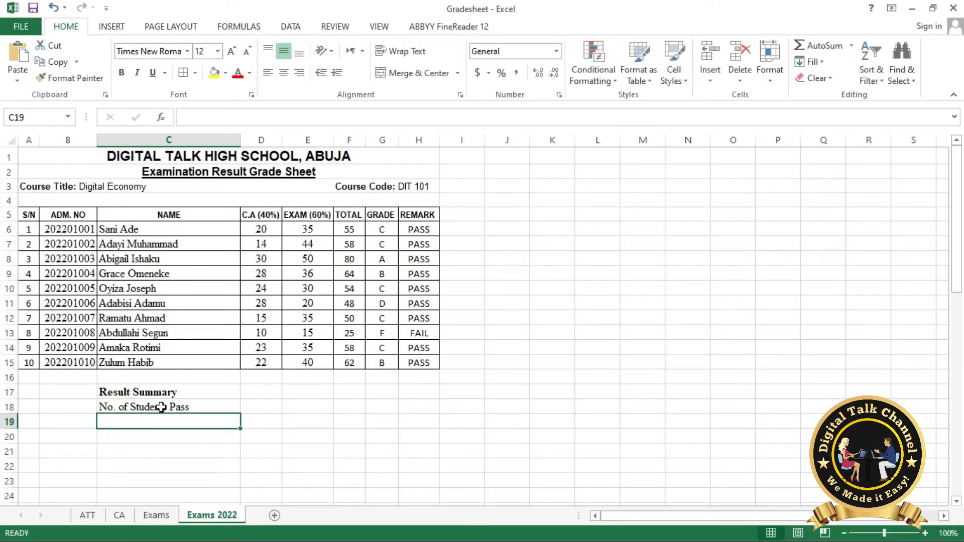
# Step: Enter the summary label "No. of Students Fail" in C19
pyautogui.write('No.')
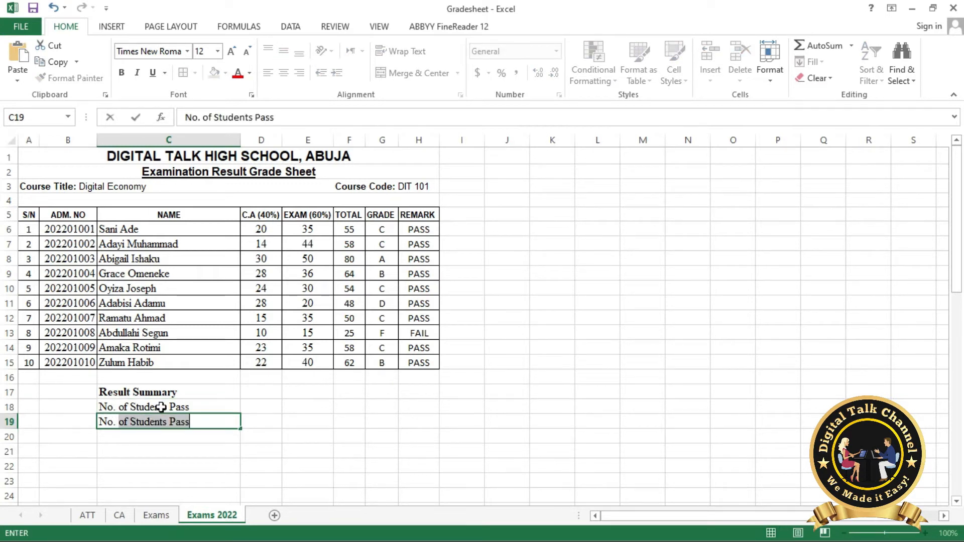
pyautogui.click(184, 423)
pyautogui.press('BackSpace')
pyautogui.press('BackSpace')
pyautogui.press('Delete')
pyautogui.press('BackSpace')
pyautogui.write('Fail')
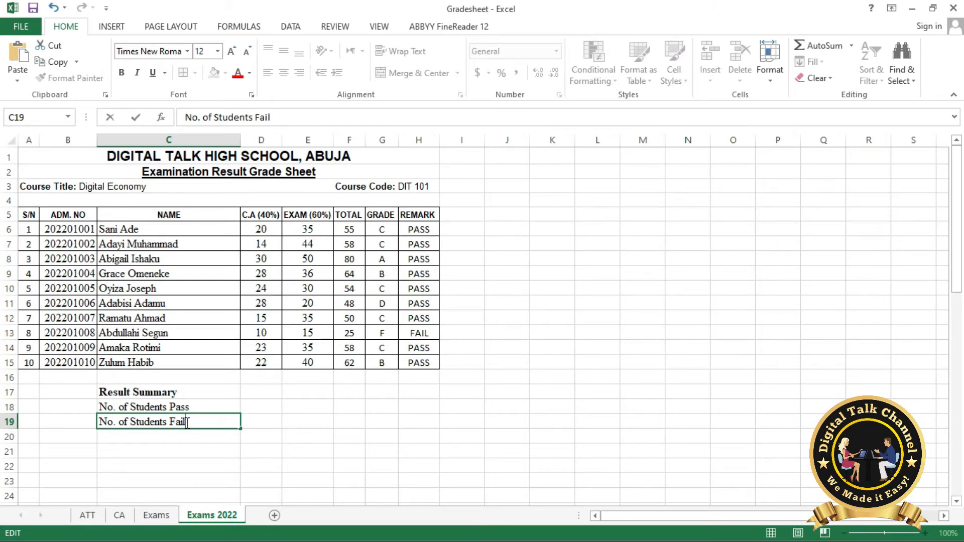
pyautogui.press('Return')
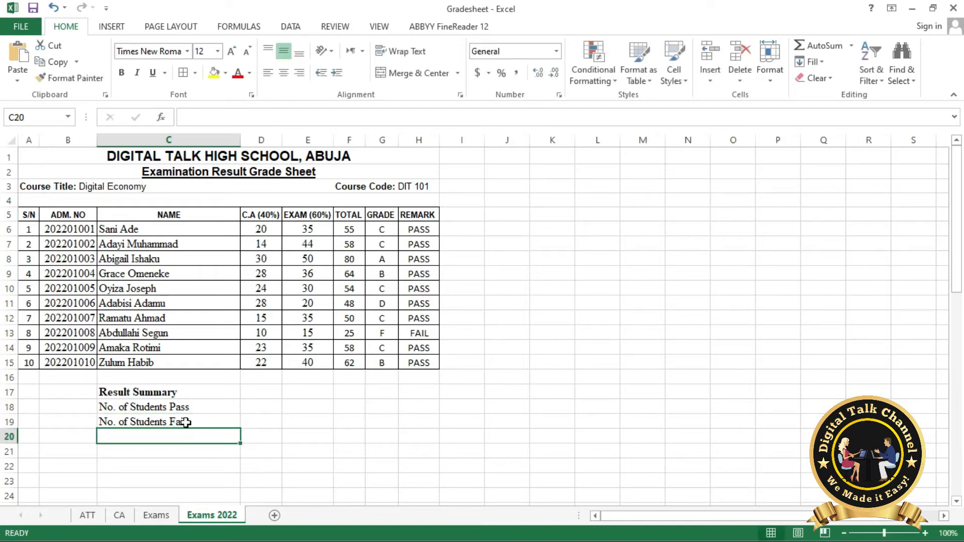
# Step: Enter the summary labels "Total" in C20 and "ABS" in C21
pyautogui.write('Total')
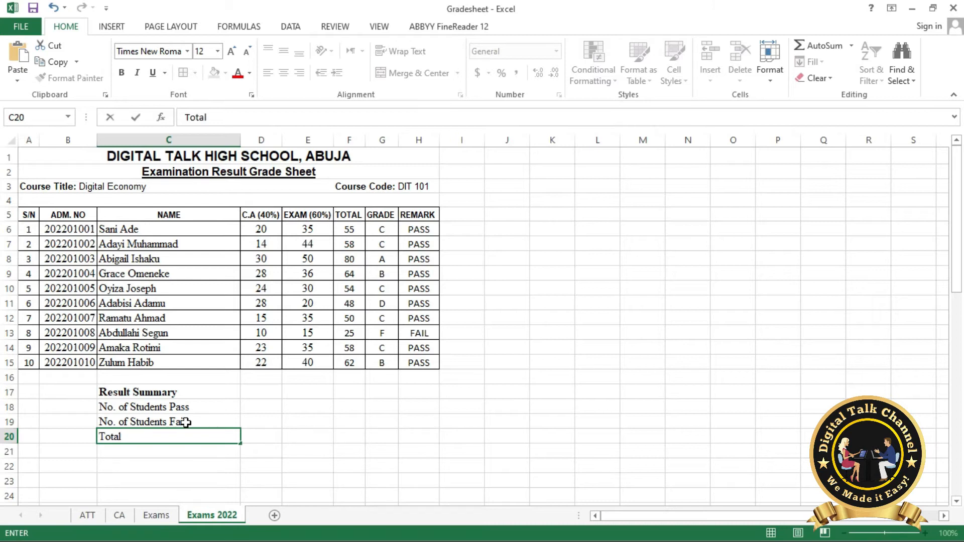
pyautogui.press('Return')
pyautogui.write('A')
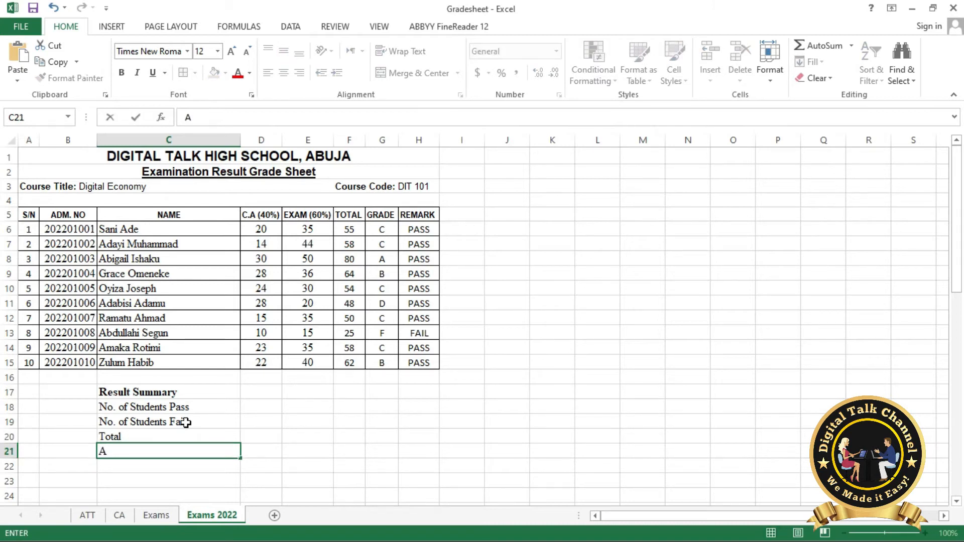
pyautogui.write('b')
pyautogui.press('BackSpace')
pyautogui.write('BS')
pyautogui.press('Return')
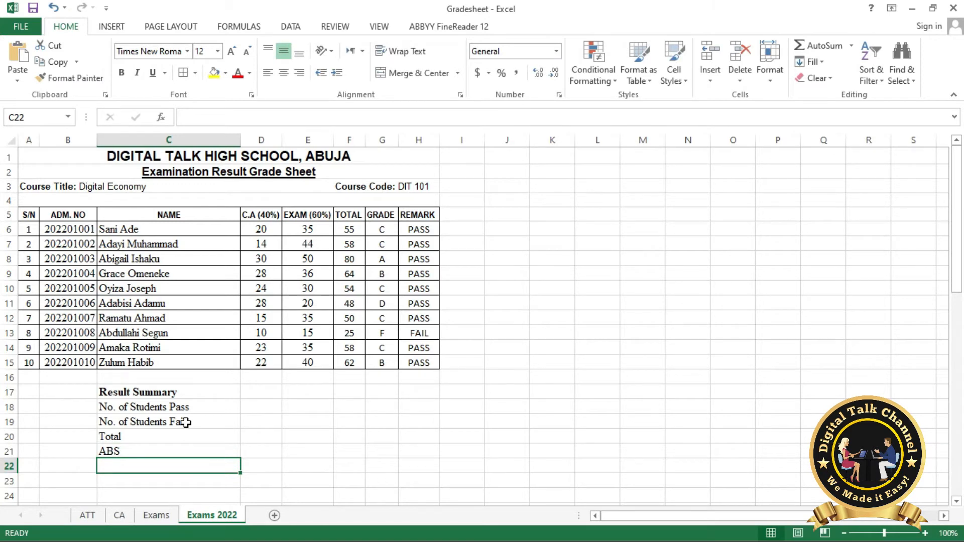
# Step: Enter the summary labels "%Pass" in C22 and "%Fail" in C23
pyautogui.write('%Pass')
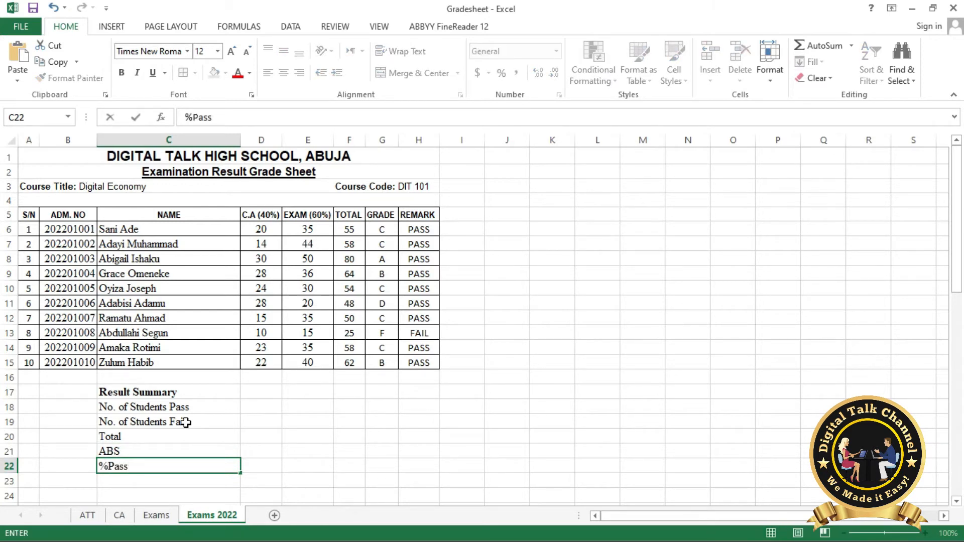
pyautogui.press('Return')
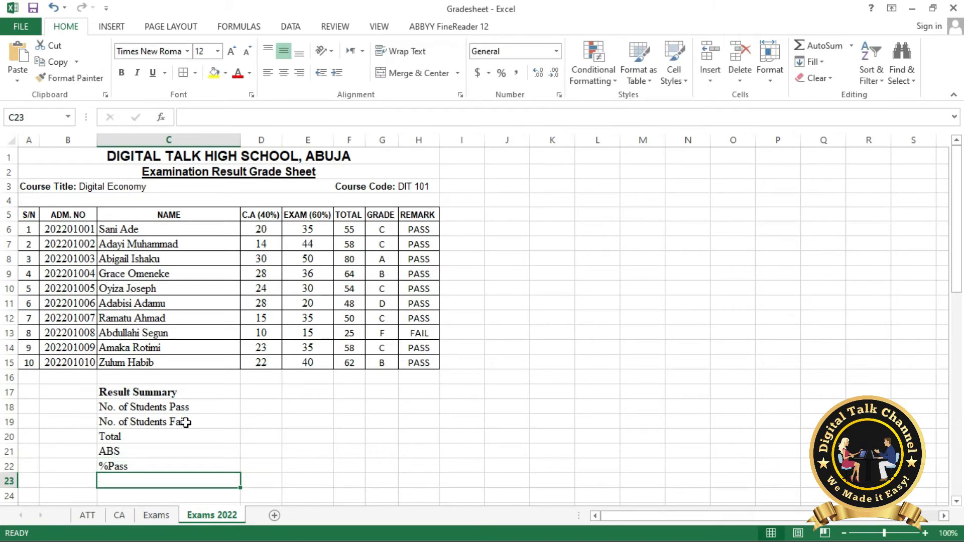
pyautogui.write('%')
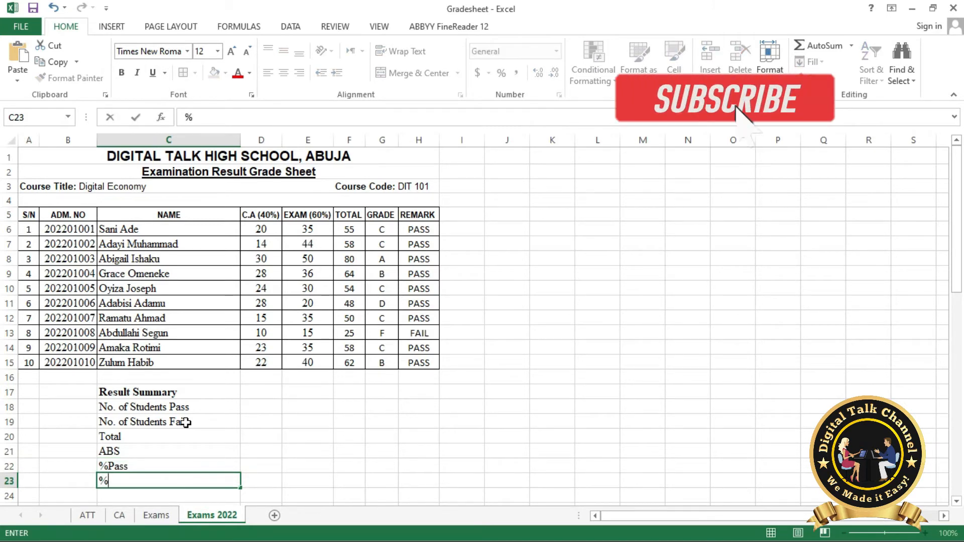
pyautogui.write('Fail')
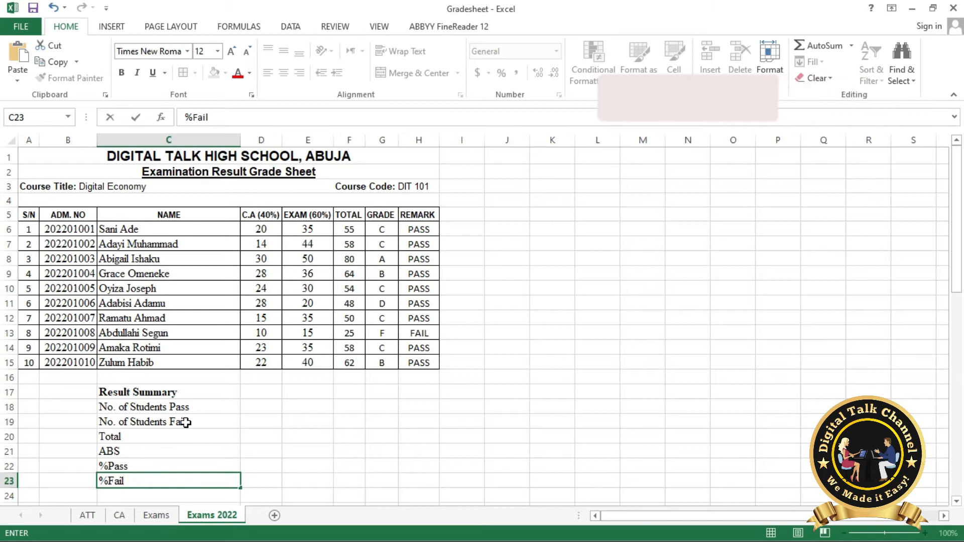
# Step: Enter the grade labels A, B, C, D and F in cells F18 to F22 beside the result summary
pyautogui.press('Return')
pyautogui.click(349, 405)
pyautogui.write('A')
pyautogui.press('Return')
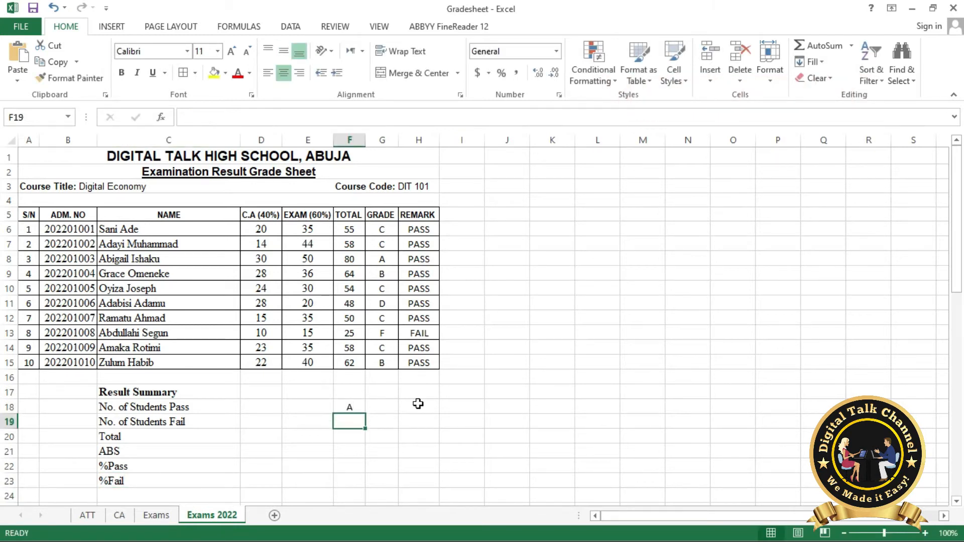
pyautogui.write('B')
pyautogui.press('Return')
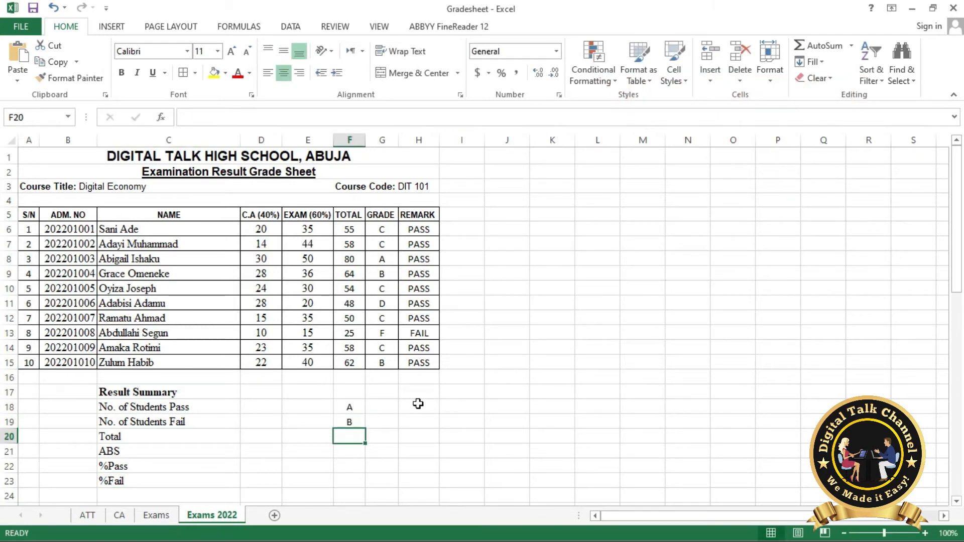
pyautogui.write('C')
pyautogui.press('Return')
pyautogui.write('D')
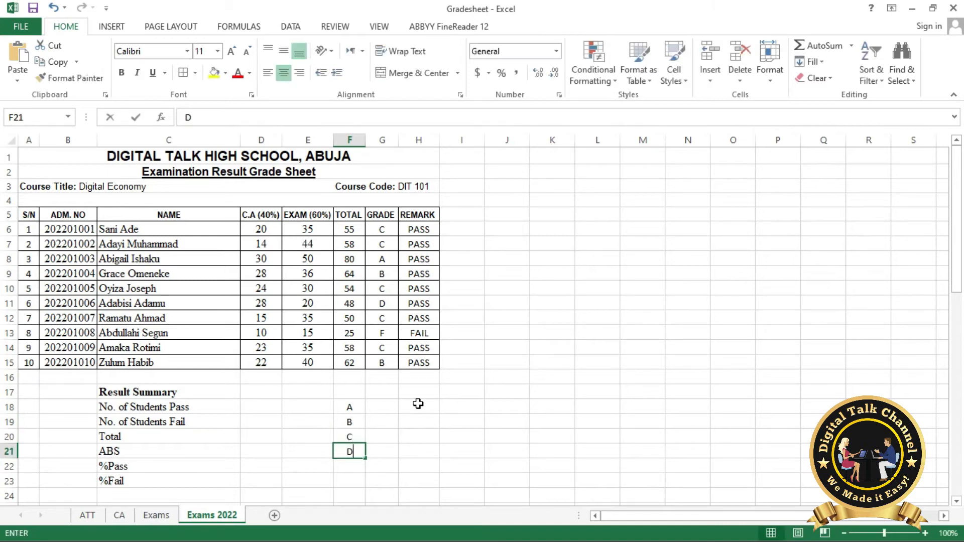
pyautogui.press('Return')
pyautogui.write('F')
pyautogui.press('Return')
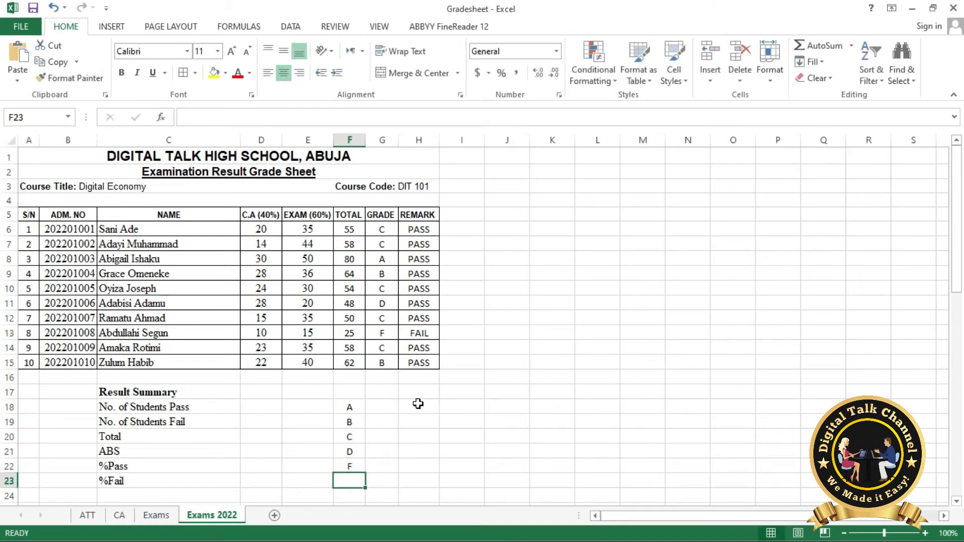
# Step: Apply all borders to the result summary block C18:D23
pyautogui.click(377, 406)
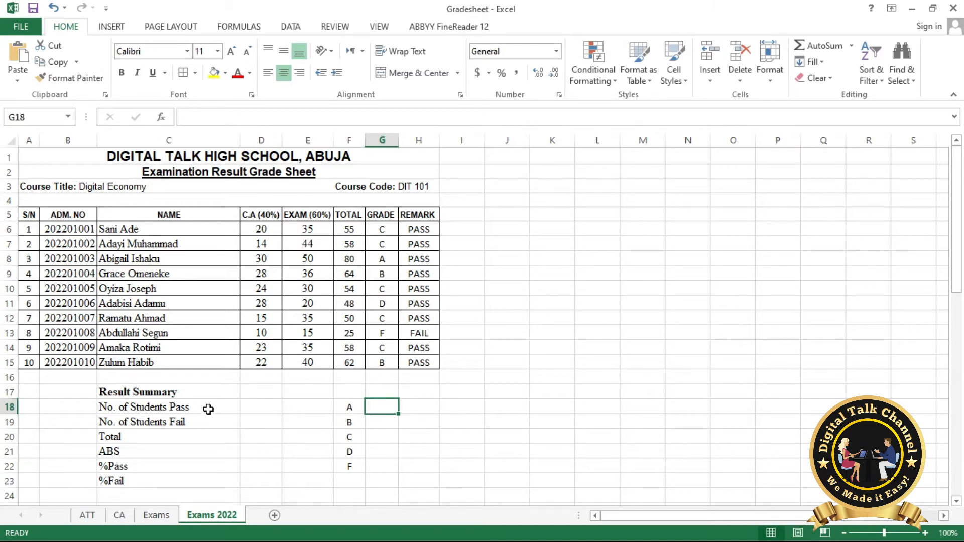
pyautogui.moveTo(106, 406); pyautogui.dragTo(191, 444)
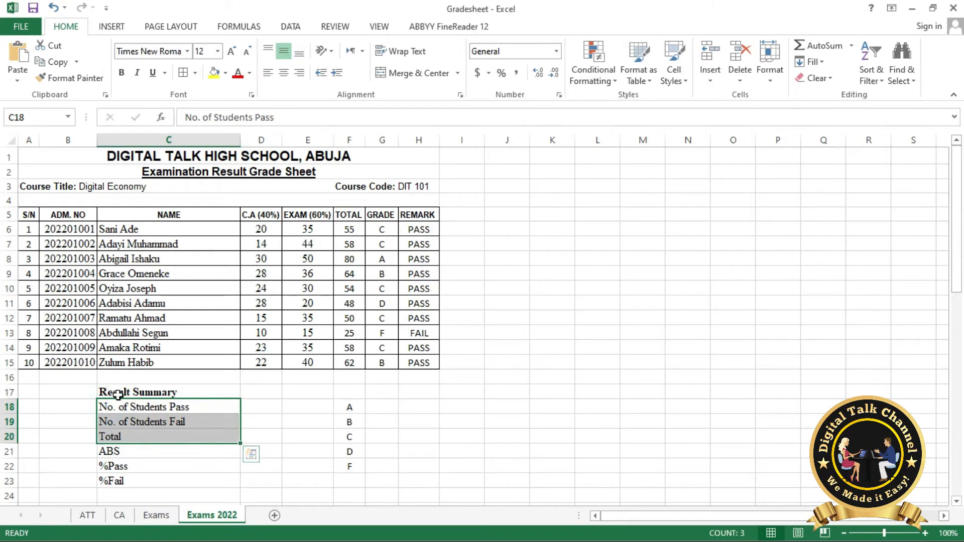
pyautogui.moveTo(132, 405); pyautogui.dragTo(274, 480)
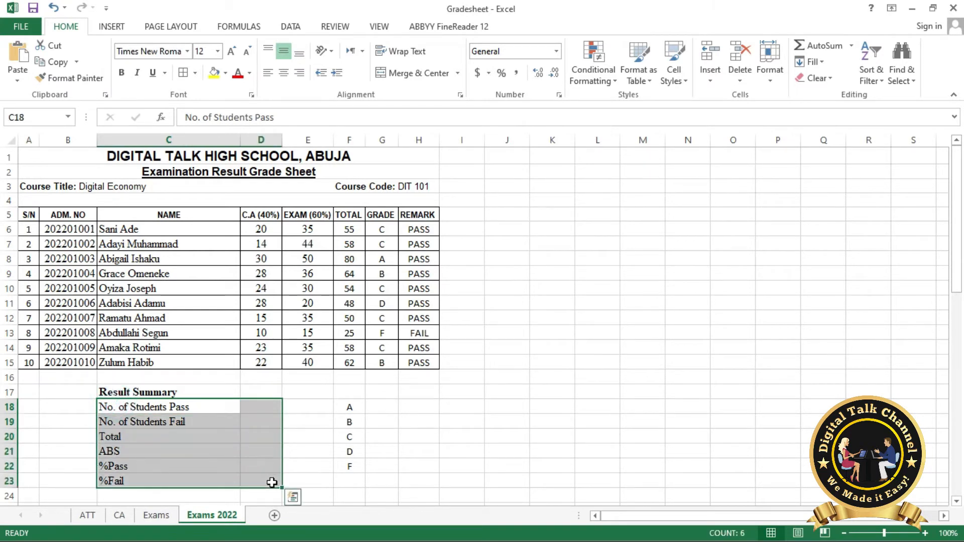
pyautogui.click(183, 73)
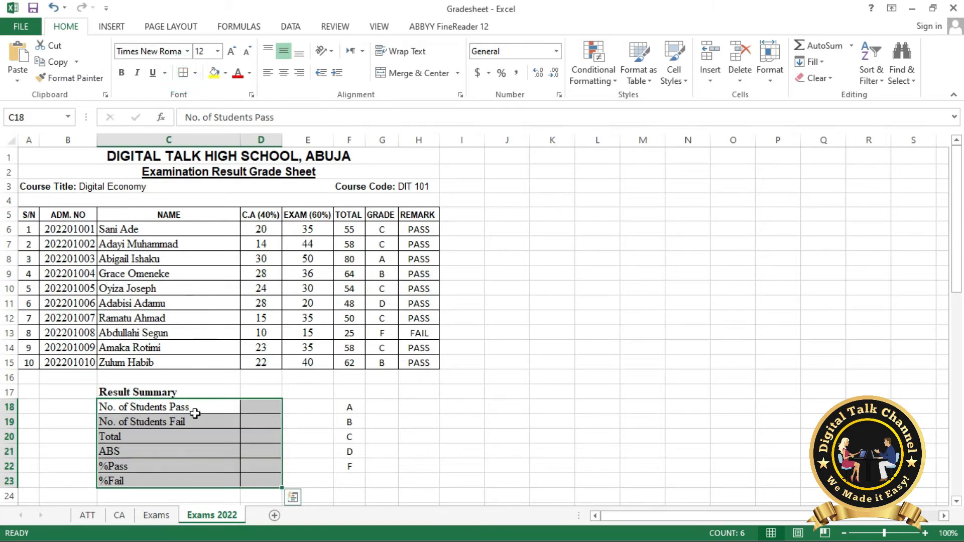
# Step: Apply all borders to the grade count block F18:G23
pyautogui.click(346, 410)
pyautogui.moveTo(374, 438); pyautogui.dragTo(378, 466)
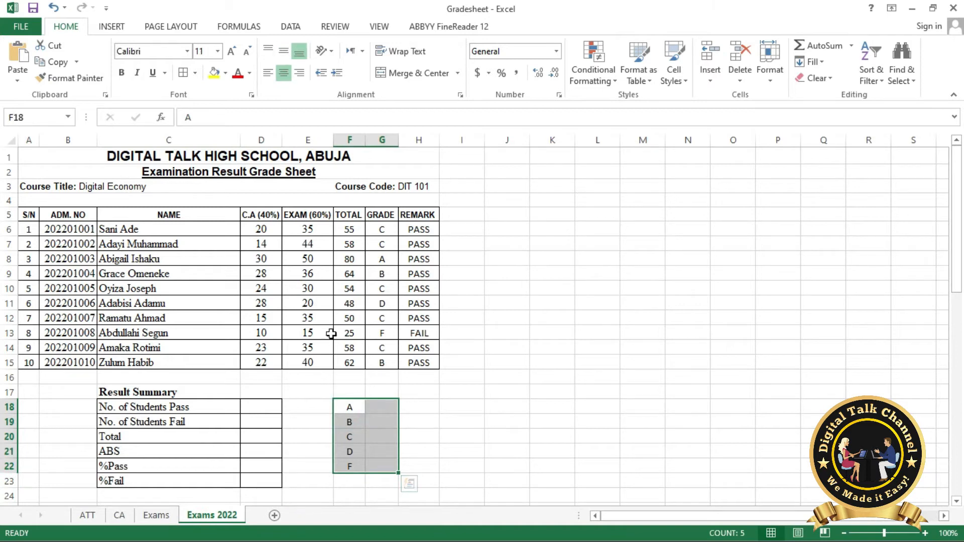
pyautogui.moveTo(368, 401); pyautogui.dragTo(374, 480)
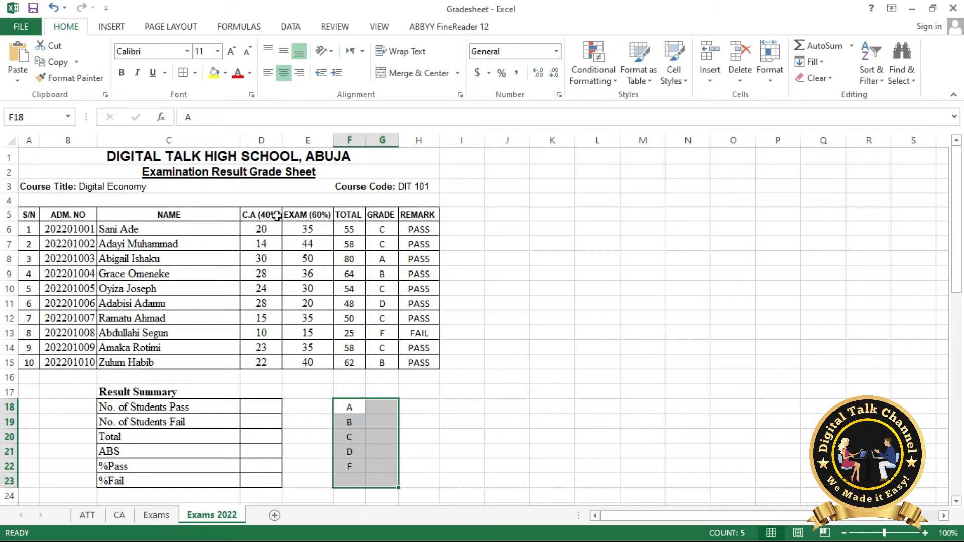
pyautogui.click(183, 74)
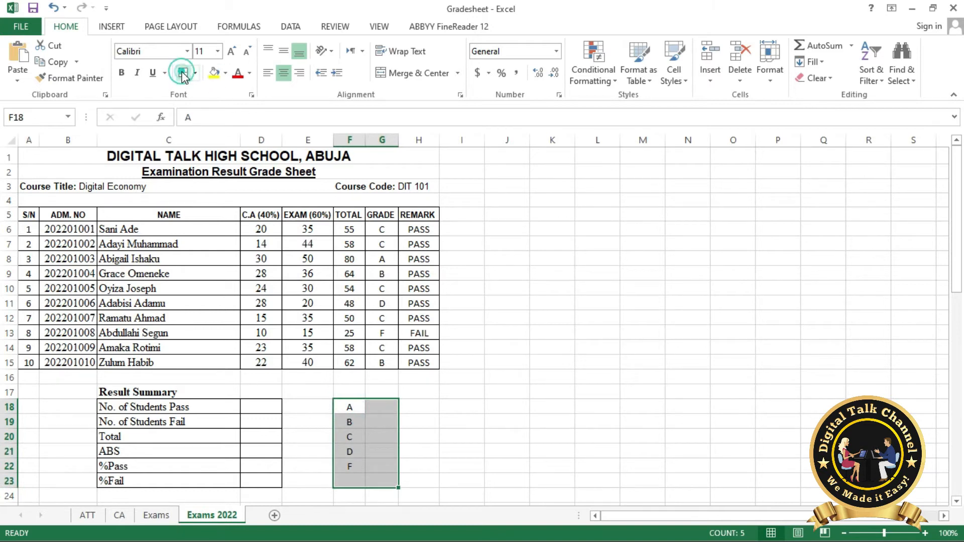
# Step: Enter the label "Total" in F23 below the grade labels and make it bold
pyautogui.click(352, 480)
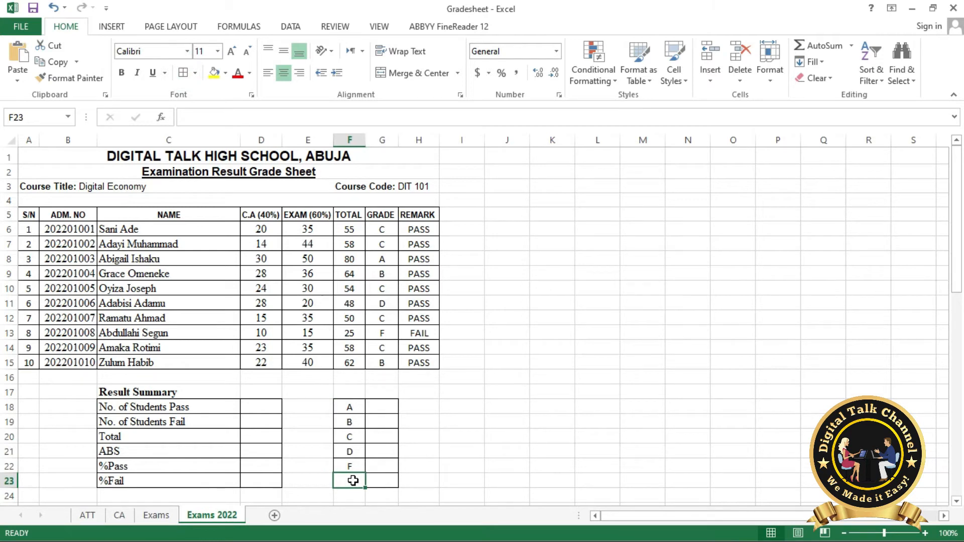
pyautogui.write('Total')
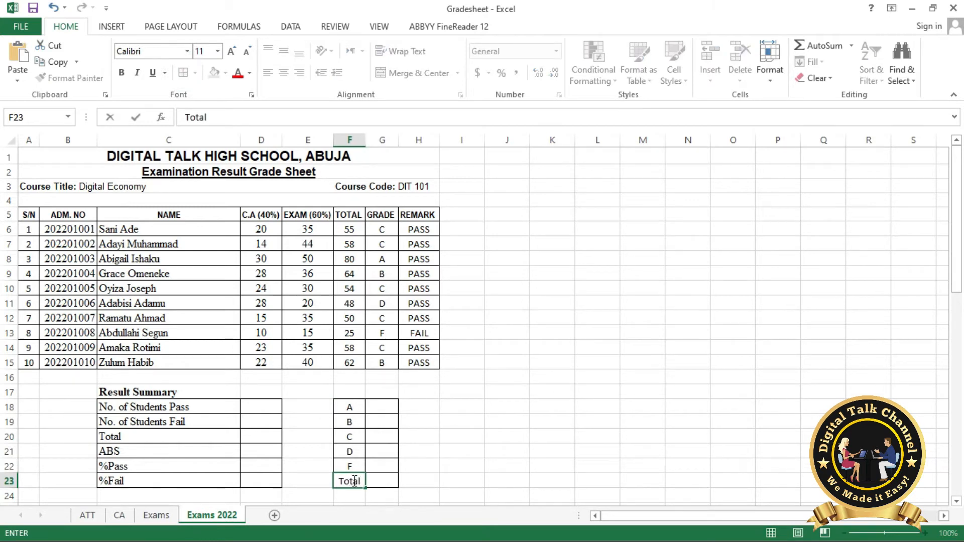
pyautogui.click(376, 482)
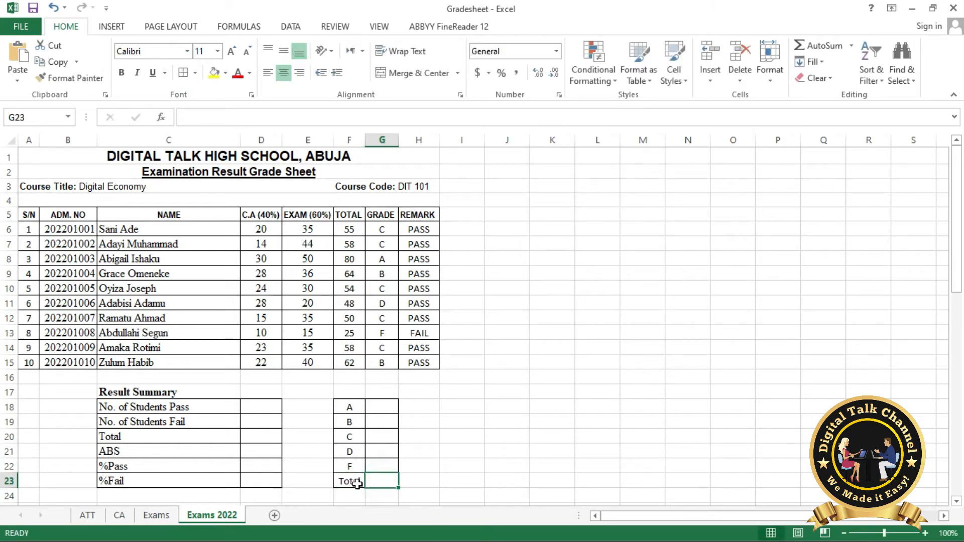
pyautogui.click(357, 483)
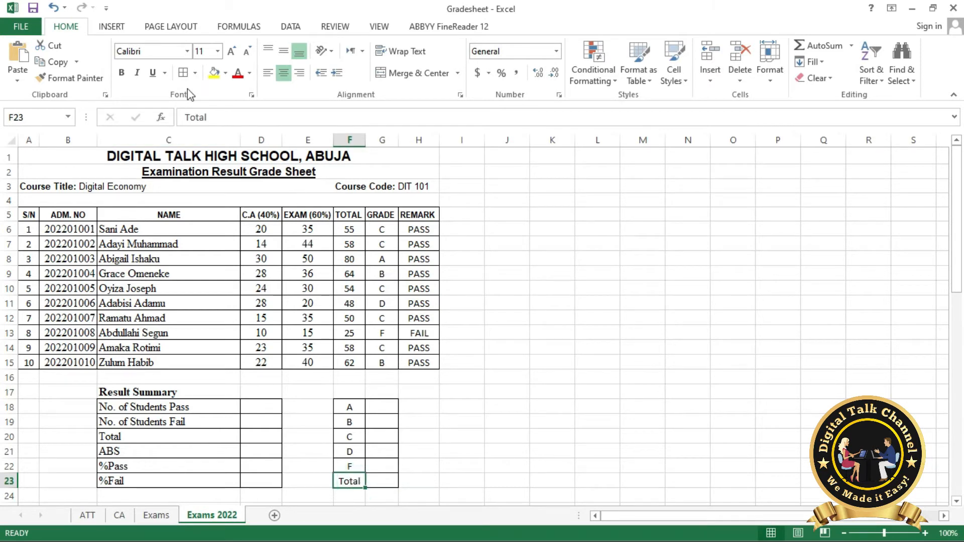
pyautogui.click(121, 73)
# Step: Count the students who passed in D18 with the formula =COUNTIF(H6:H15, "PASS")
pyautogui.click(217, 409)
pyautogui.click(258, 409)
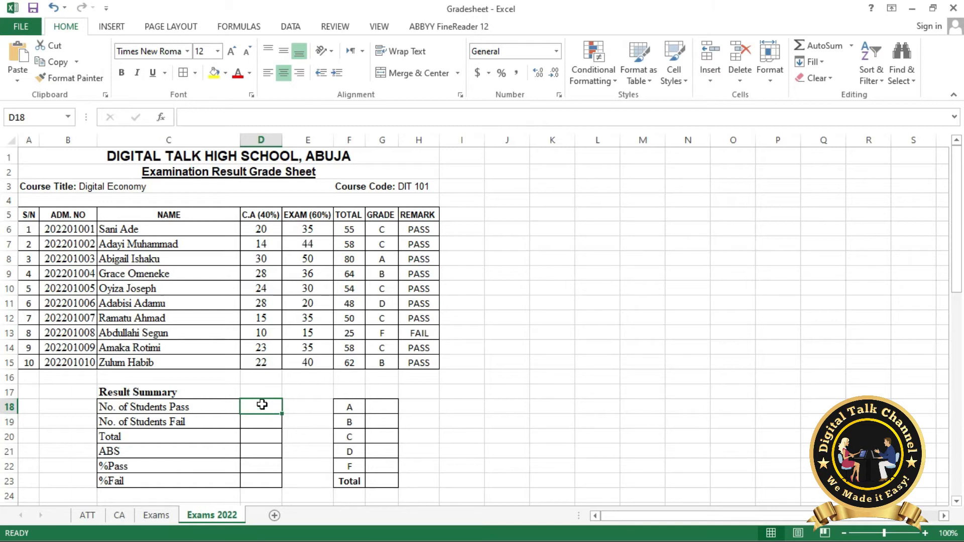
pyautogui.click(261, 405)
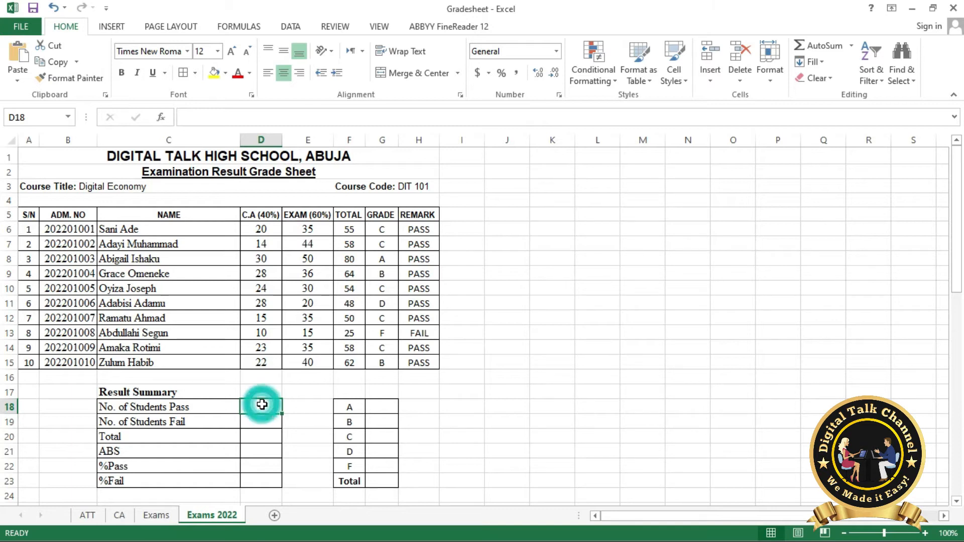
pyautogui.click(218, 117)
pyautogui.write('=')
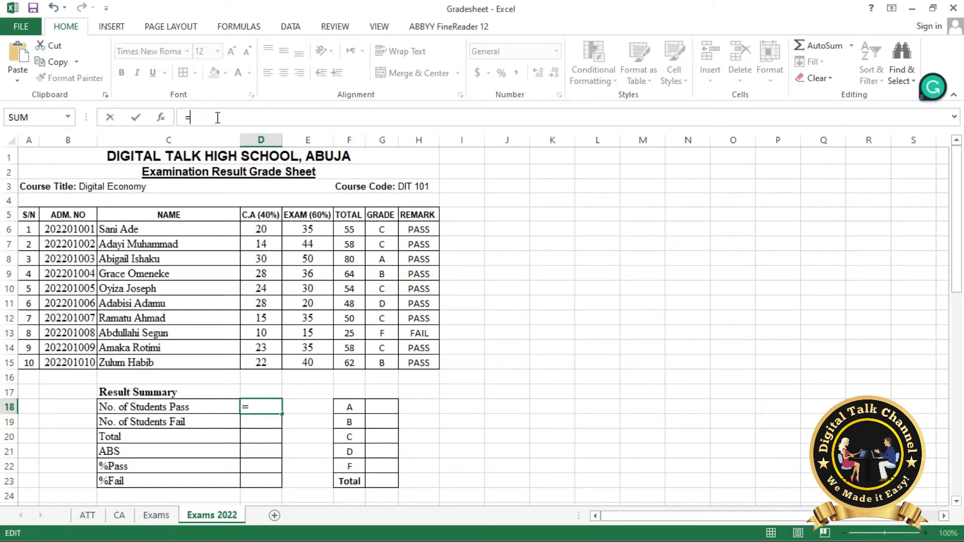
pyautogui.write('COUN')
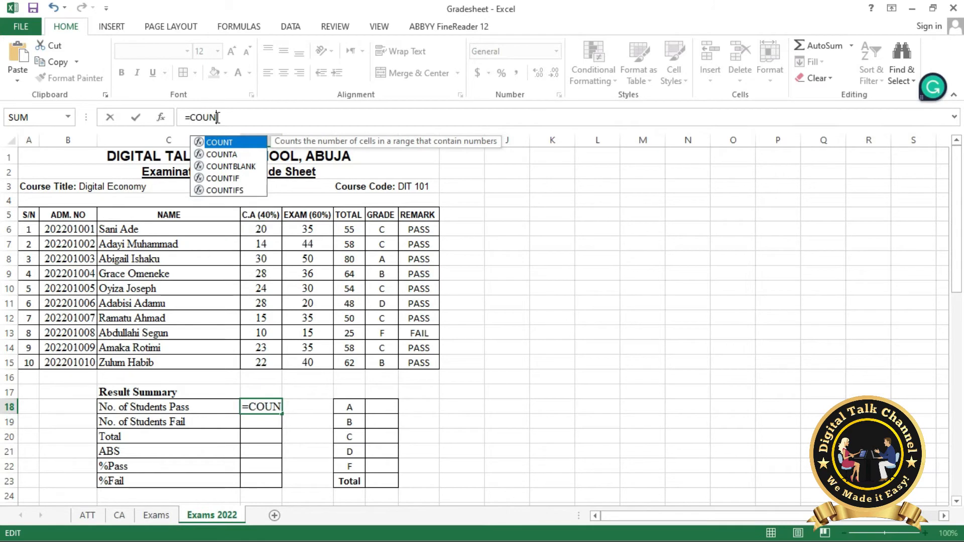
pyautogui.write('TIF(')
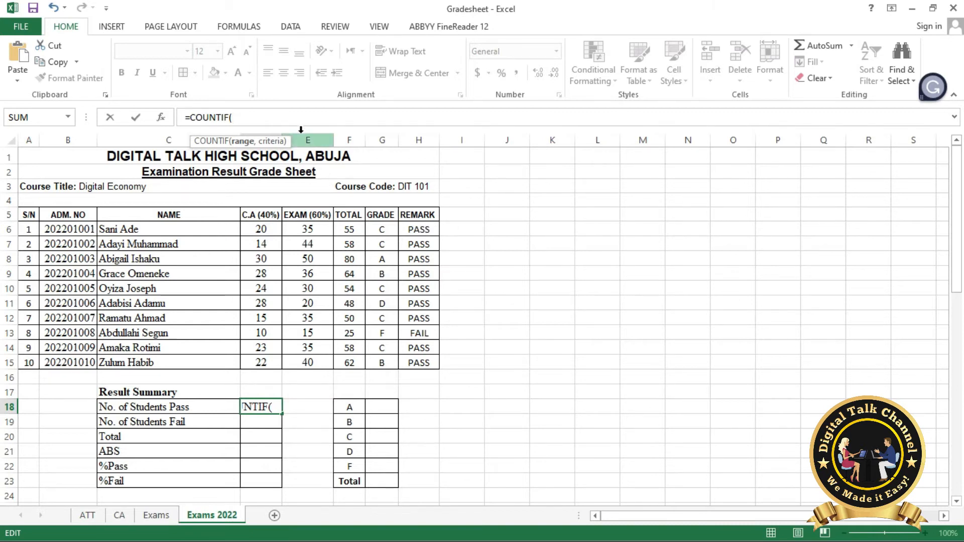
pyautogui.write('H6')
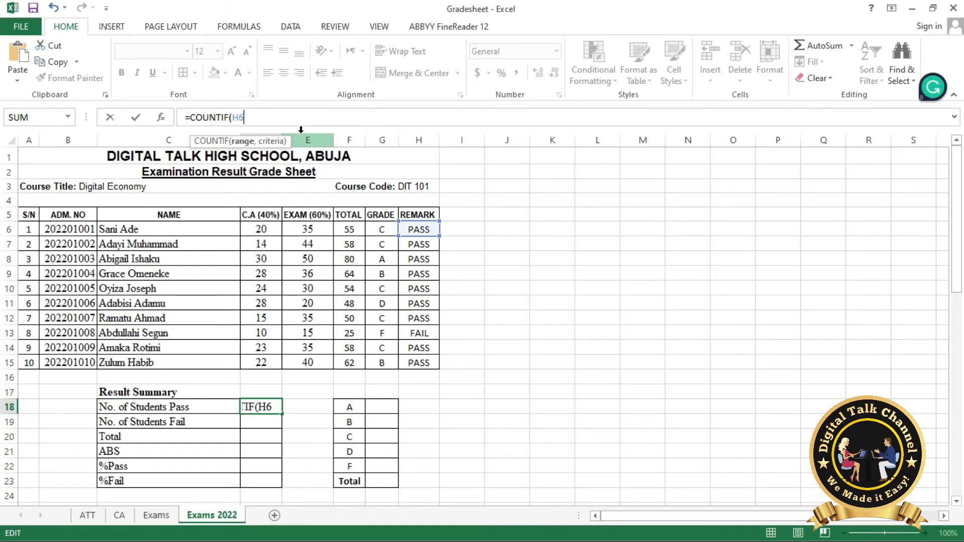
pyautogui.write(':H')
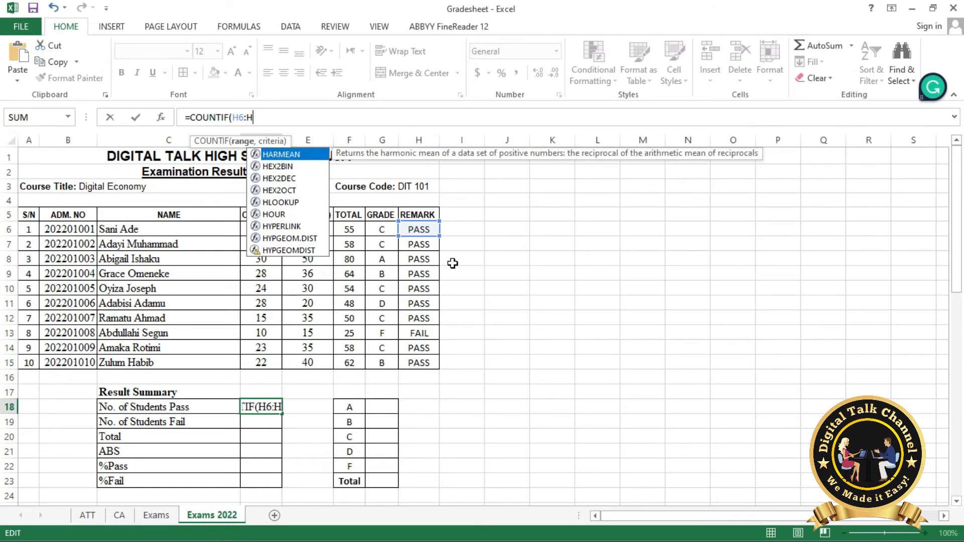
pyautogui.write('15, "PA')
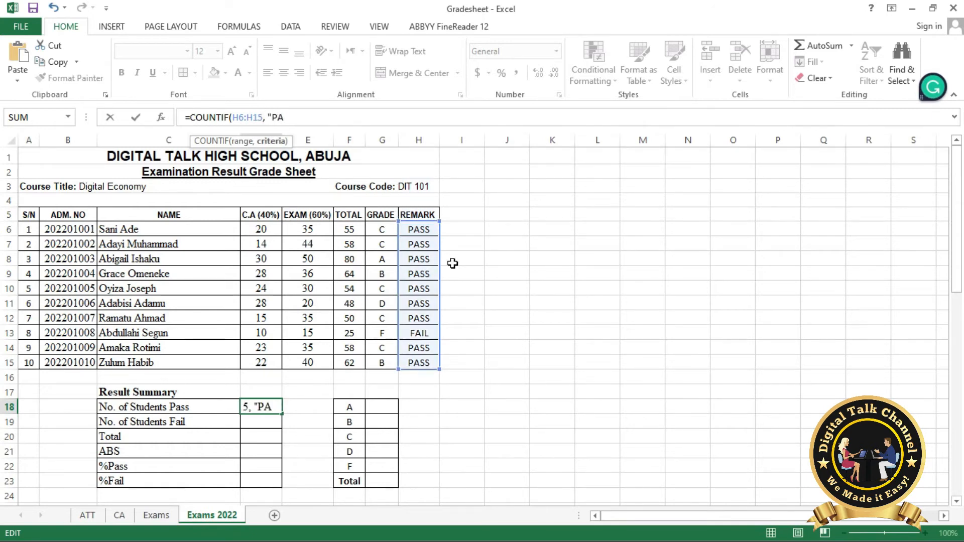
pyautogui.write('SS")')
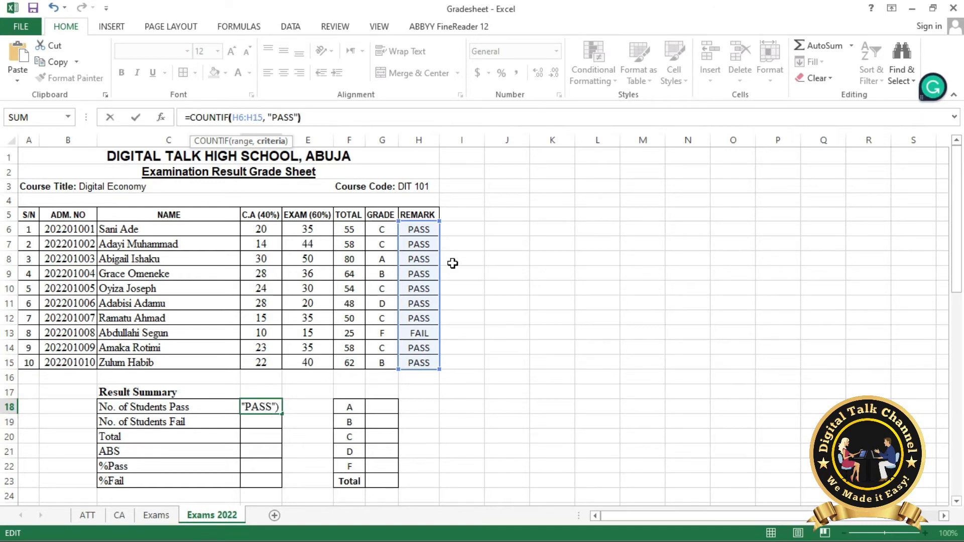
pyautogui.press('Return')
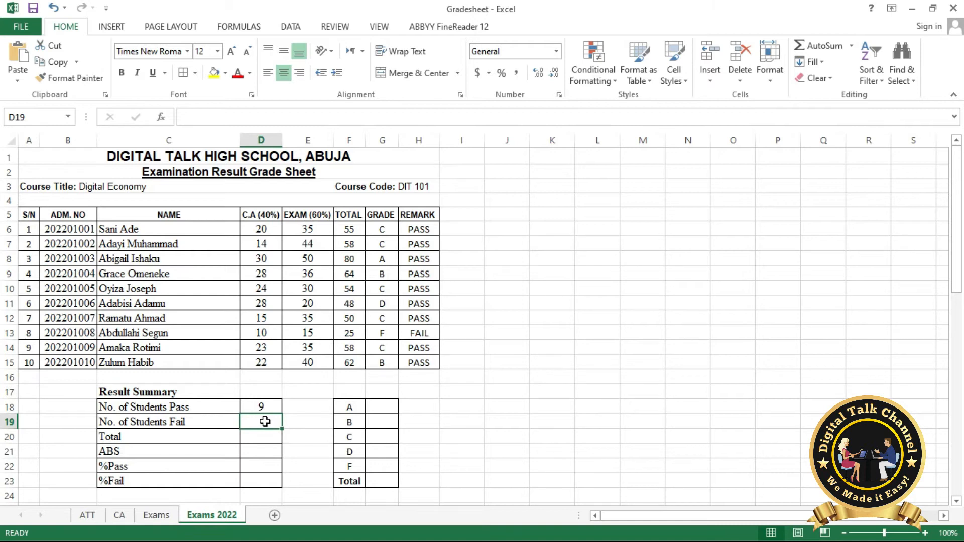
# Step: Count the students who failed in D19 with the formula =COUNTIF(H6:H15, "FAIL")
pyautogui.click(225, 116)
pyautogui.write('=COUNTIF(')
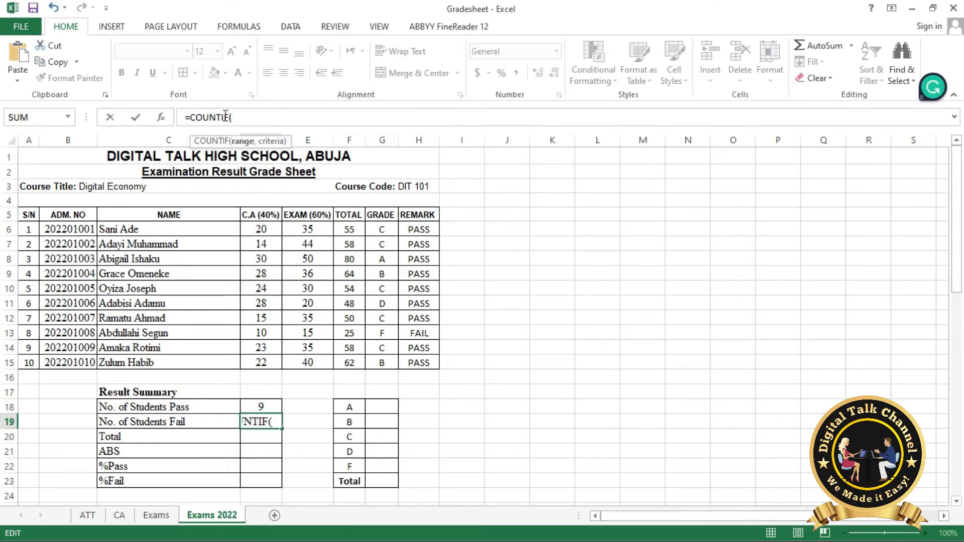
pyautogui.write('H')
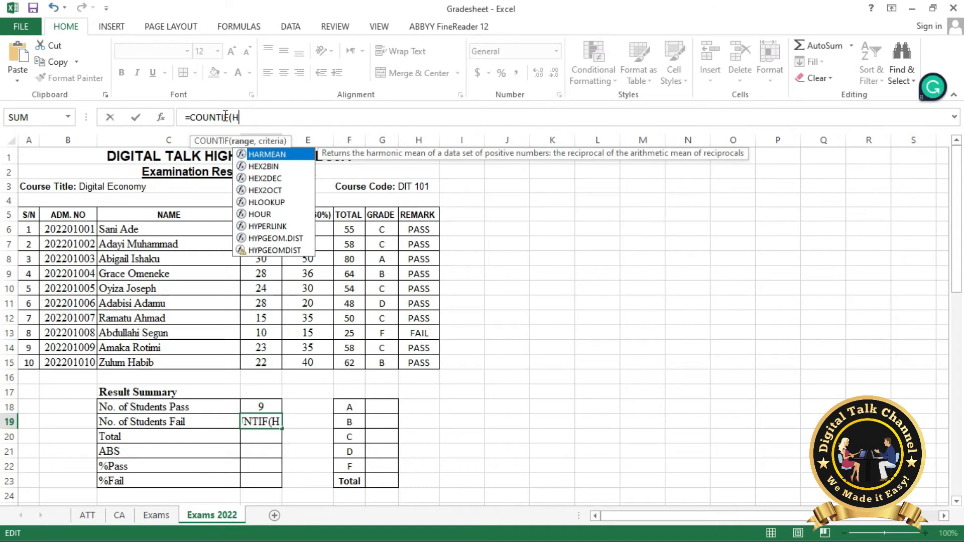
pyautogui.write('6:H15')
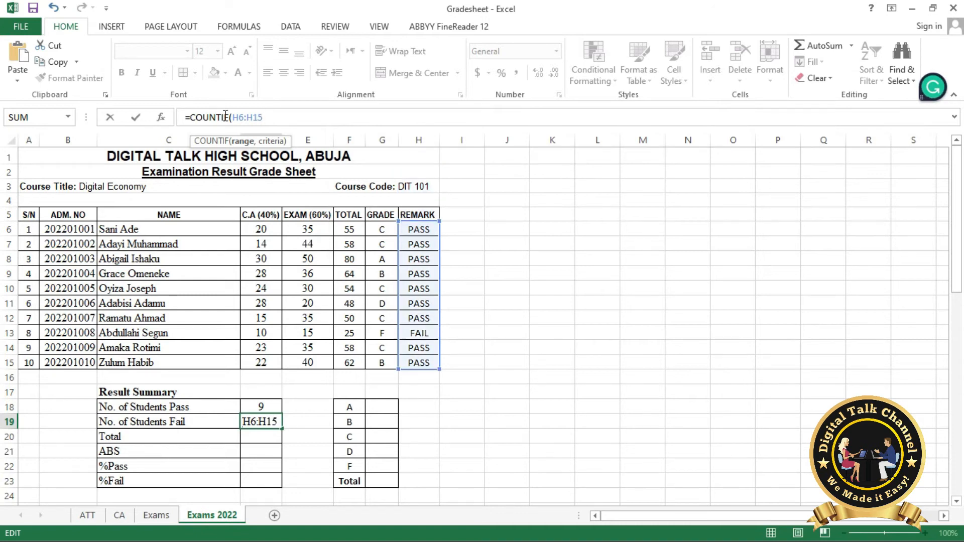
pyautogui.write(', "')
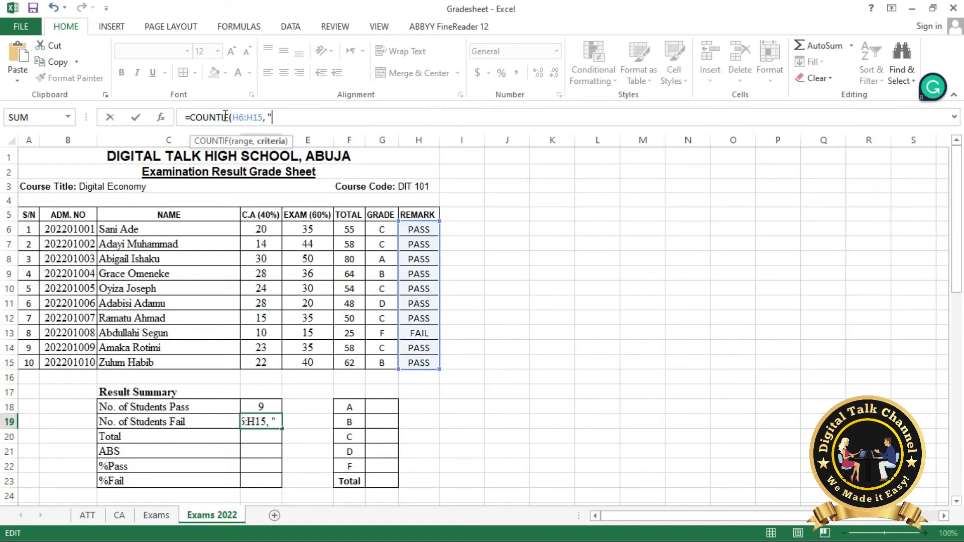
pyautogui.write('FAIL')
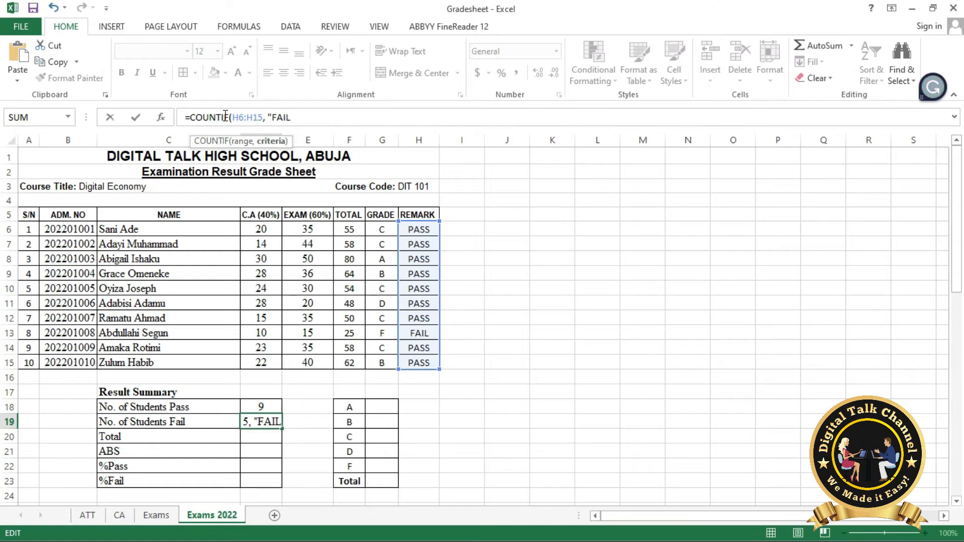
pyautogui.write('")')
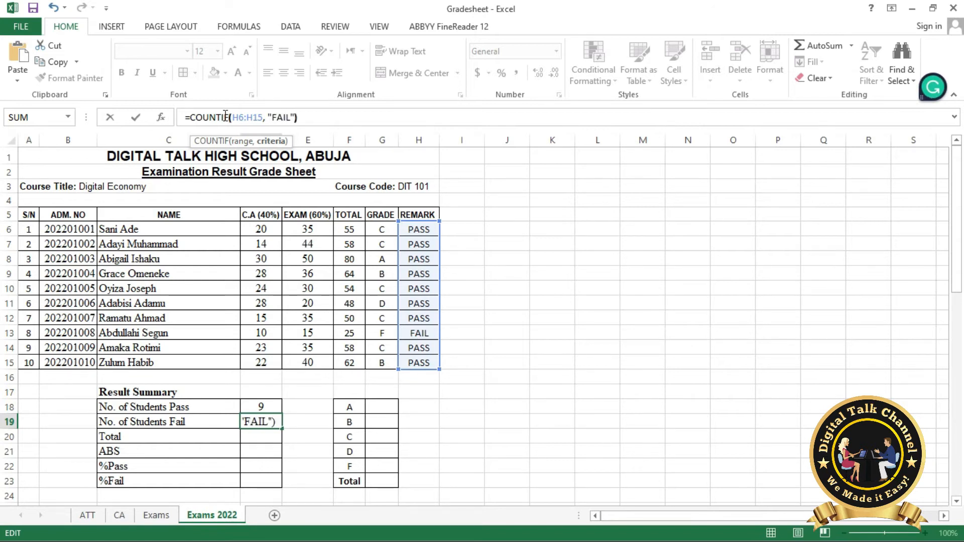
pyautogui.press('Return')
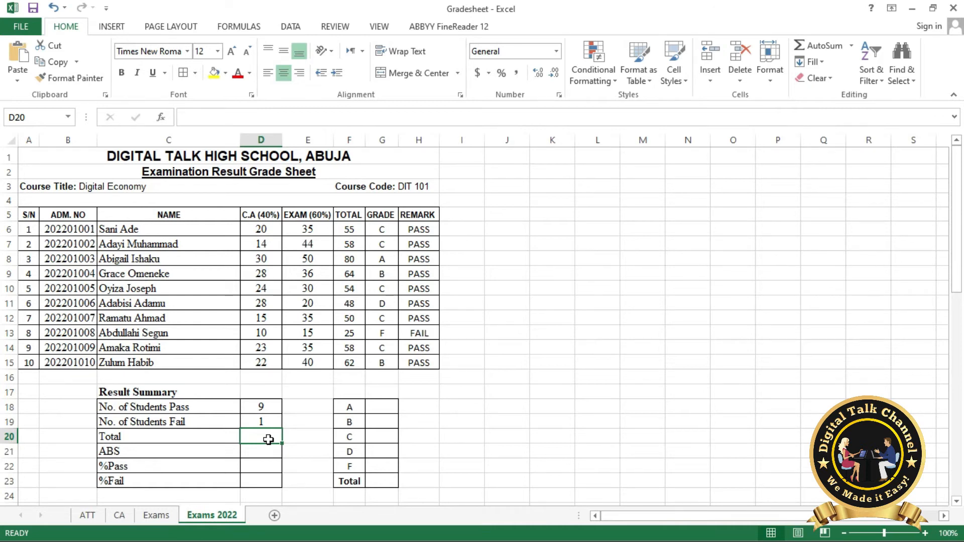
# Step: Total the passed and failed students in D20 with the formula =SUM(D18:D19)
pyautogui.press('Up')
pyautogui.press('Down')
pyautogui.click(207, 115)
pyautogui.write('=SUM')
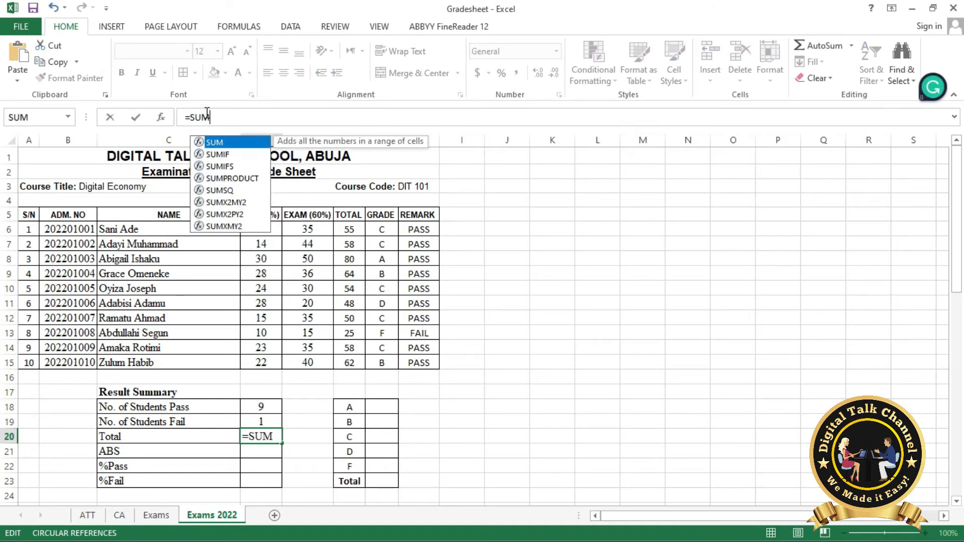
pyautogui.write('(')
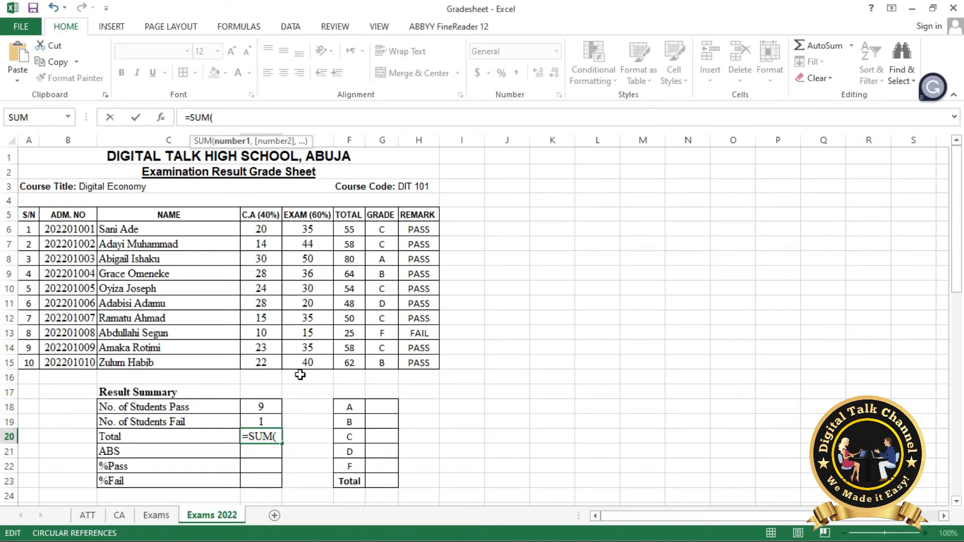
pyautogui.write('D18')
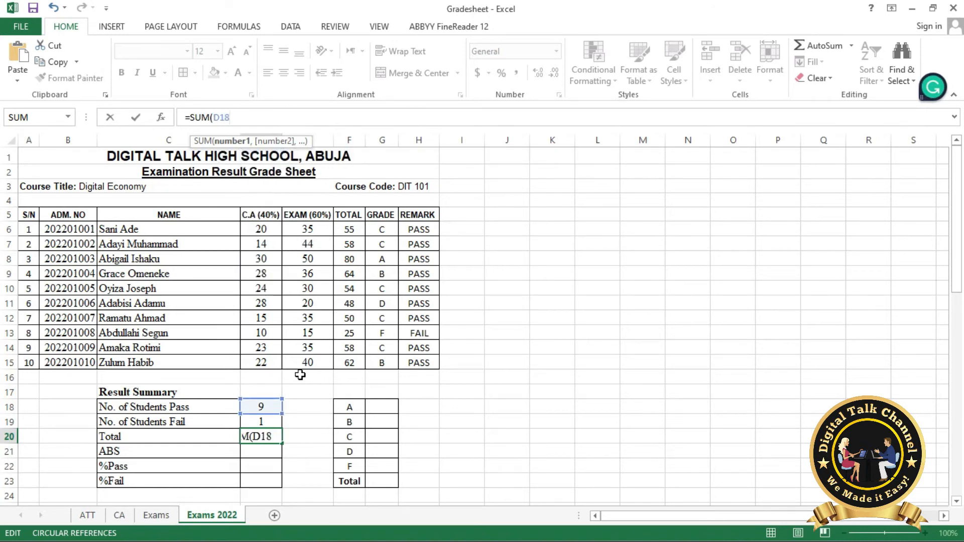
pyautogui.write(':D')
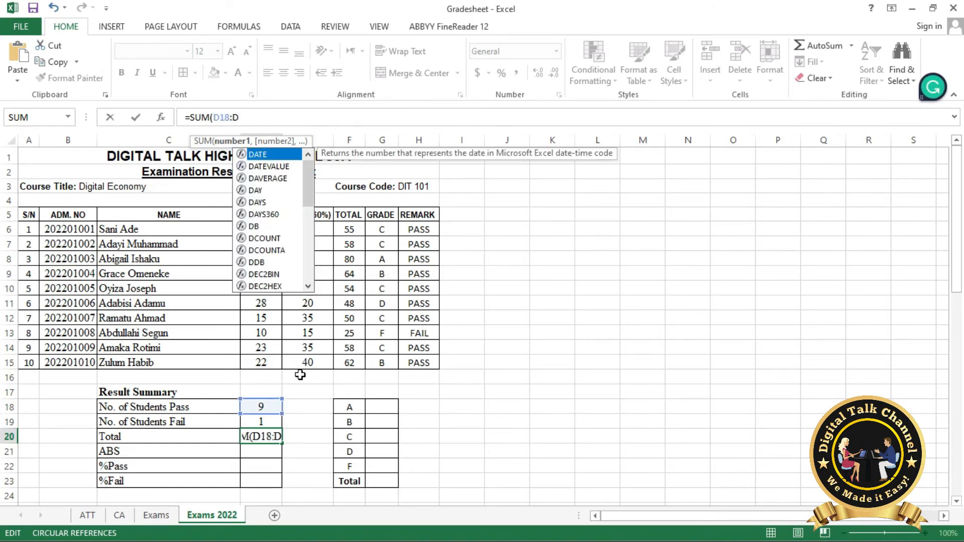
pyautogui.write('19')
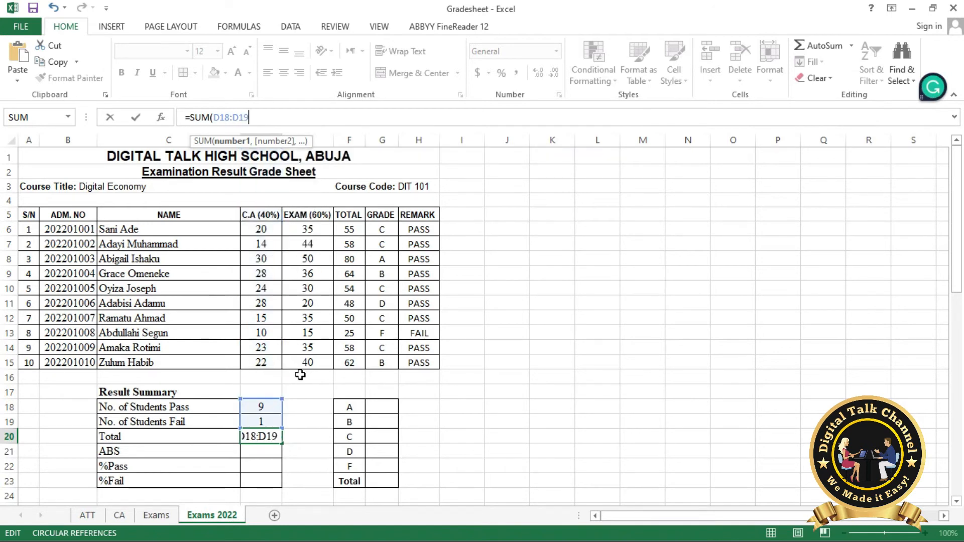
pyautogui.press('Return')
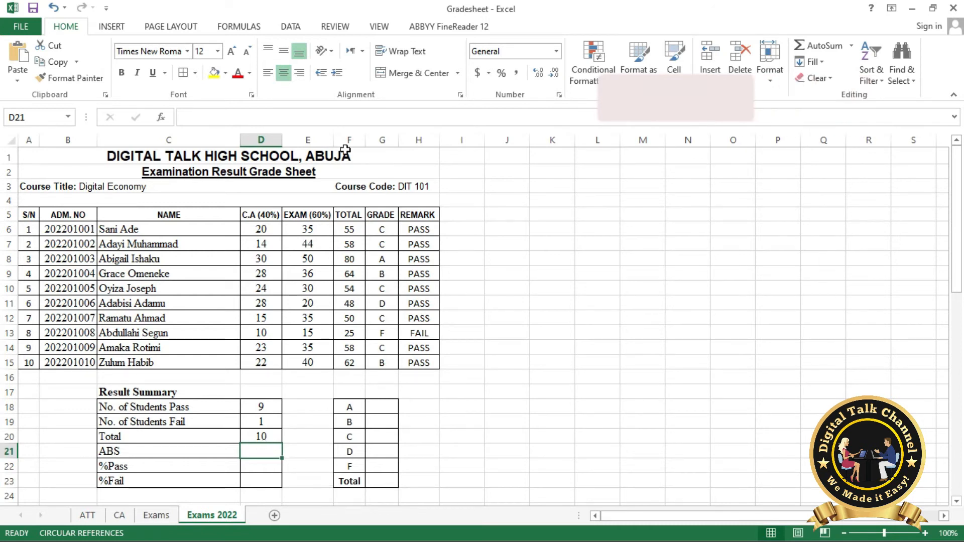
# Step: Count the absent students in D21 with the formula =COUNTIF(H6:H15, "ABS")
pyautogui.click(302, 121)
pyautogui.write('=')
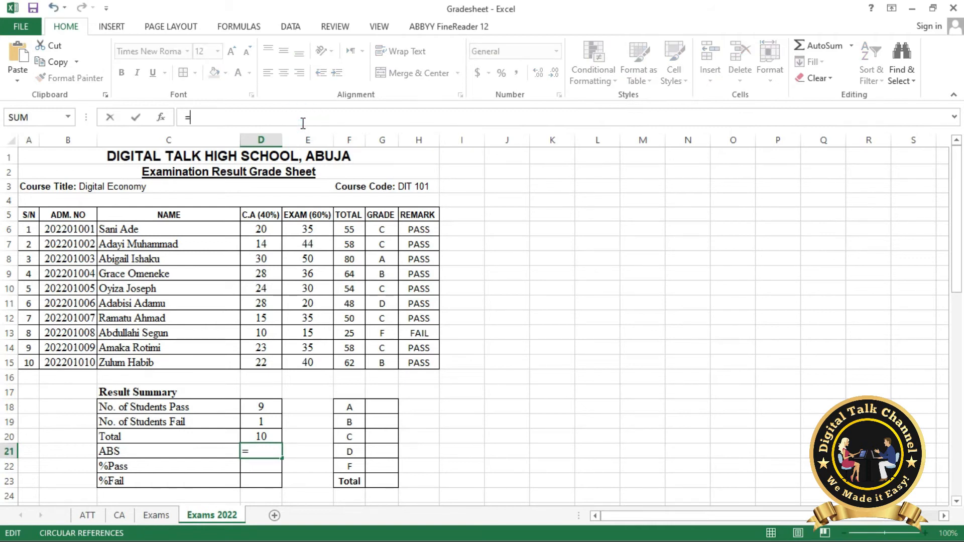
pyautogui.write('COUNT')
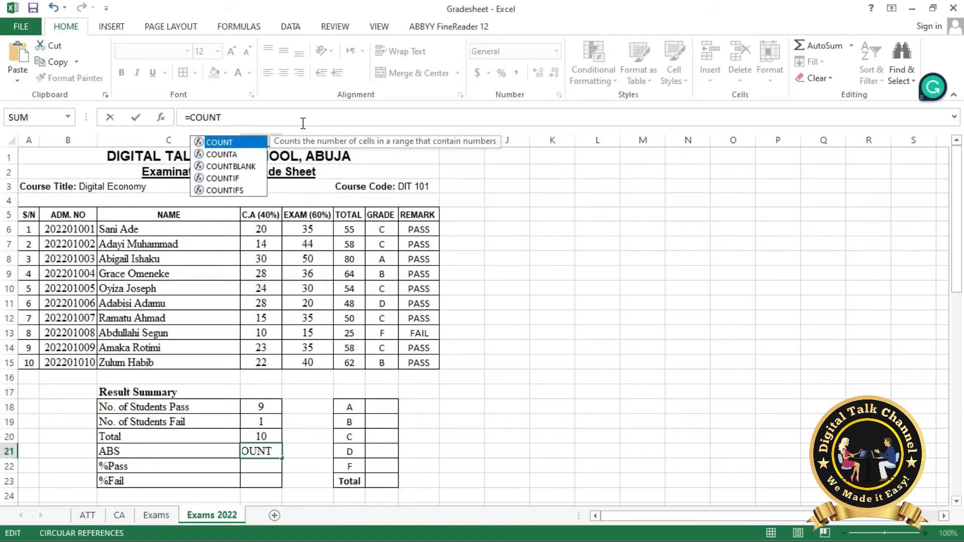
pyautogui.write('IF(')
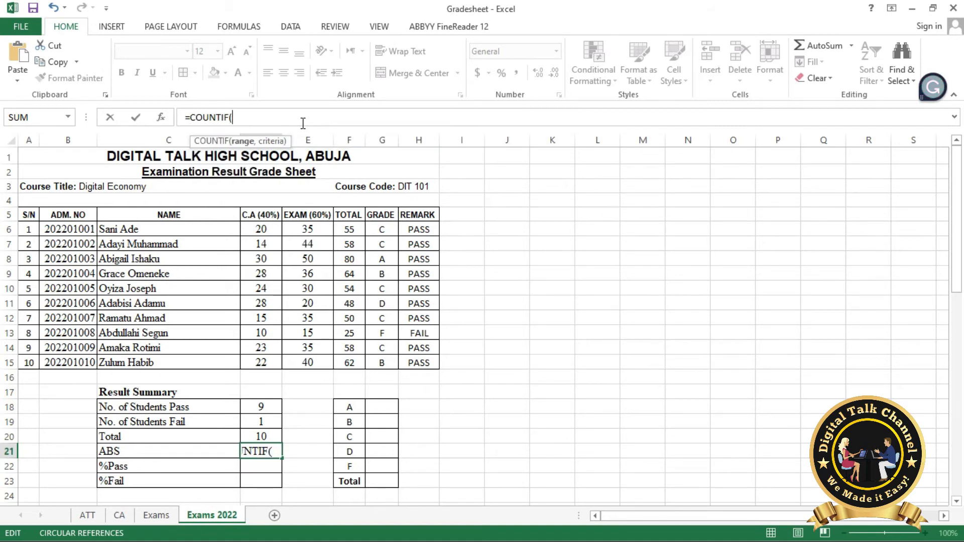
pyautogui.write('H')
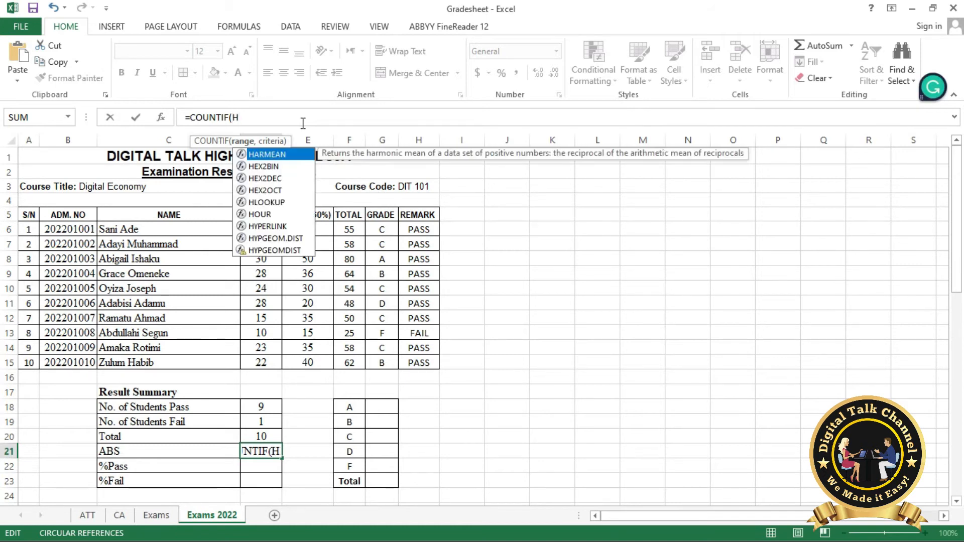
pyautogui.write('6:')
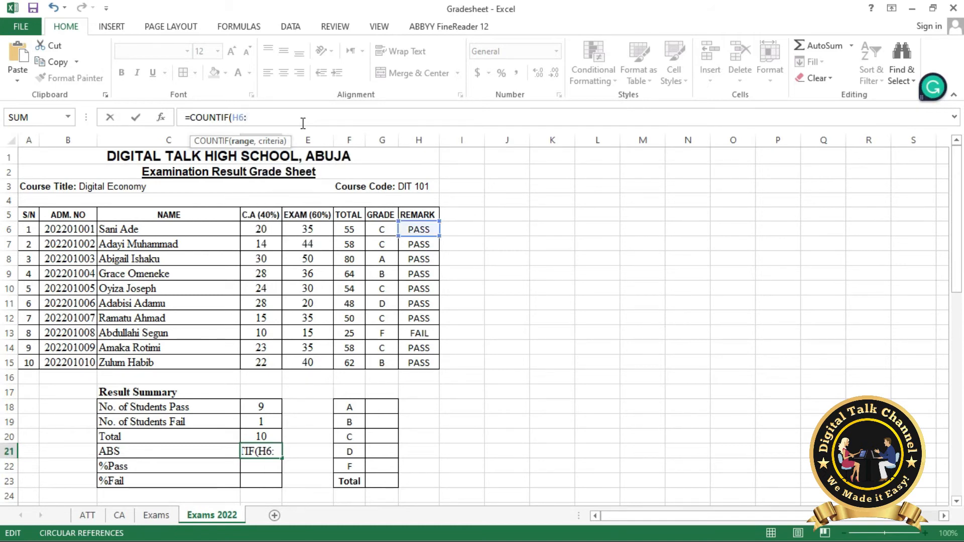
pyautogui.write('H')
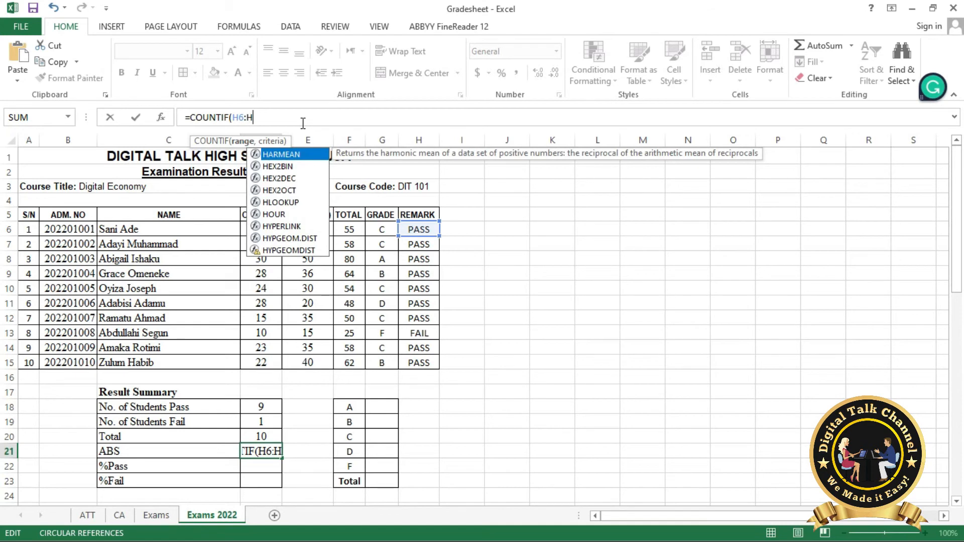
pyautogui.write('15,')
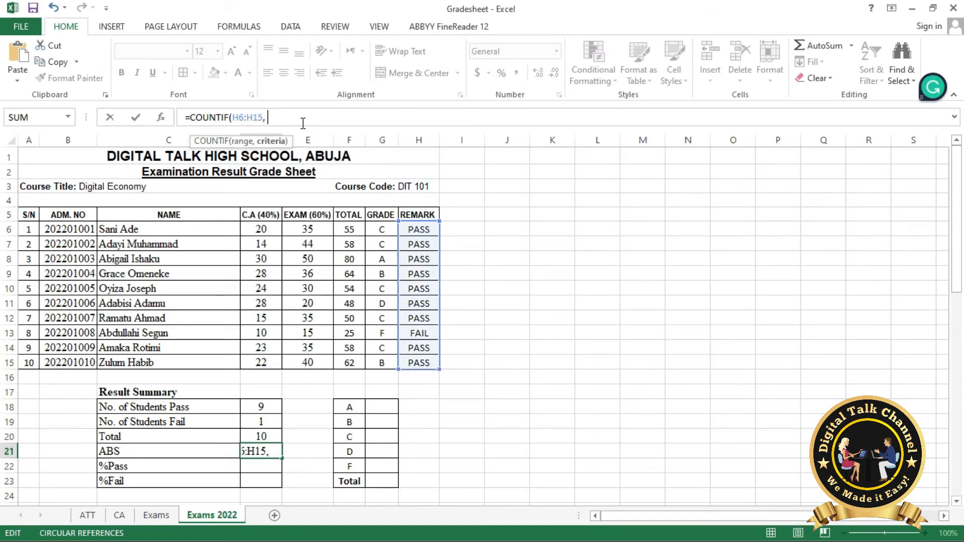
pyautogui.write(' "ABS")')
pyautogui.press('Return')
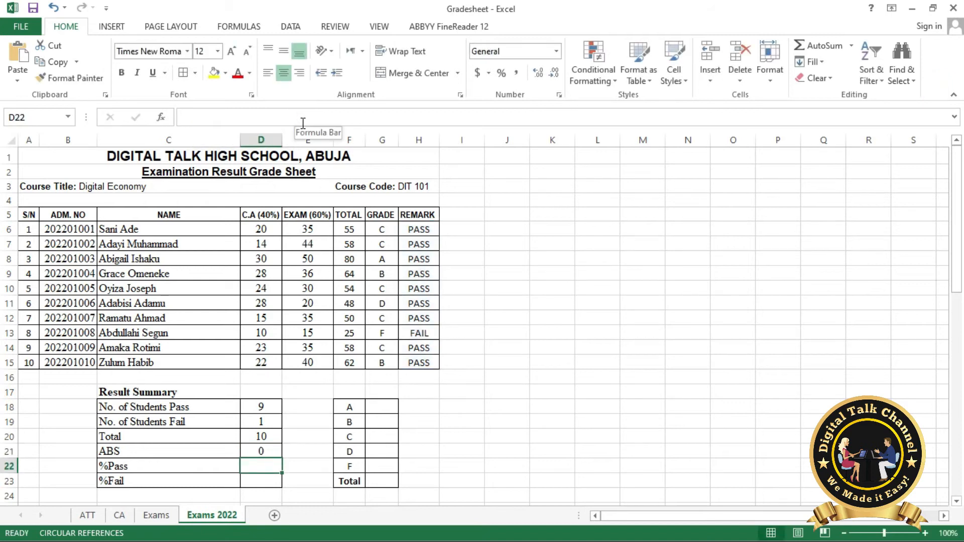
pyautogui.click(204, 115)
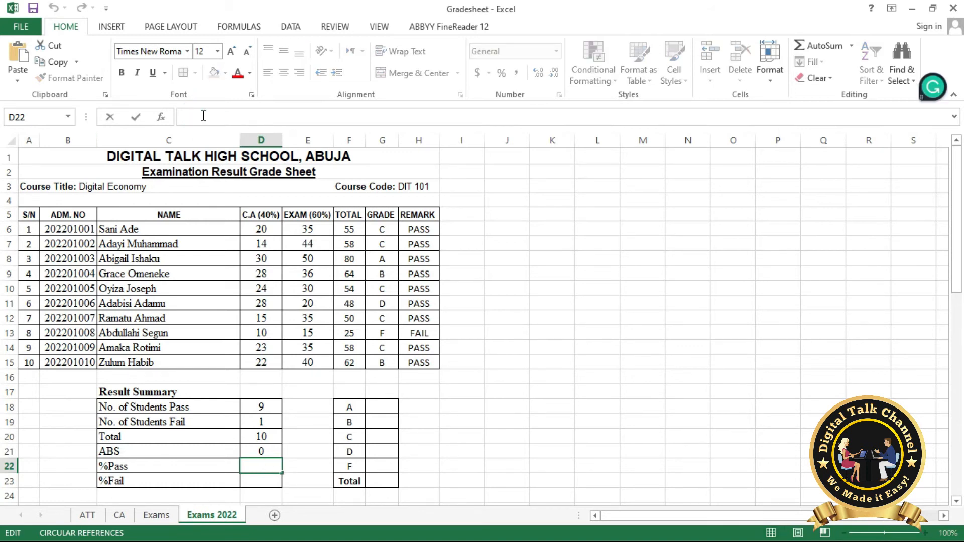
pyautogui.write('=(')
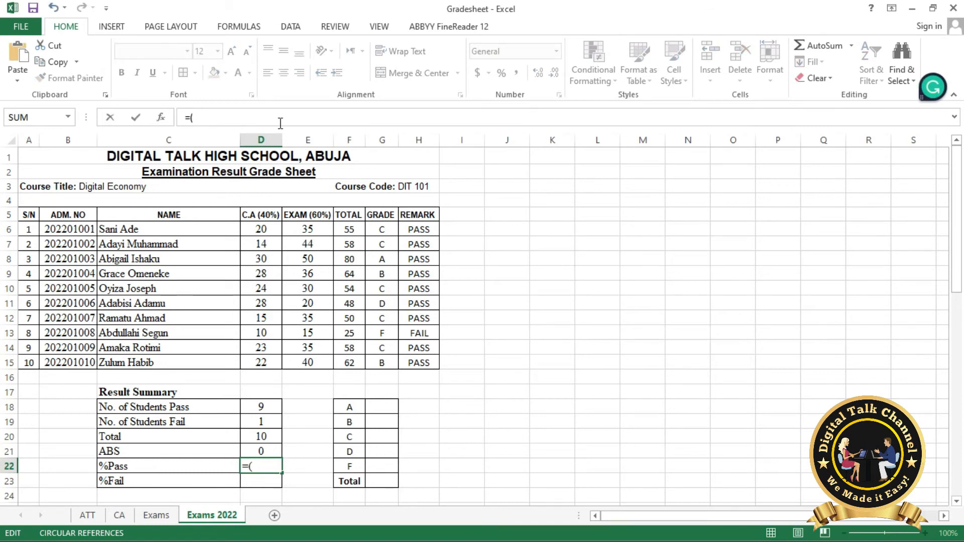
pyautogui.press('Escape')
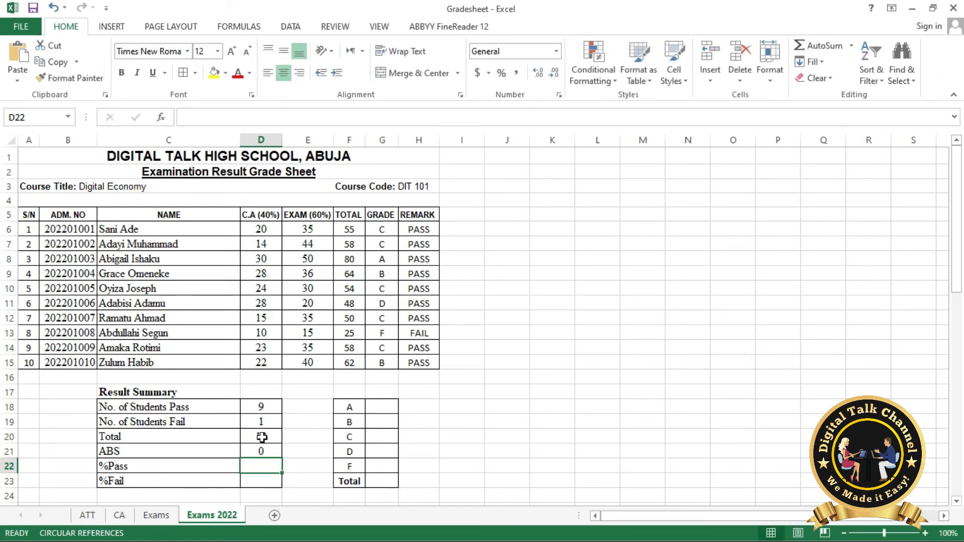
# Step: Calculate the percentage of students who passed in D22 with the formula =(D18/D20)*100
pyautogui.click(260, 467)
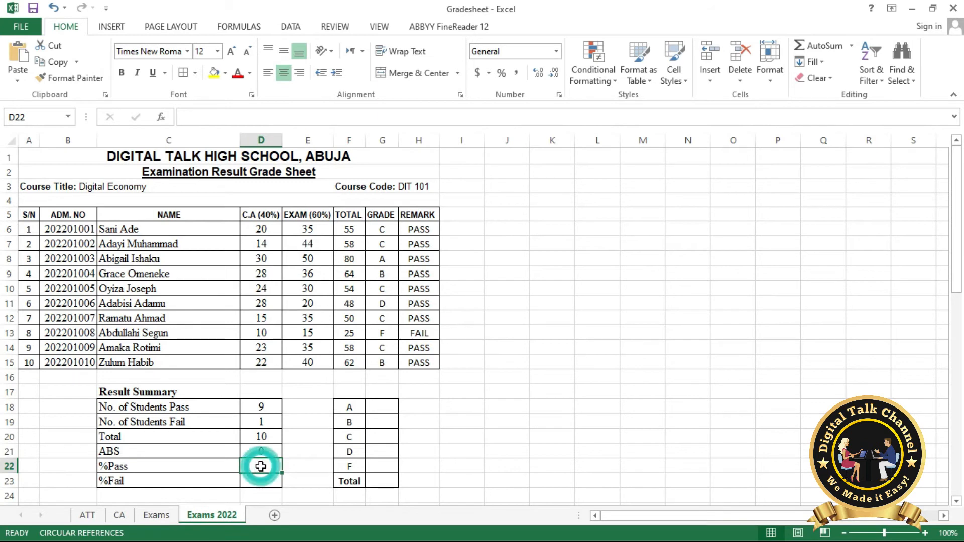
pyautogui.click(190, 116)
pyautogui.write('=')
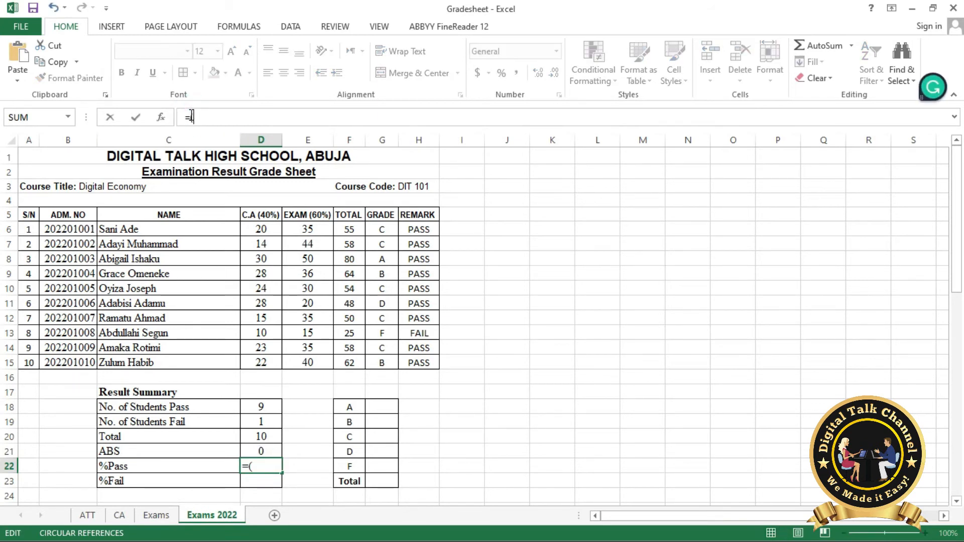
pyautogui.write('(')
pyautogui.click(222, 115)
pyautogui.write('D18')
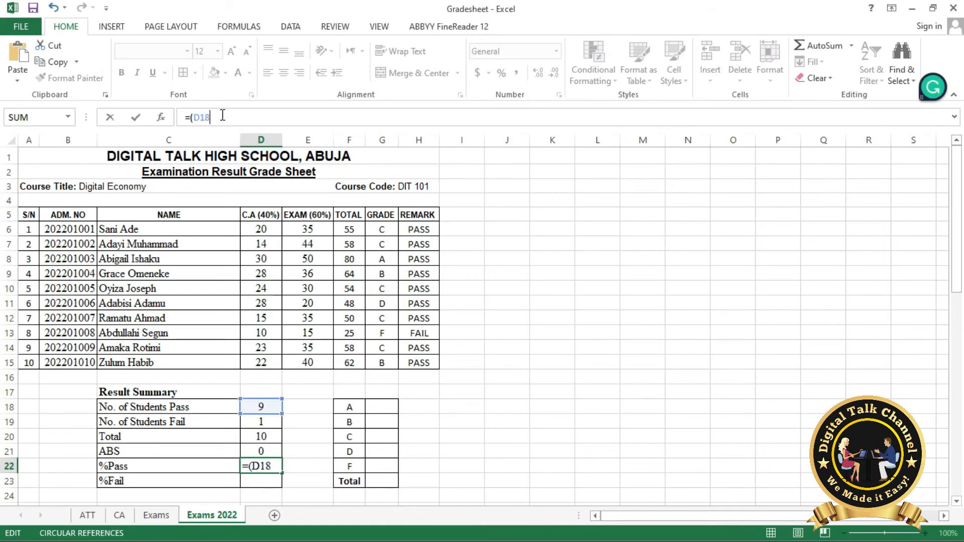
pyautogui.write('/D')
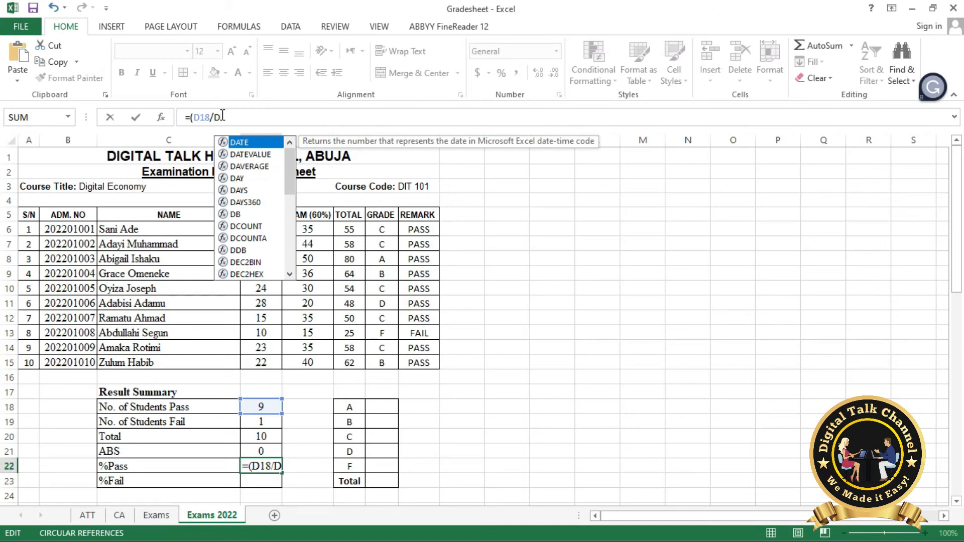
pyautogui.write('20')
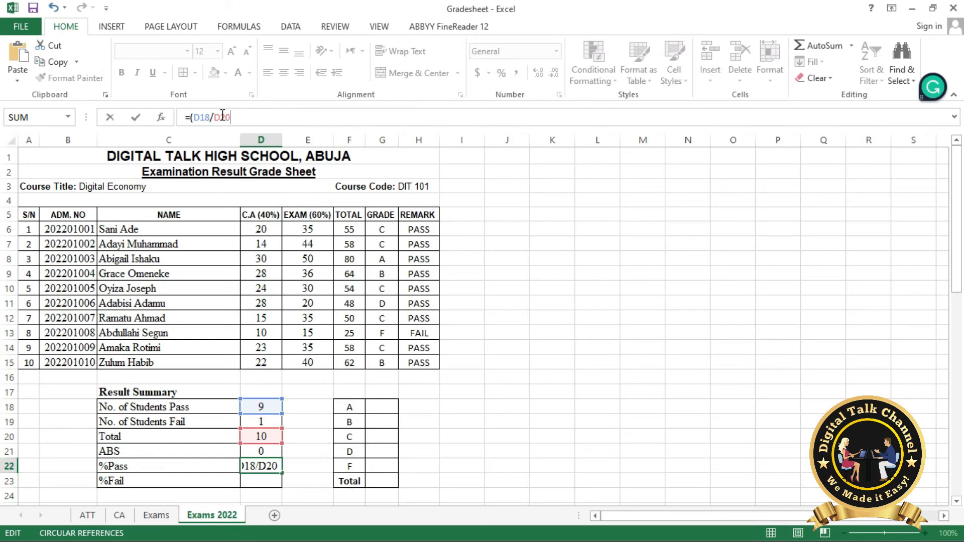
pyautogui.write(')*100')
pyautogui.press('Return')
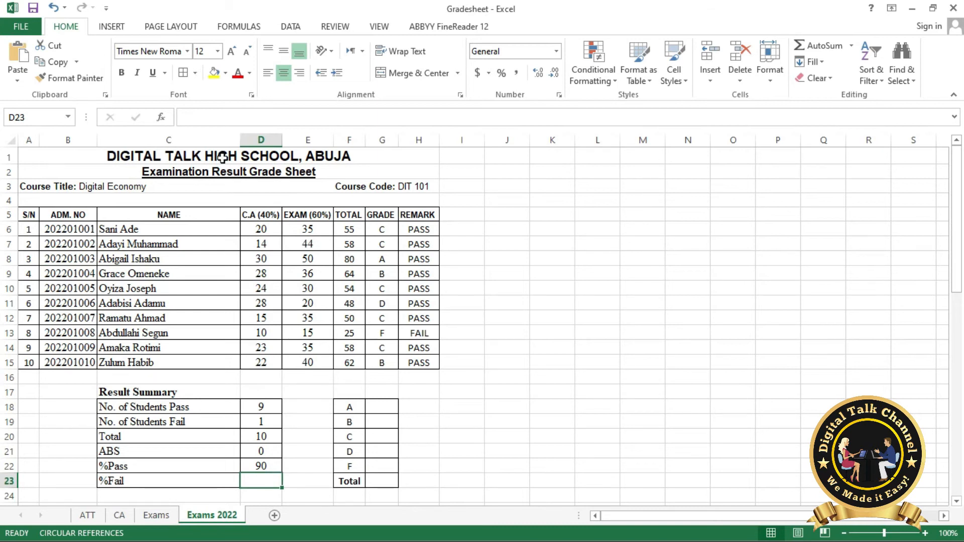
# Step: Calculate the percentage of students who failed in D23 with the formula =(D19/D20)*100
pyautogui.click(220, 119)
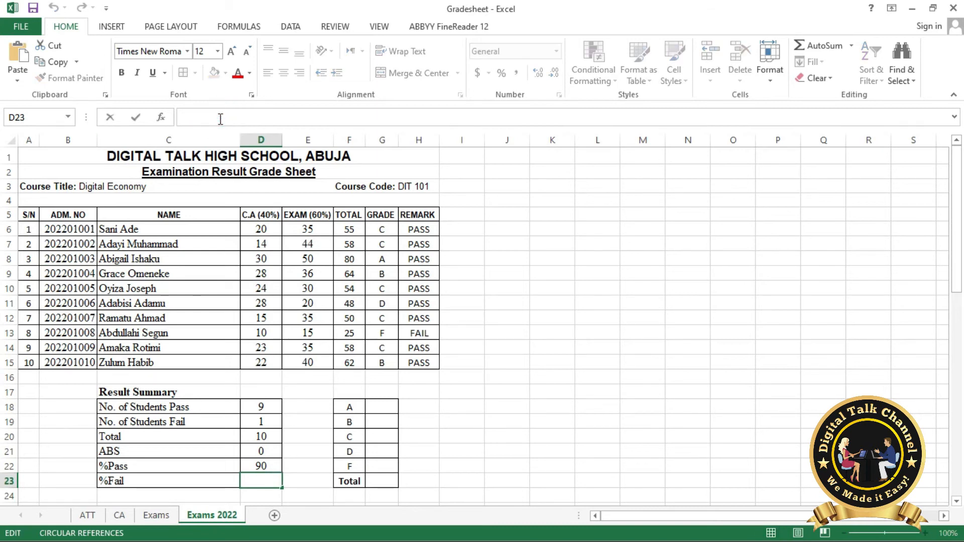
pyautogui.write('=')
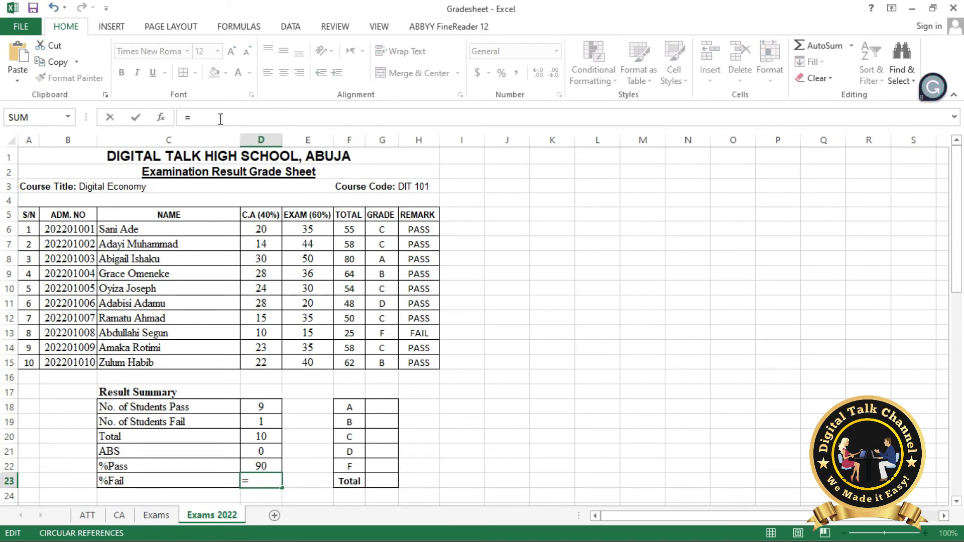
pyautogui.write('(')
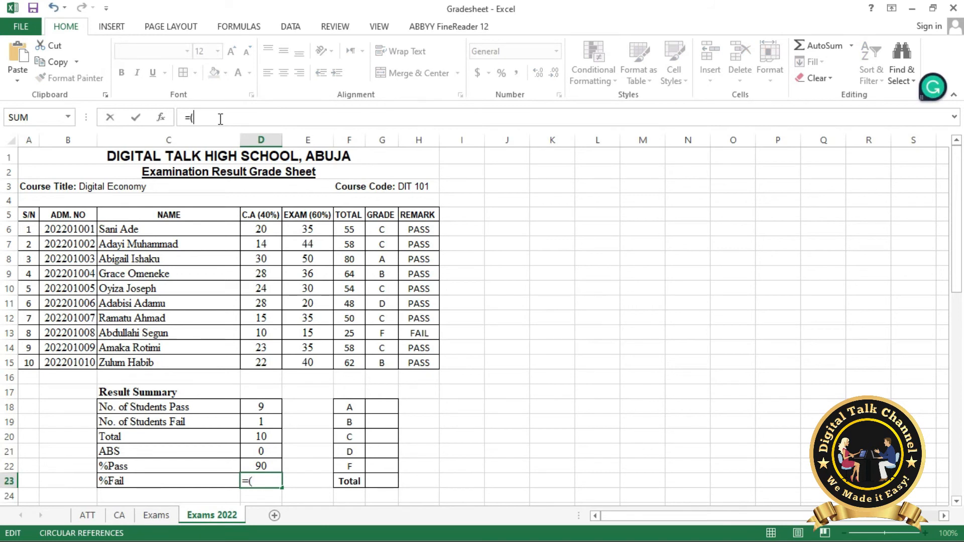
pyautogui.write('D')
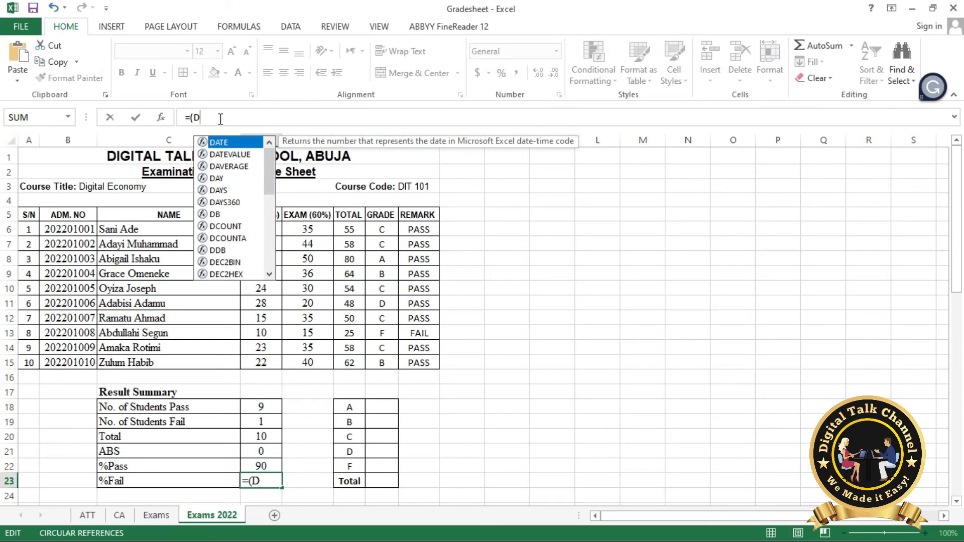
pyautogui.write('19')
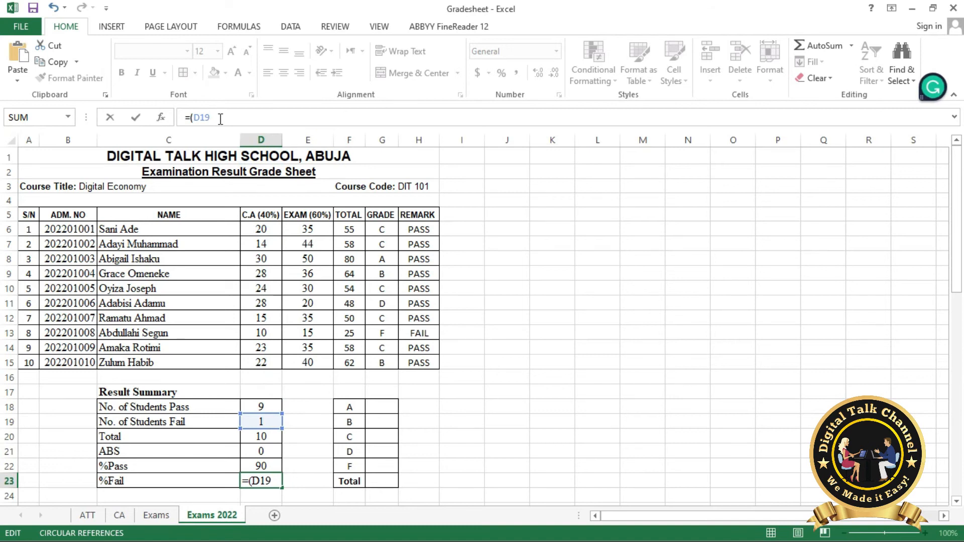
pyautogui.write('/D20')
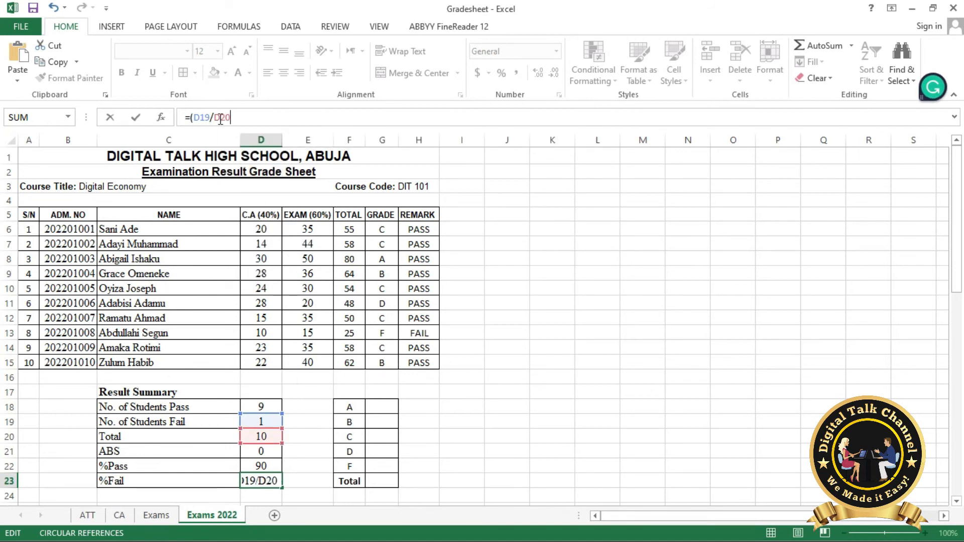
pyautogui.write(')*100')
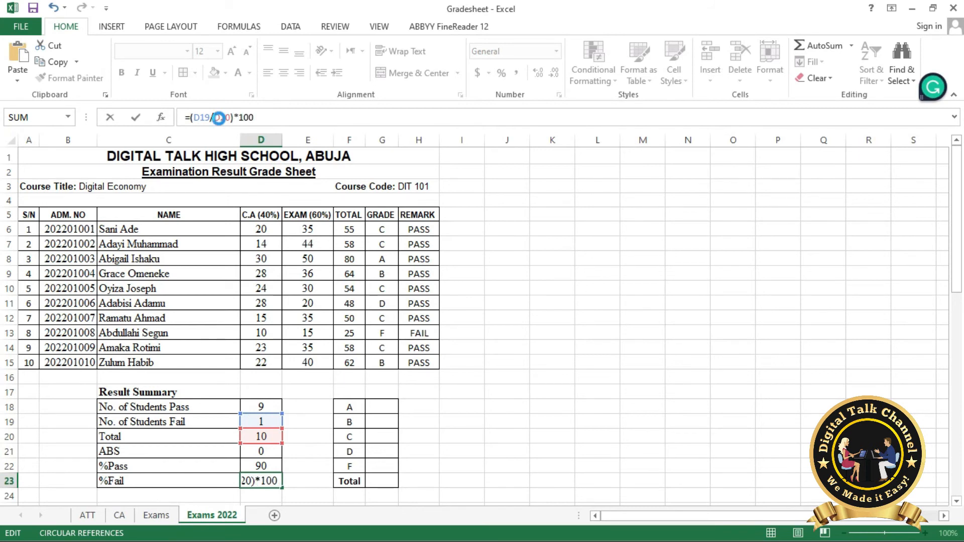
pyautogui.press('Return')
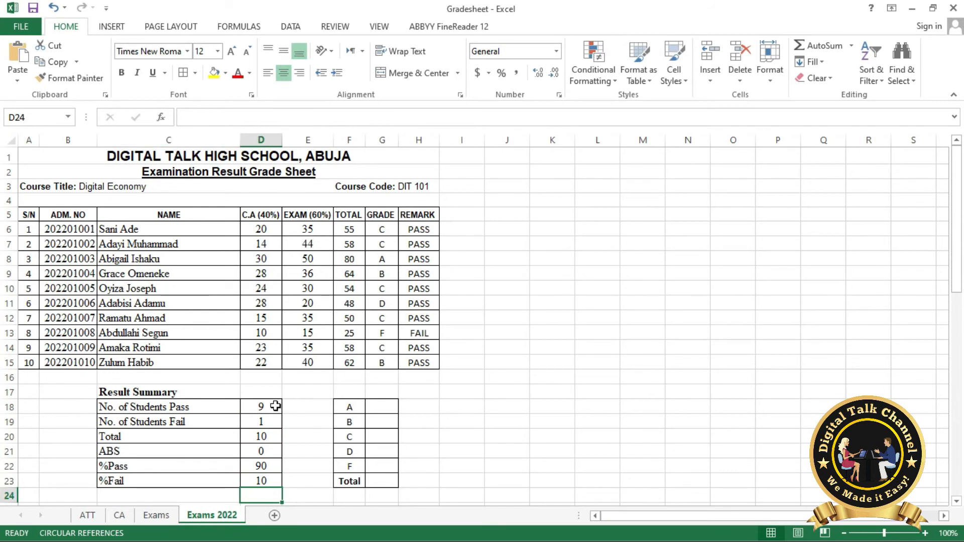
pyautogui.moveTo(262, 406)
pyautogui.mouseDown()
pyautogui.moveTo(263, 467)
pyautogui.moveTo(261, 423)
pyautogui.mouseUp()
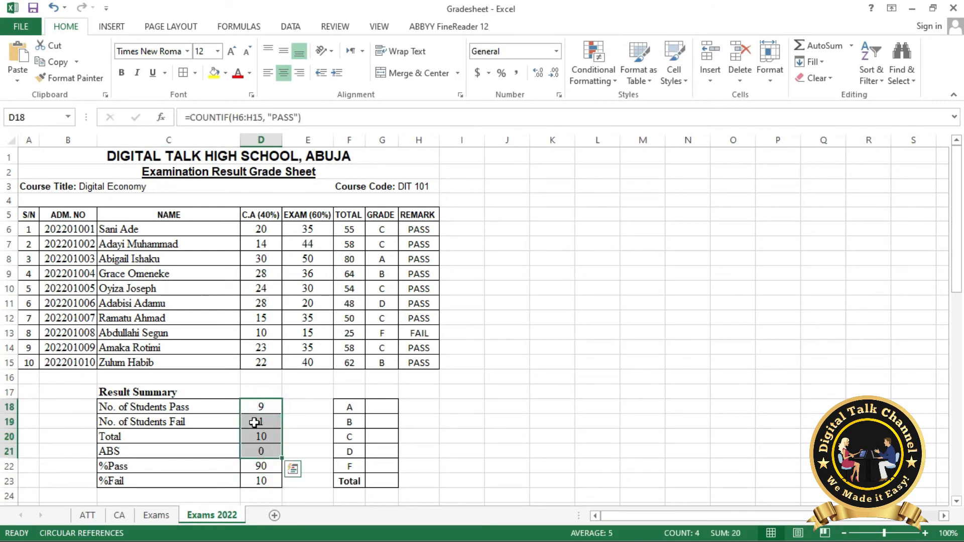
pyautogui.click(261, 422)
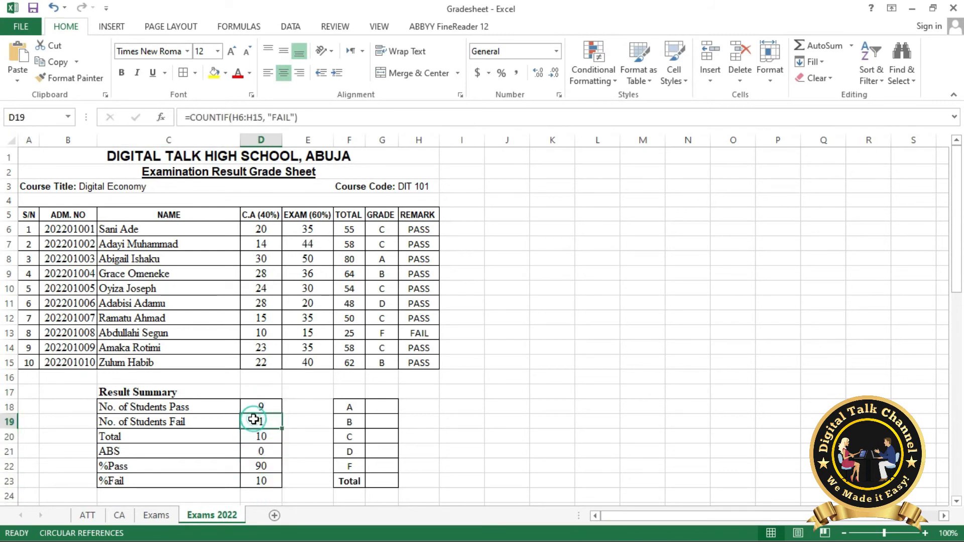
pyautogui.click(336, 285)
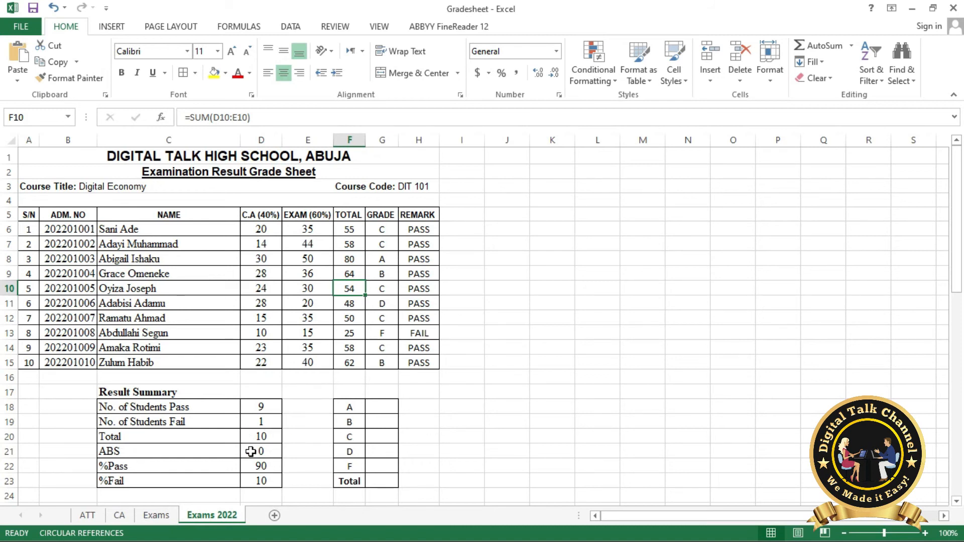
# Step: Count the A grades in G18 with the formula =COUNTIF(G6:G15, "A")
pyautogui.click(392, 405)
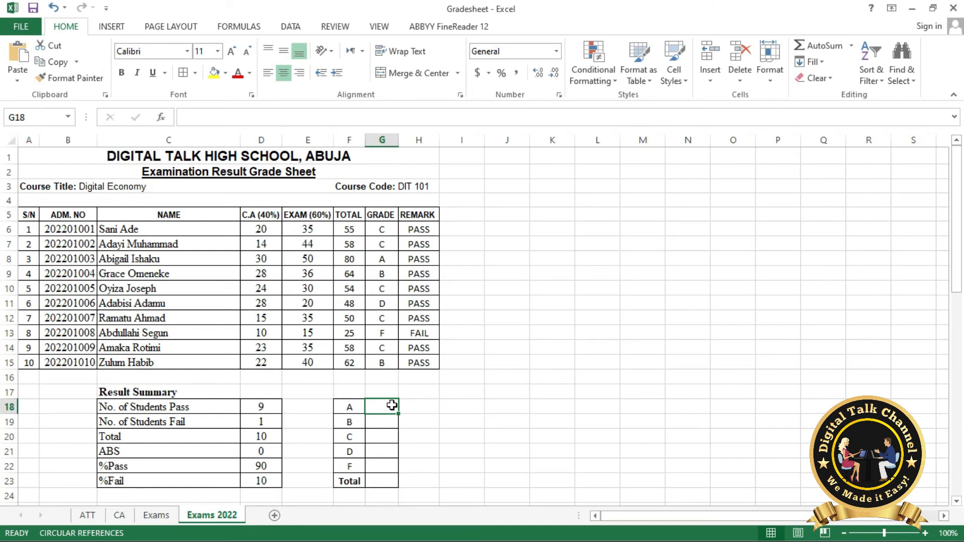
pyautogui.click(284, 114)
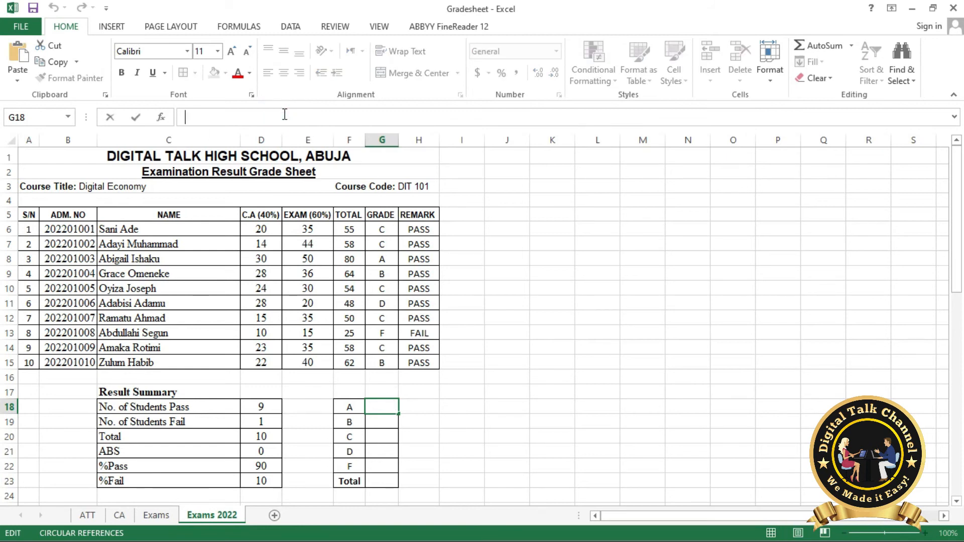
pyautogui.write('=COUNTIF(')
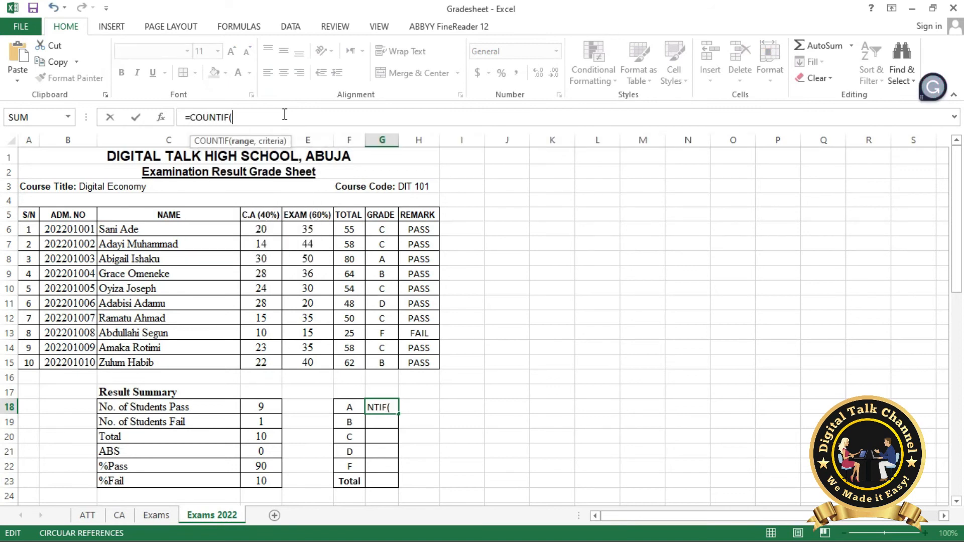
pyautogui.write('G')
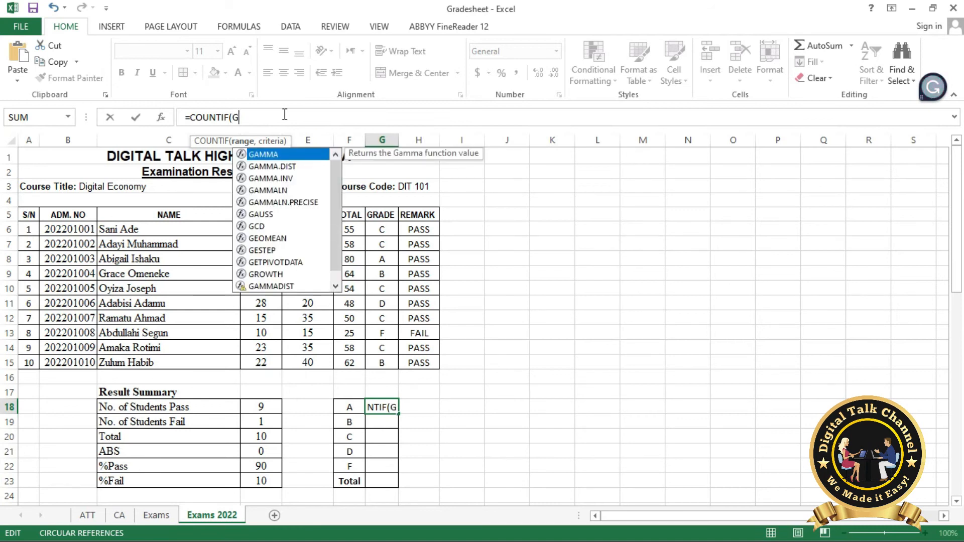
pyautogui.write('6:')
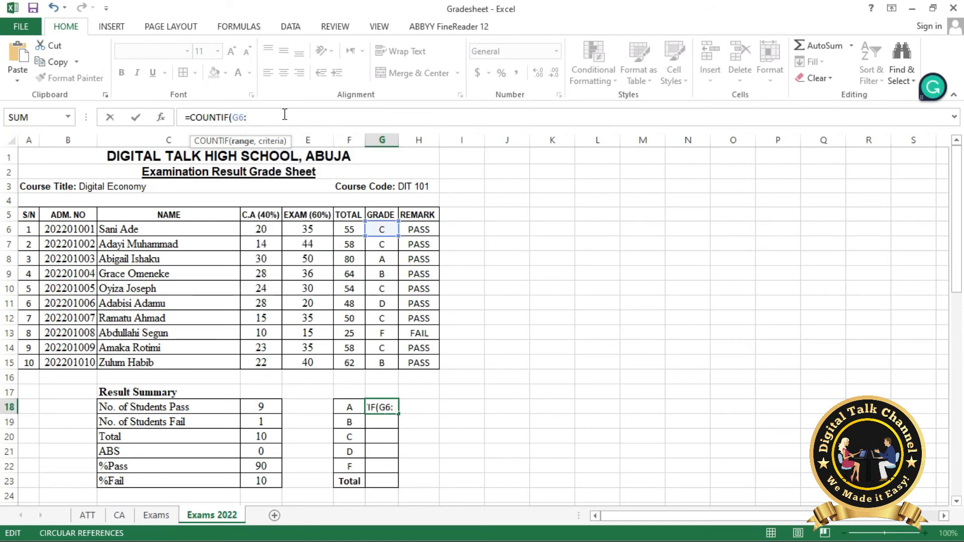
pyautogui.write('G')
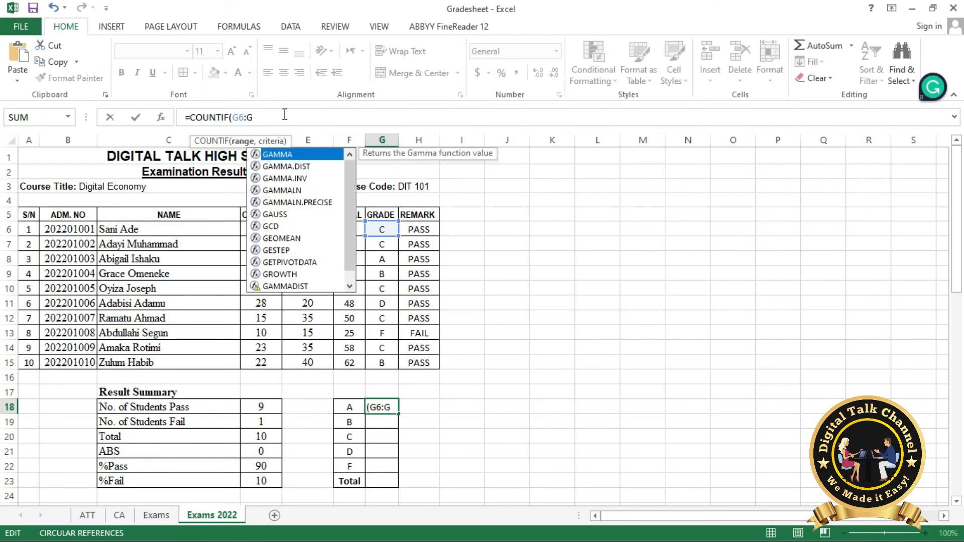
pyautogui.write('15, "A"')
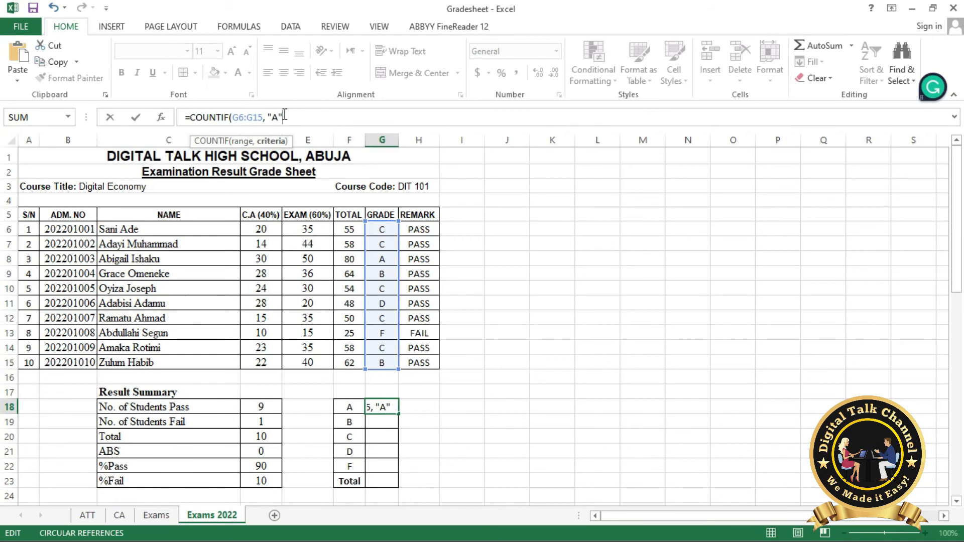
pyautogui.write(')')
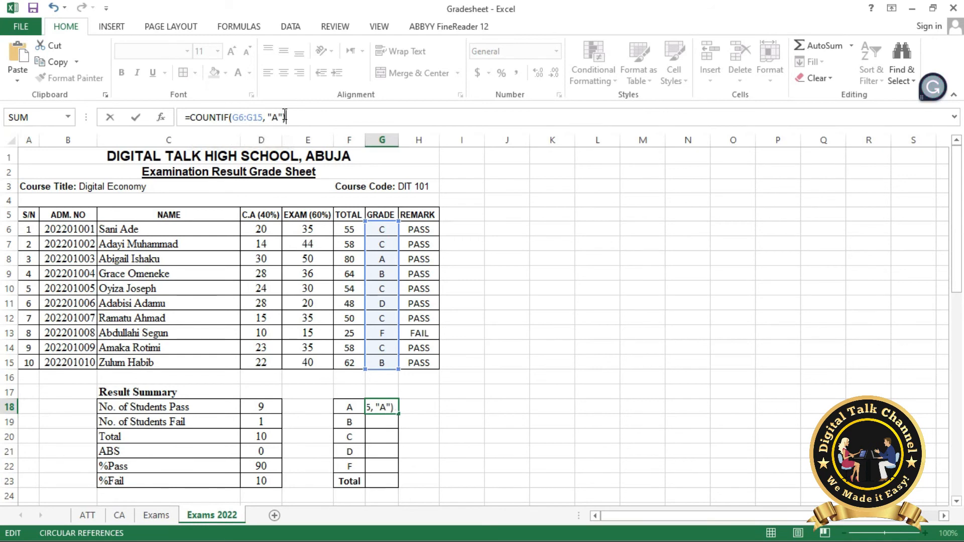
pyautogui.press('Return')
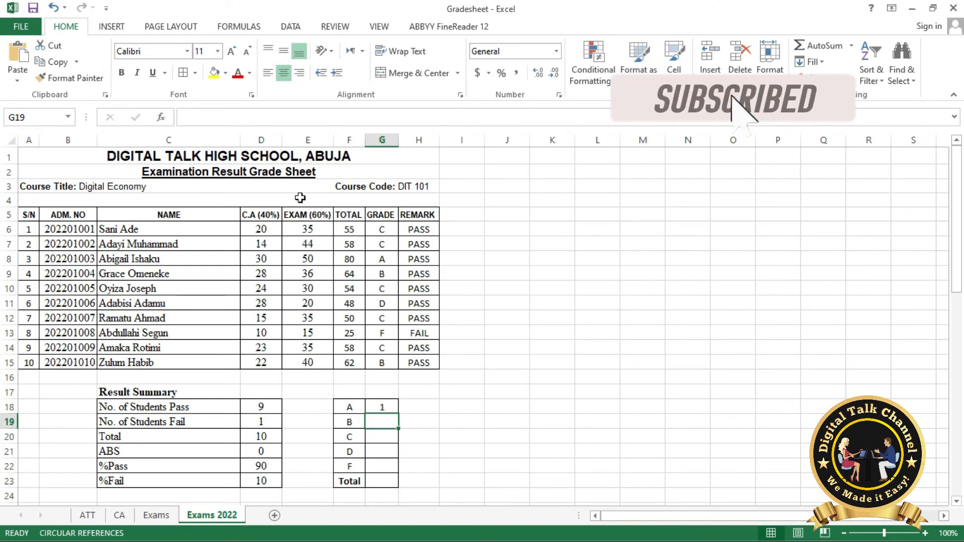
# Step: Count the B grades in G19 with the formula =COUNTIF(G6:G15, "B")
pyautogui.click(296, 114)
pyautogui.write('=')
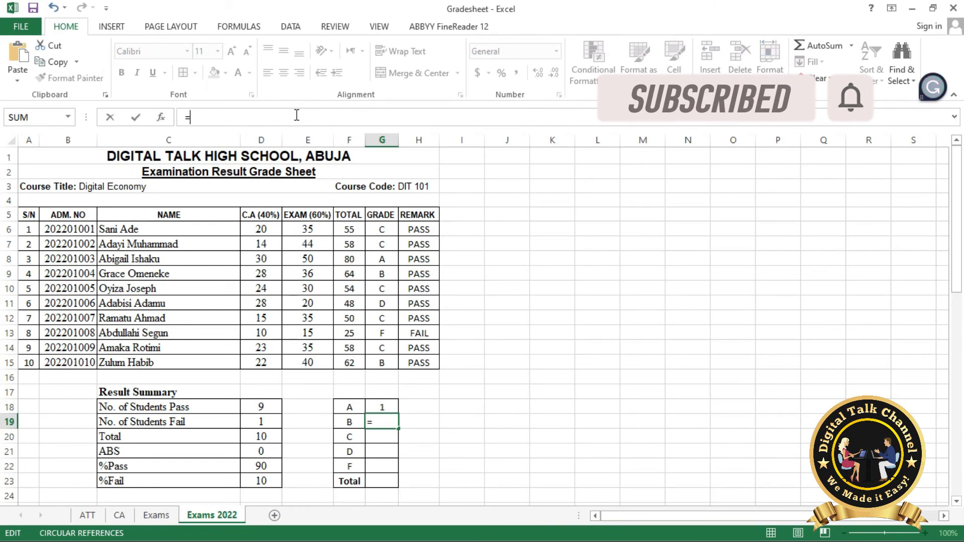
pyautogui.write('COUNTF')
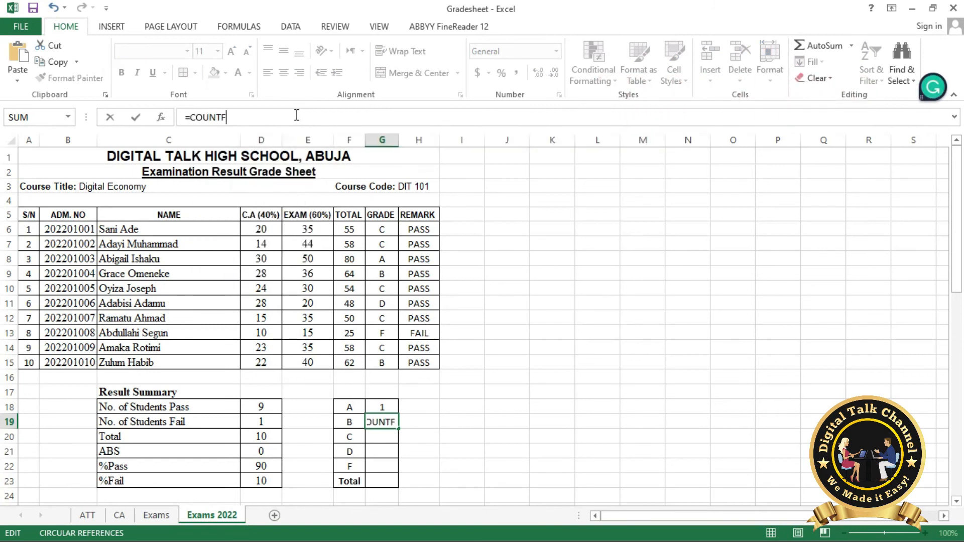
pyautogui.press('BackSpace')
pyautogui.write('IF')
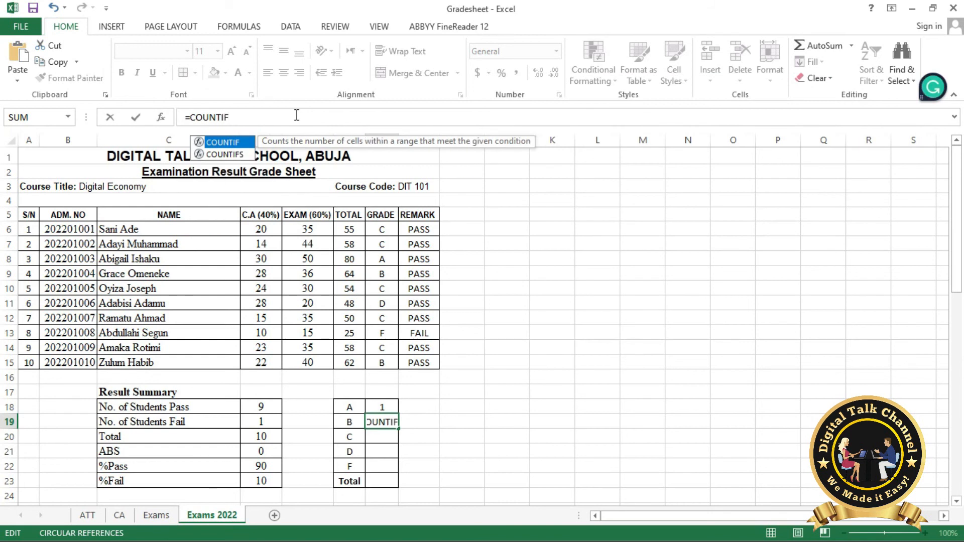
pyautogui.write('(G')
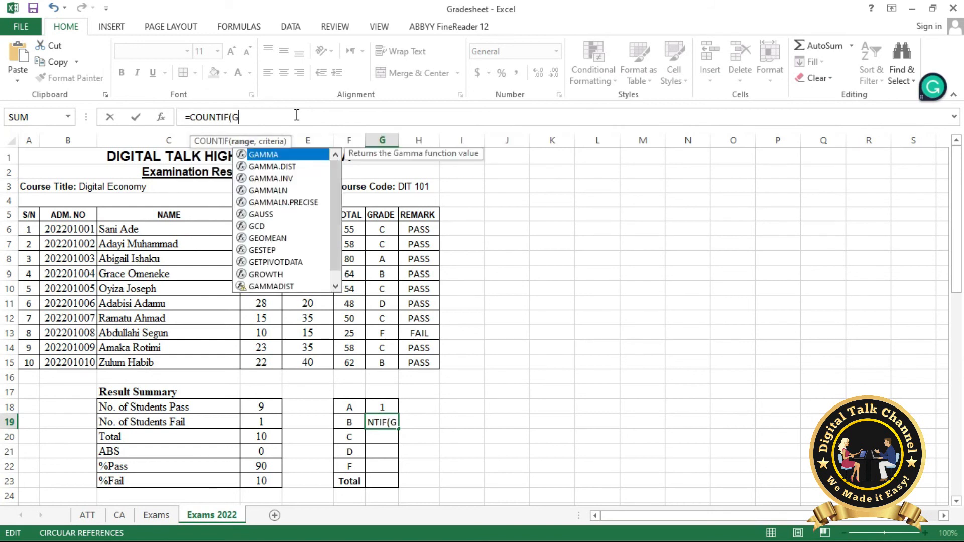
pyautogui.write('6')
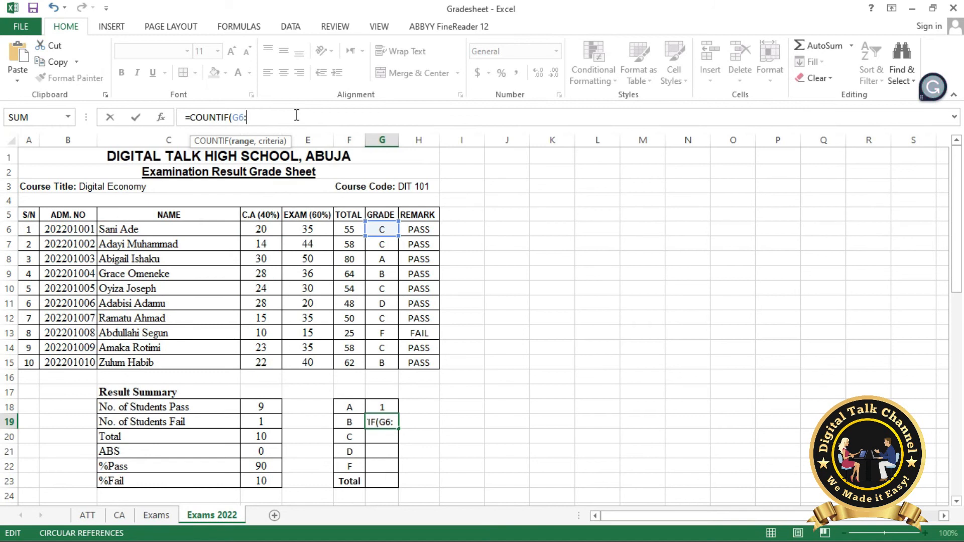
pyautogui.write(':G15')
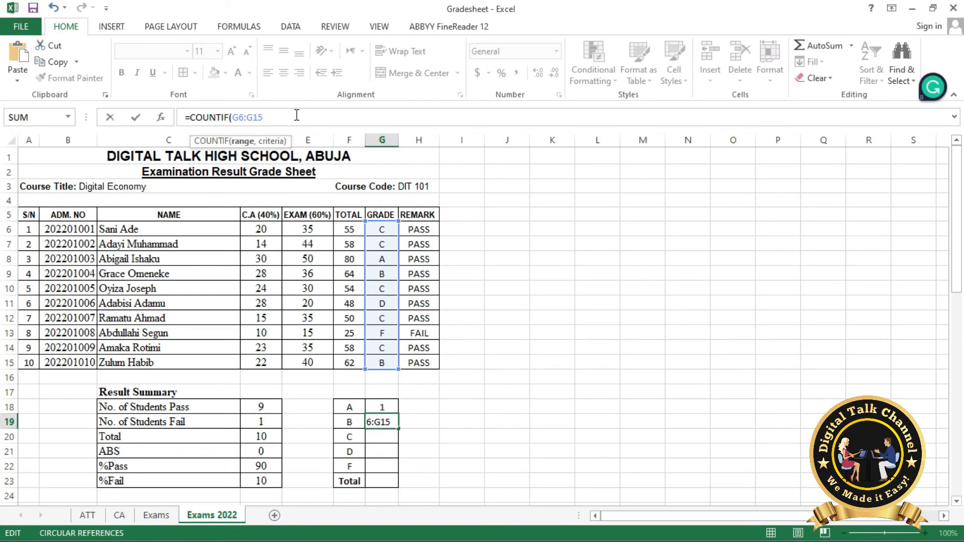
pyautogui.write(', "A"')
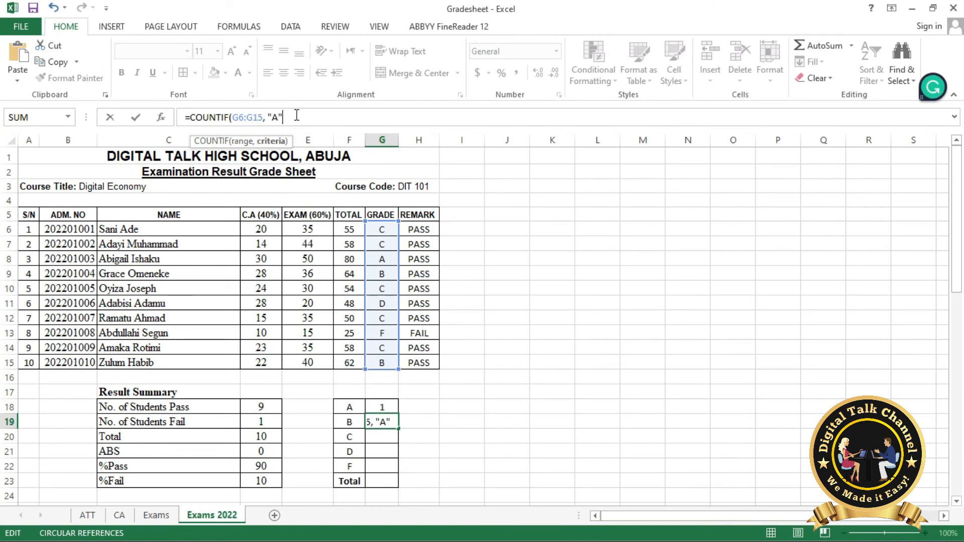
pyautogui.write(')')
pyautogui.press('BackSpace')
pyautogui.press('BackSpace')
pyautogui.write('b')
pyautogui.press('BackSpace')
pyautogui.write('B")')
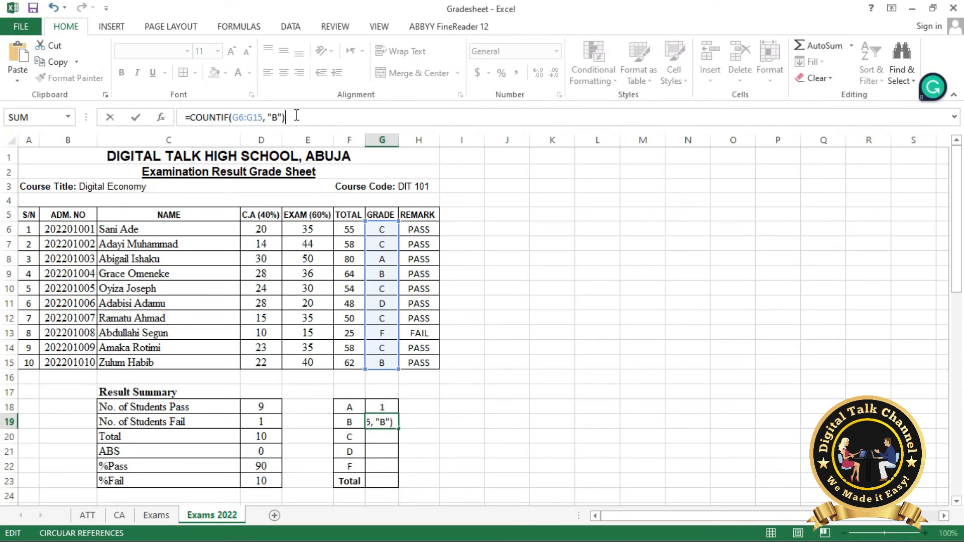
pyautogui.press('Return')
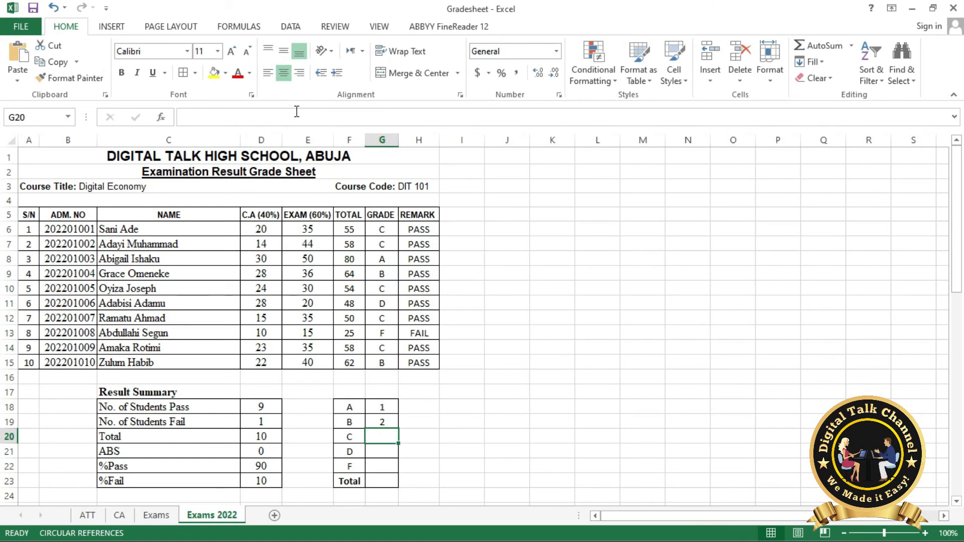
# Step: Count the C grades in G20 with the formula =COUNTIF(G6:G15, "C")
pyautogui.click(296, 111)
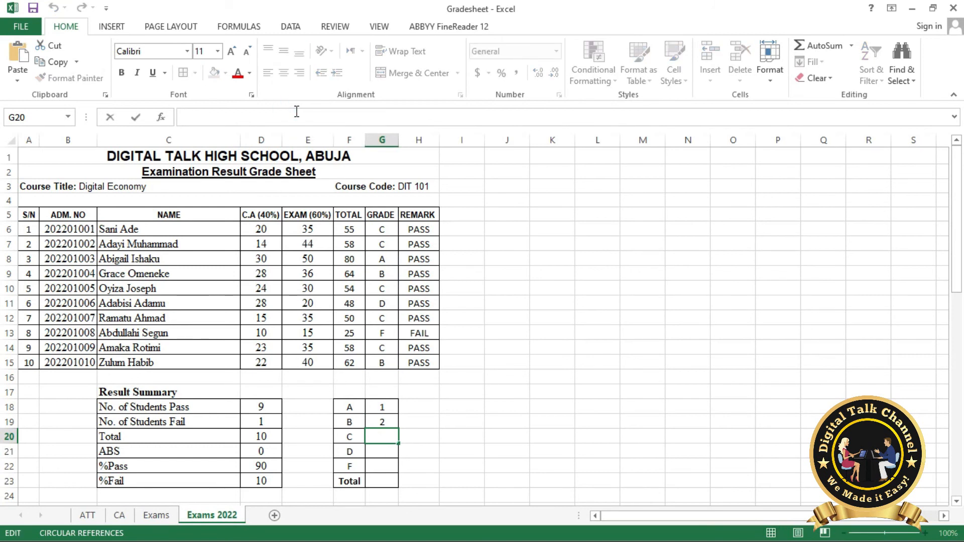
pyautogui.write('=COUN')
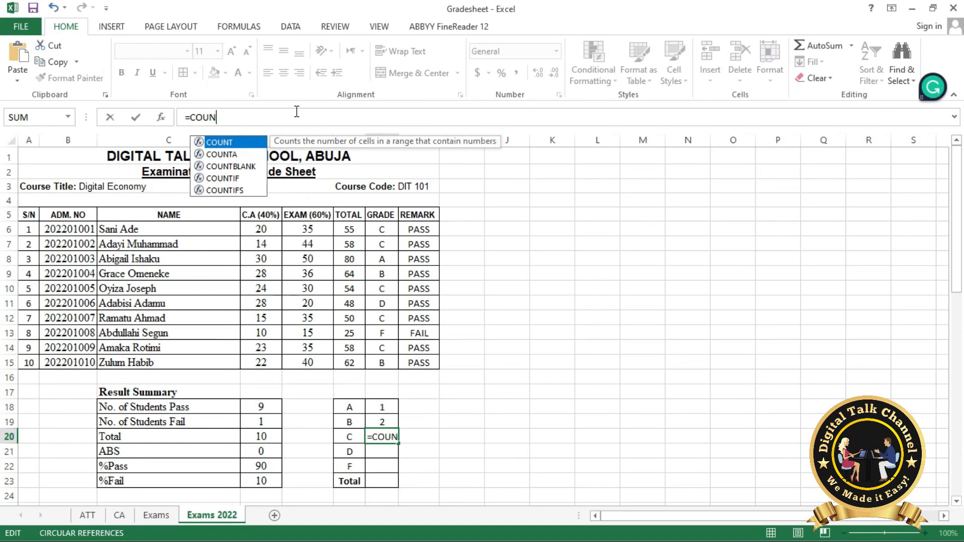
pyautogui.write('TIF(')
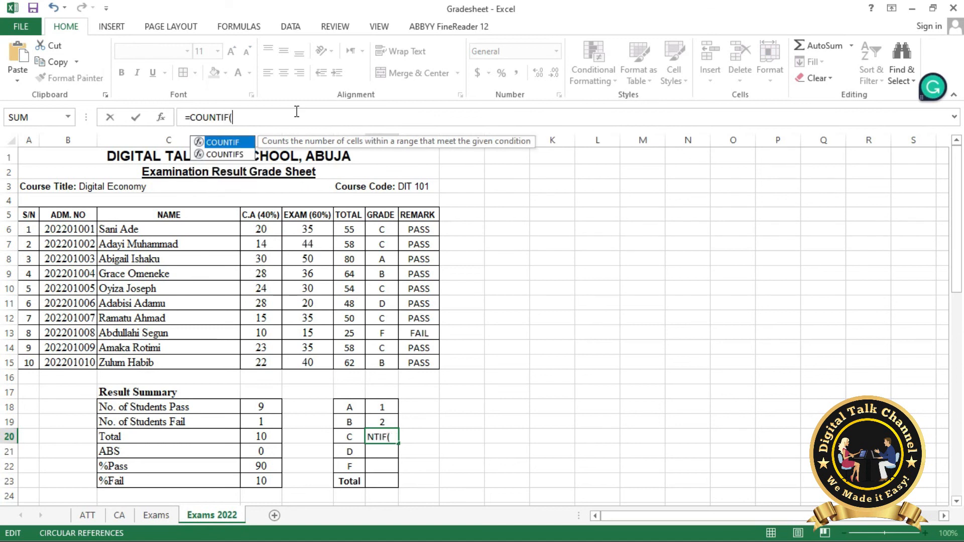
pyautogui.write('G')
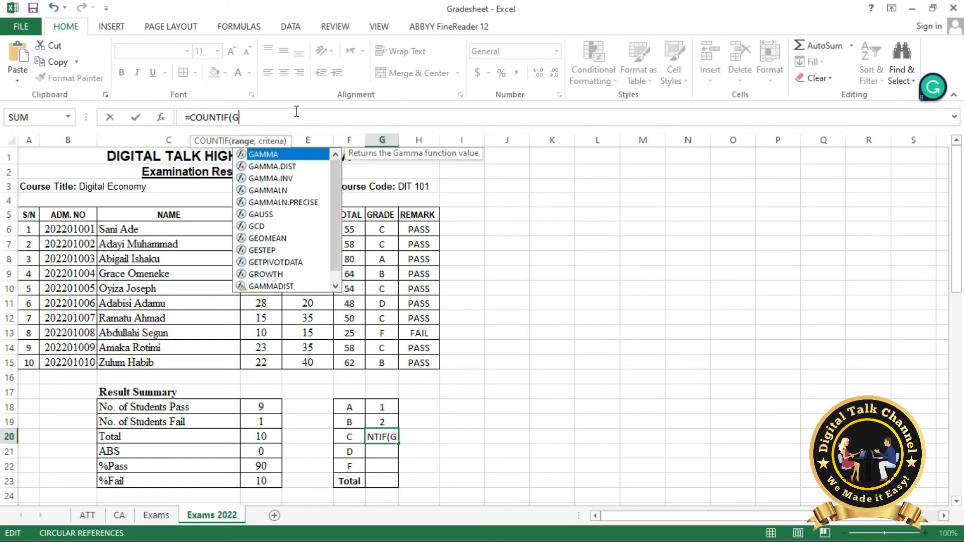
pyautogui.write('6')
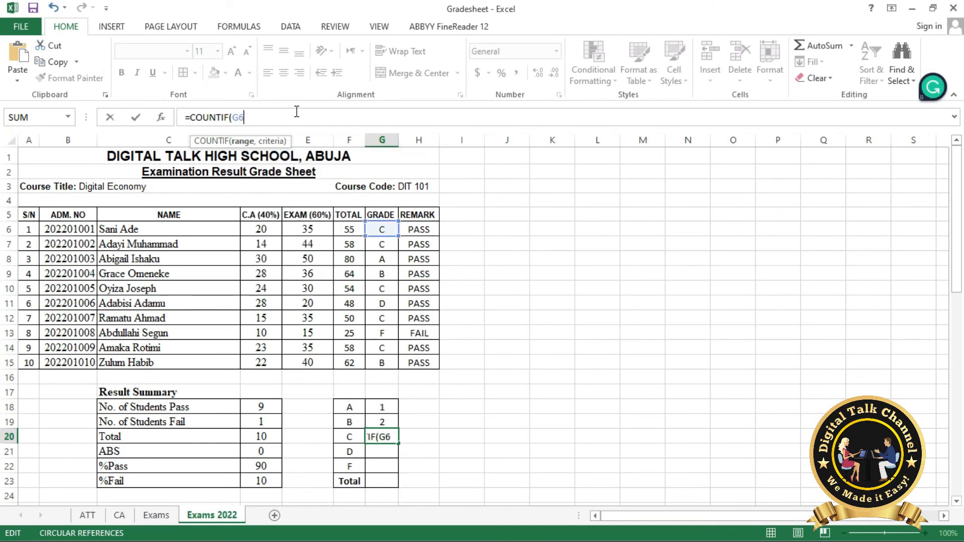
pyautogui.write(':G15')
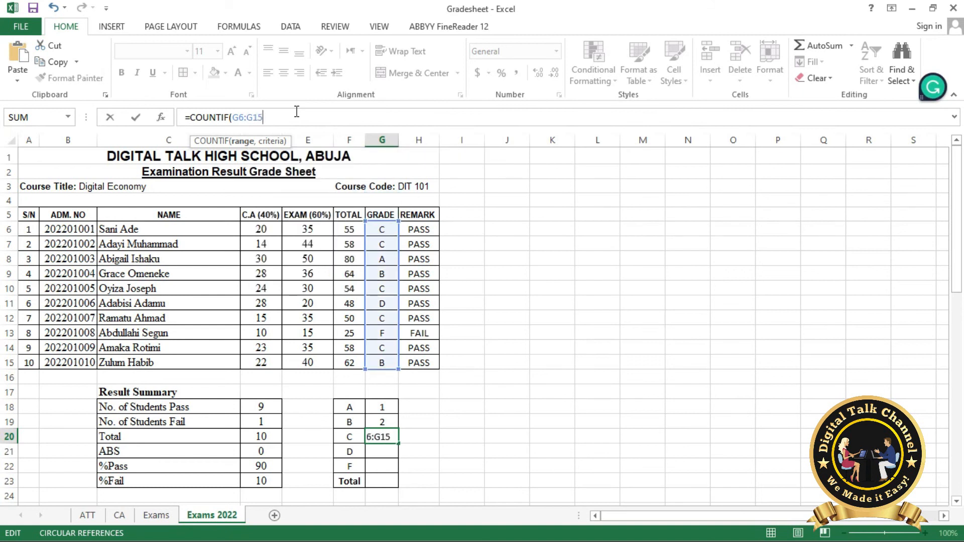
pyautogui.write(', "C')
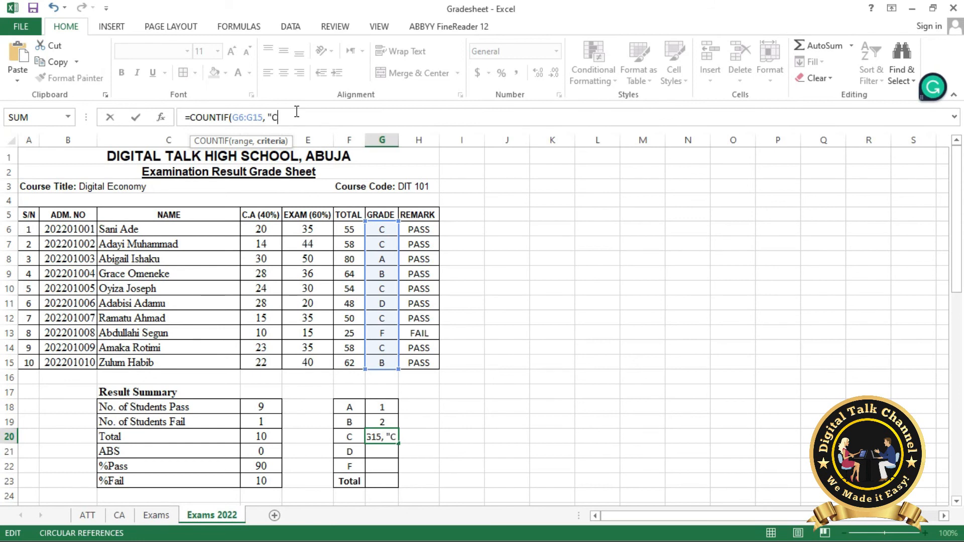
pyautogui.write('")')
pyautogui.press('Return')
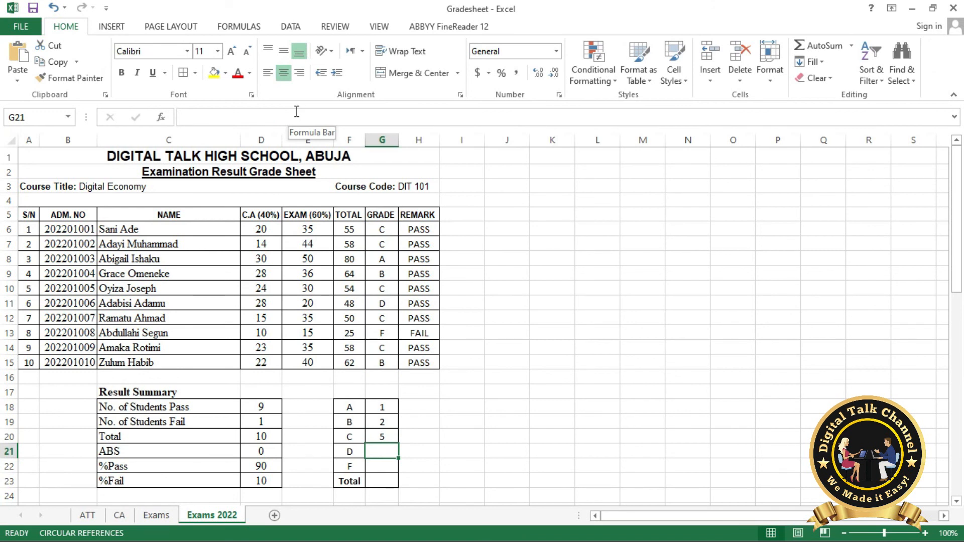
# Step: Count the D grades in G21 with the formula =COUNTIF(G6:G15, "D")
pyautogui.click(297, 111)
pyautogui.write('=')
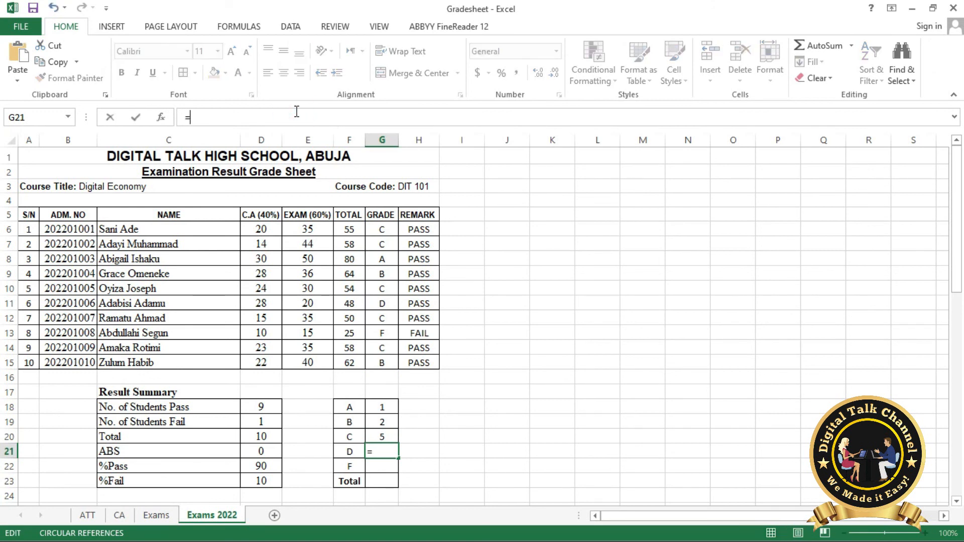
pyautogui.write('COUNTIF')
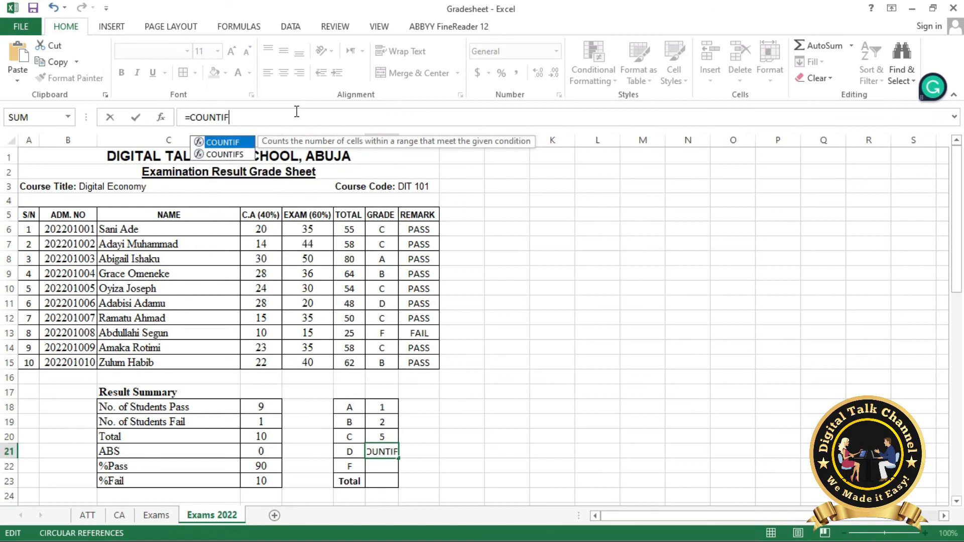
pyautogui.write('(G')
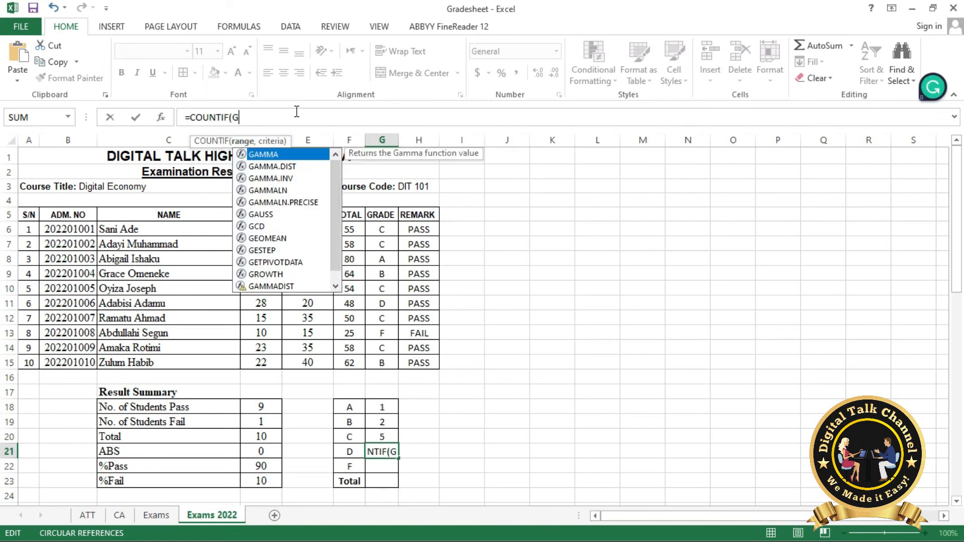
pyautogui.write('6:')
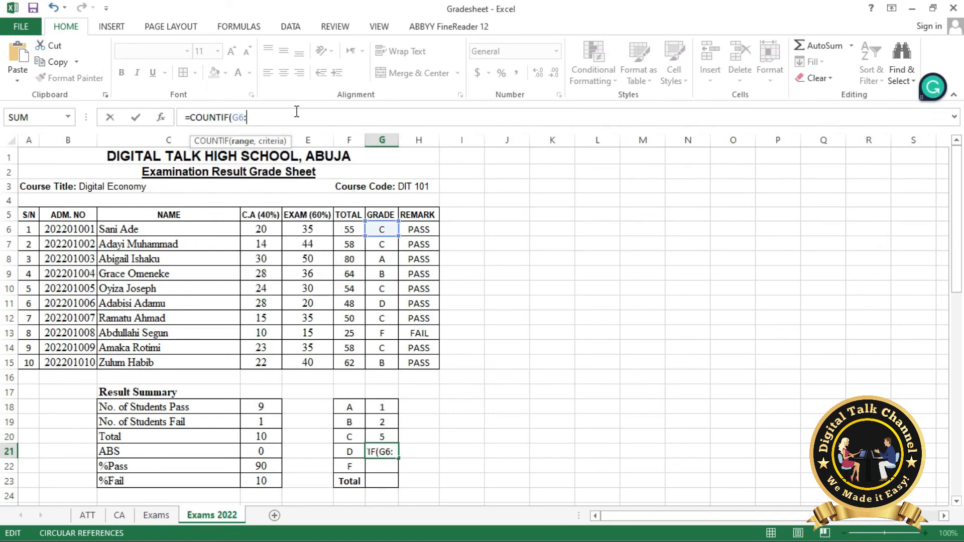
pyautogui.write('G15')
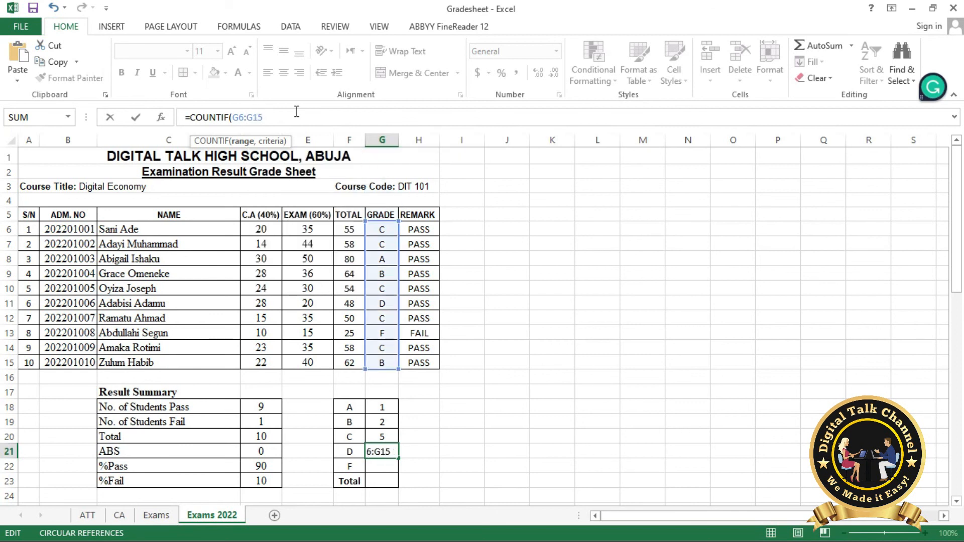
pyautogui.write(', "D"')
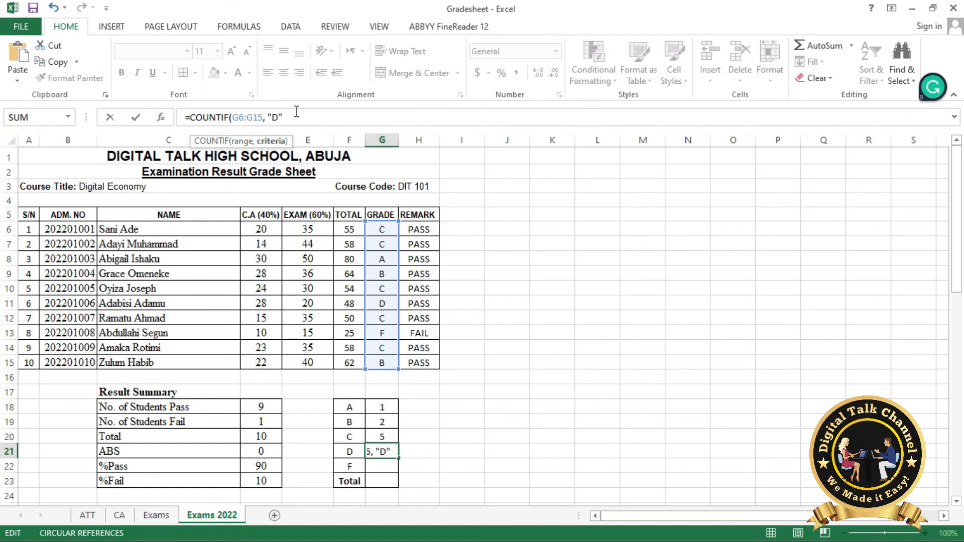
pyautogui.write(')')
pyautogui.press('Return')
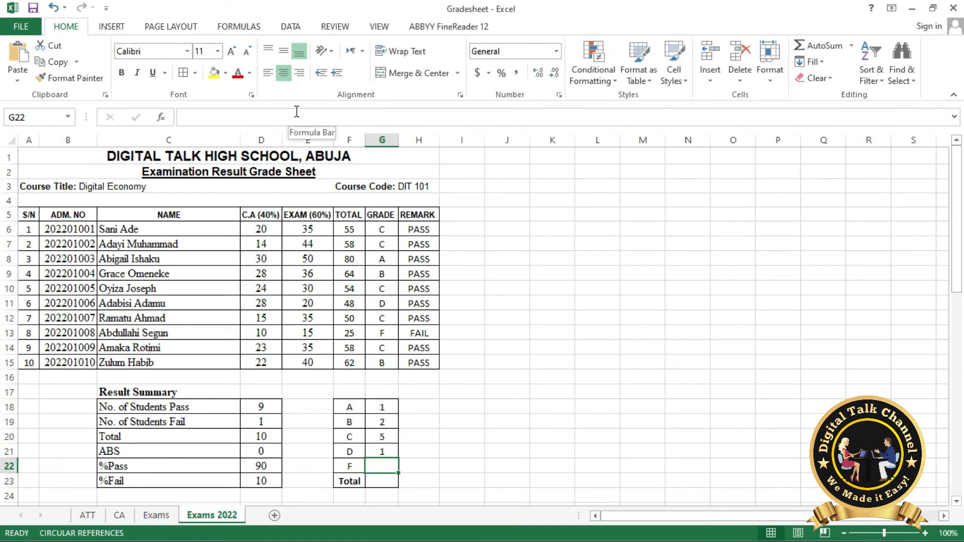
# Step: Count the F grades in G22 with the formula =COUNTIF(G6:G15, "F")
pyautogui.write('=COUNT')
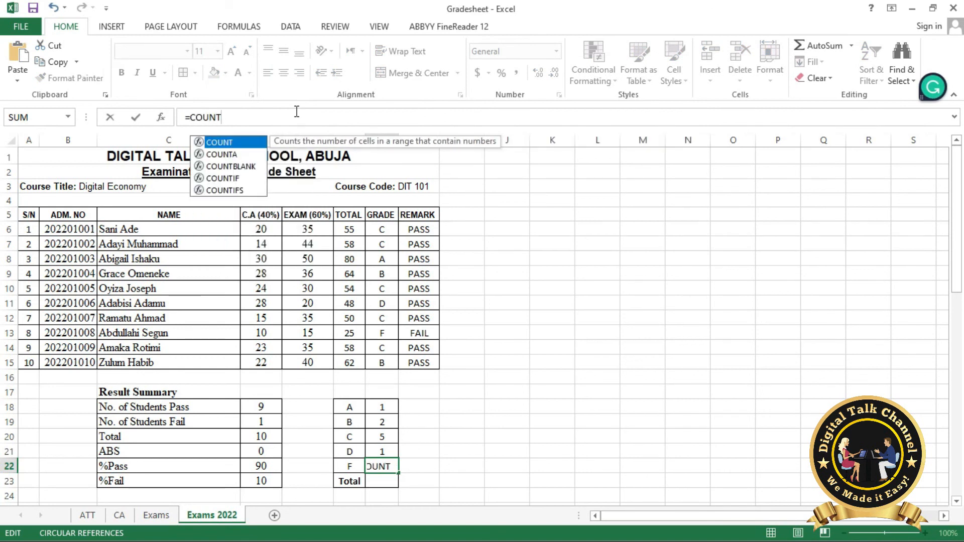
pyautogui.write('IF(')
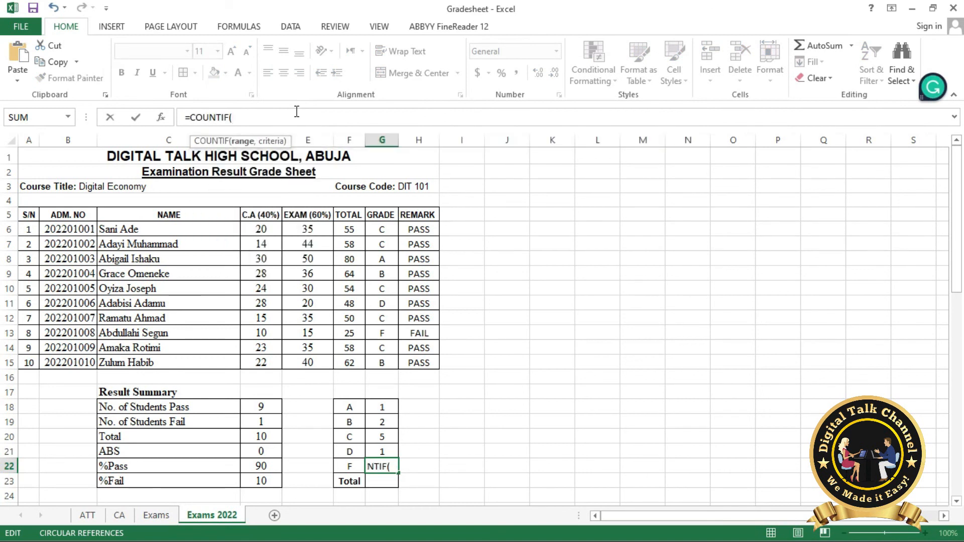
pyautogui.write('G6')
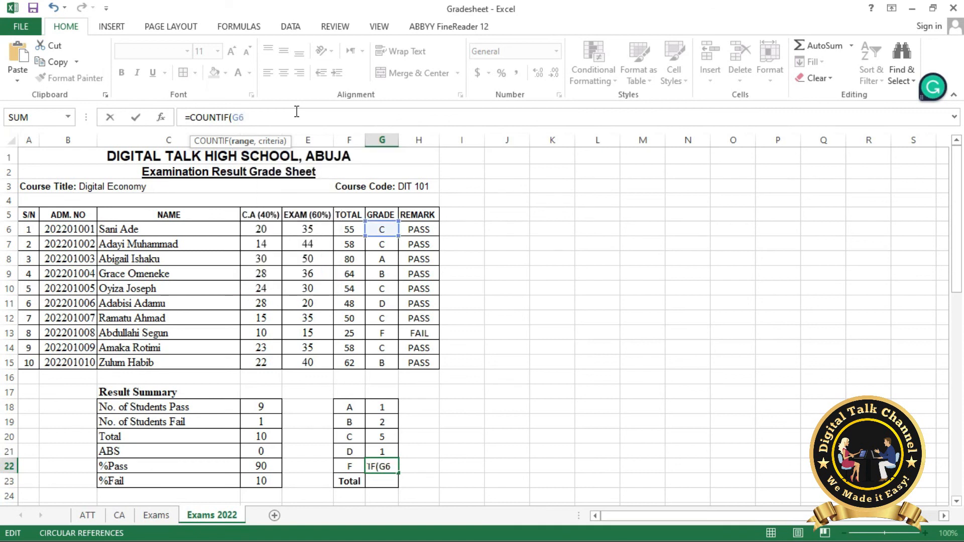
pyautogui.write(':G15')
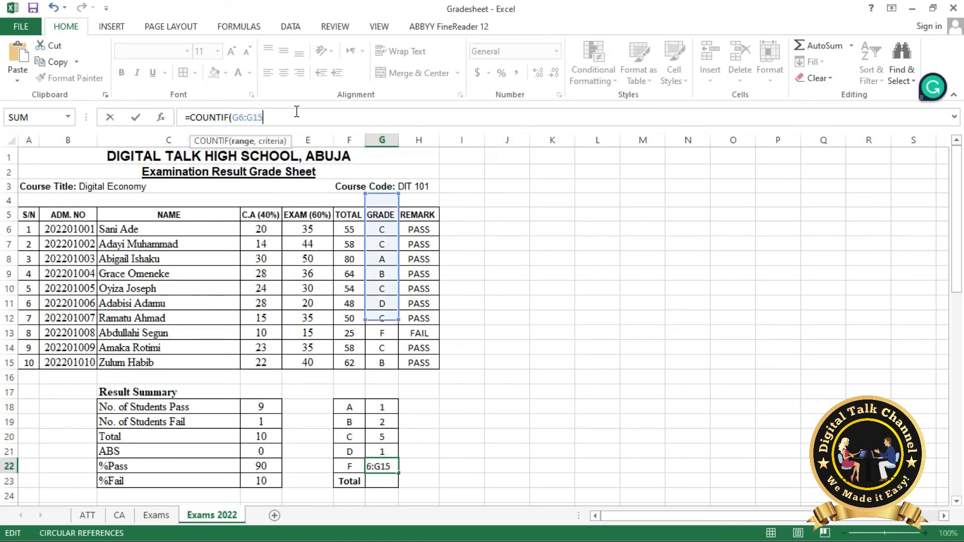
pyautogui.write(',')
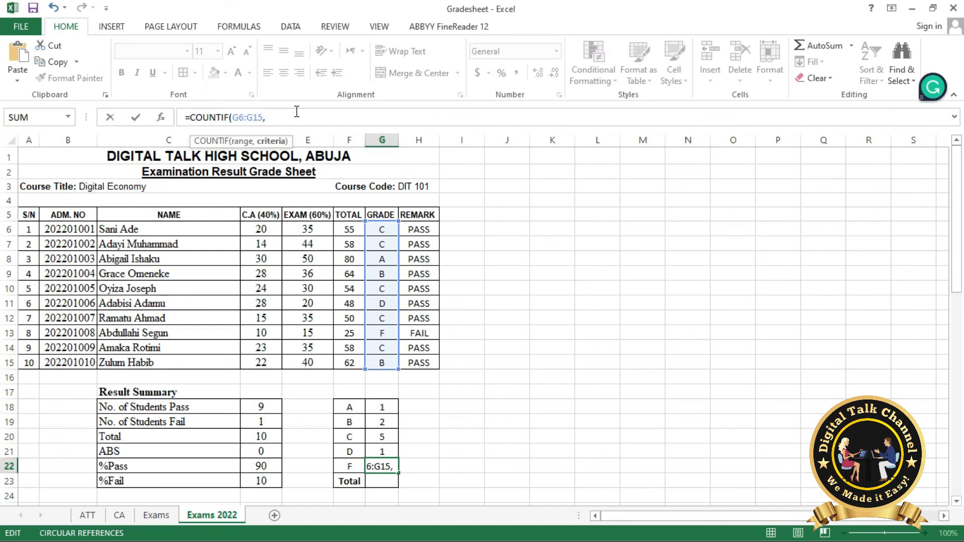
pyautogui.write(' "F")')
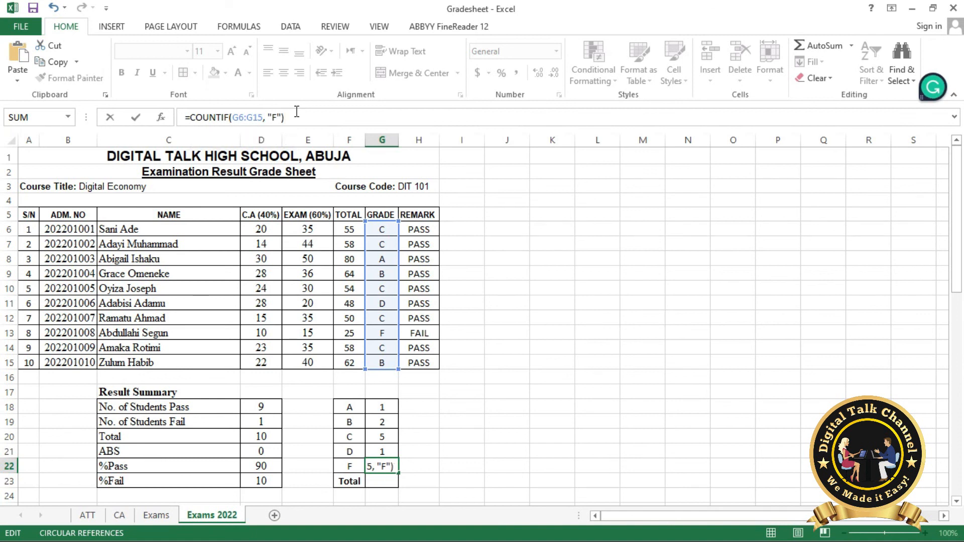
pyautogui.press('Return')
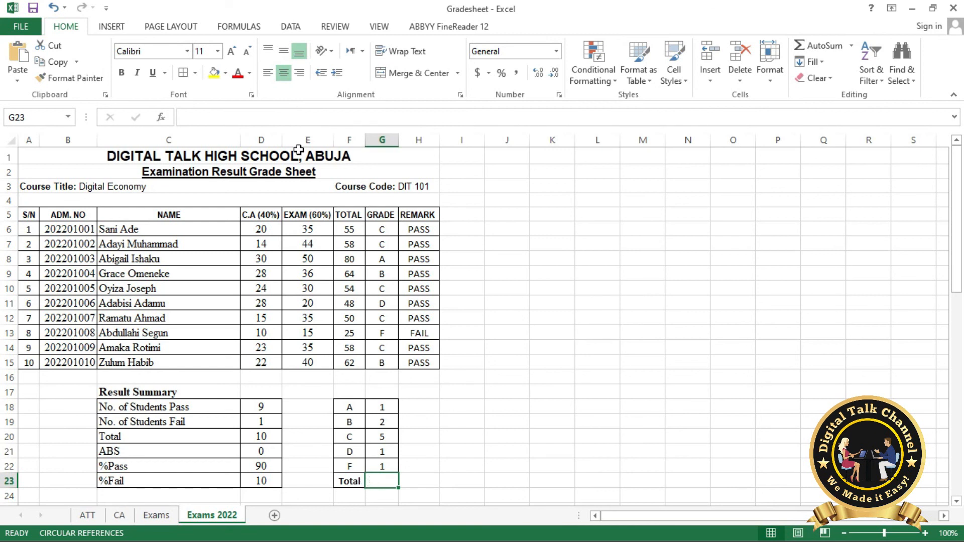
# Step: Total the grade counts in G23 with the formula =SUM(G18:G22)
pyautogui.click(288, 113)
pyautogui.write('=sum')
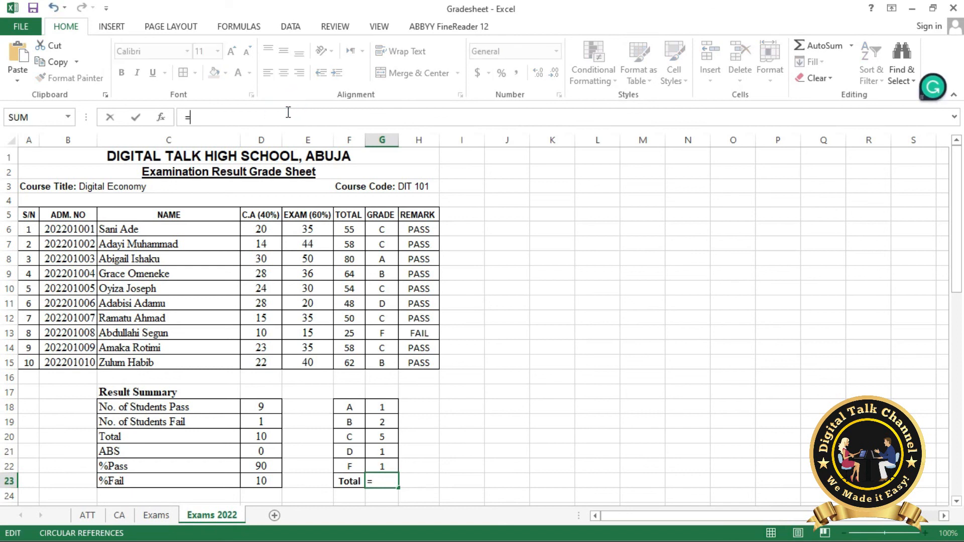
pyautogui.press('Tab')
pyautogui.write('G')
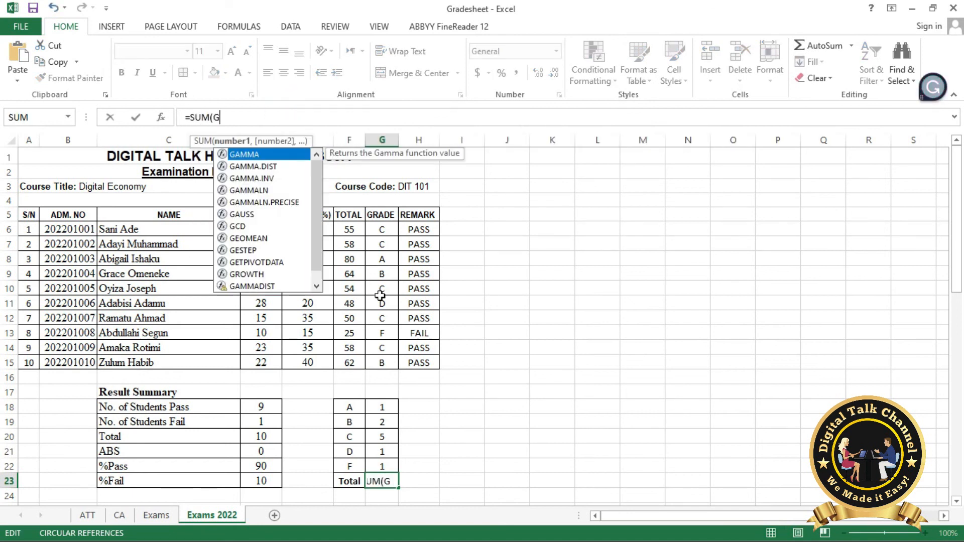
pyautogui.write('18:G')
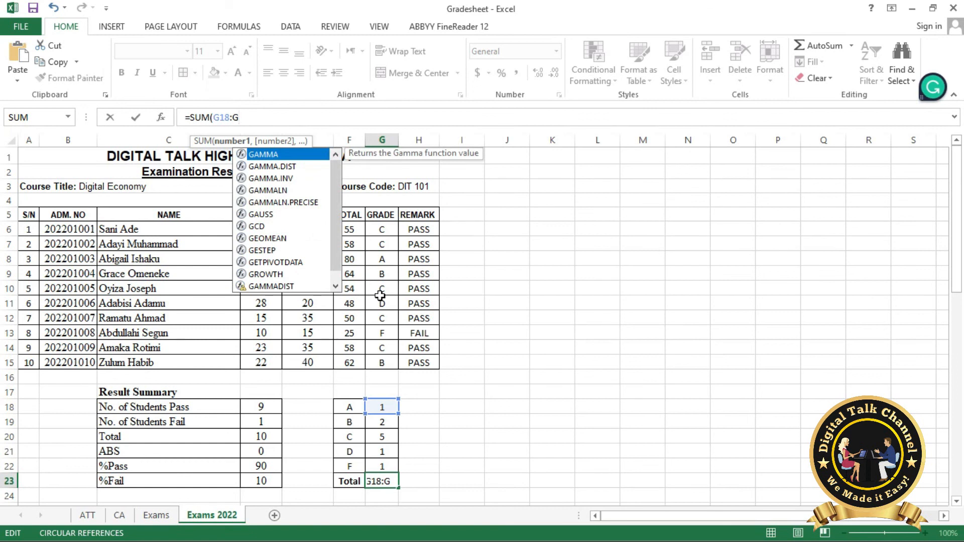
pyautogui.write('22)')
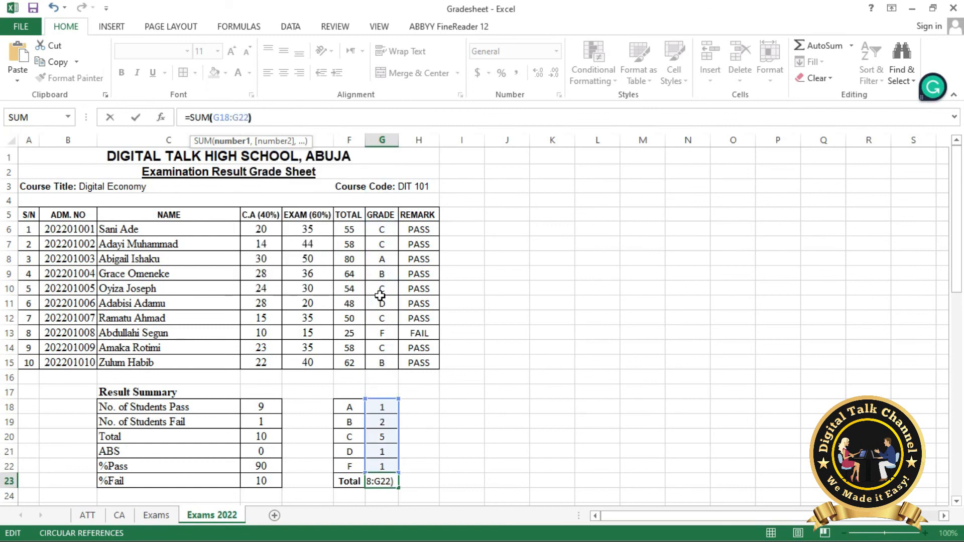
pyautogui.press('Return')
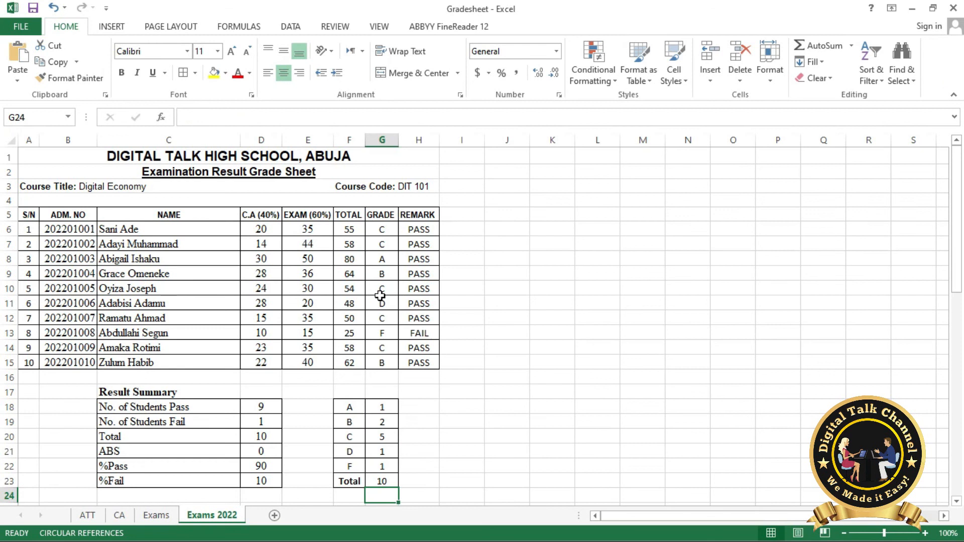